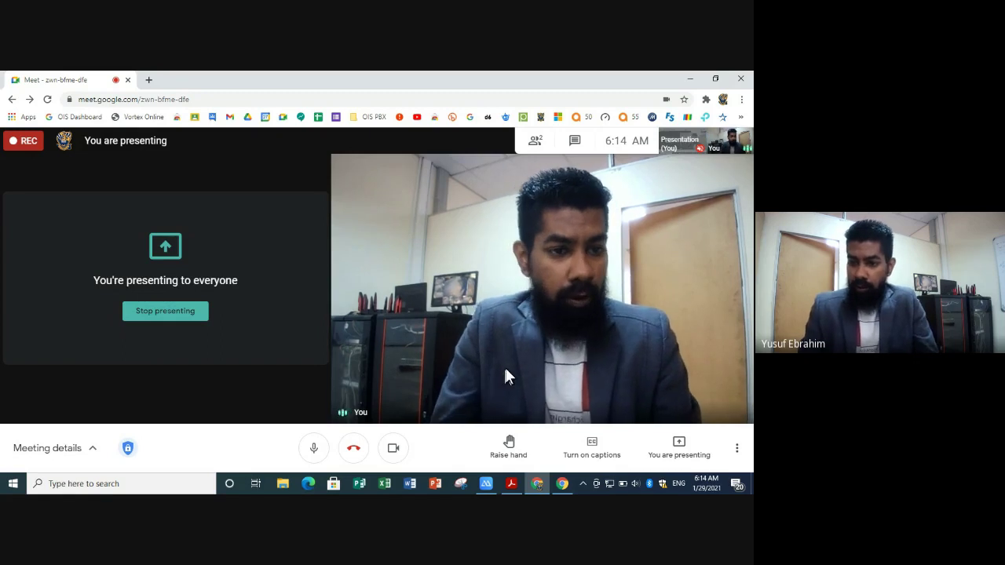
- Minimize the Google Meet window so the shared screen shows the Windows desktop
click(692, 80)
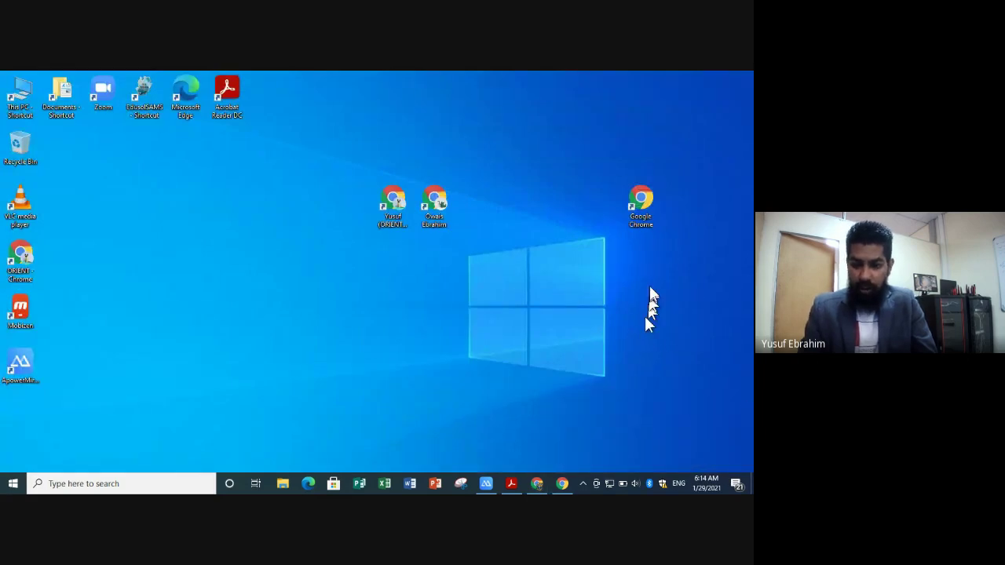
- Launch Chrome from the desktop shortcut, maximize it, then close that window
click(639, 218)
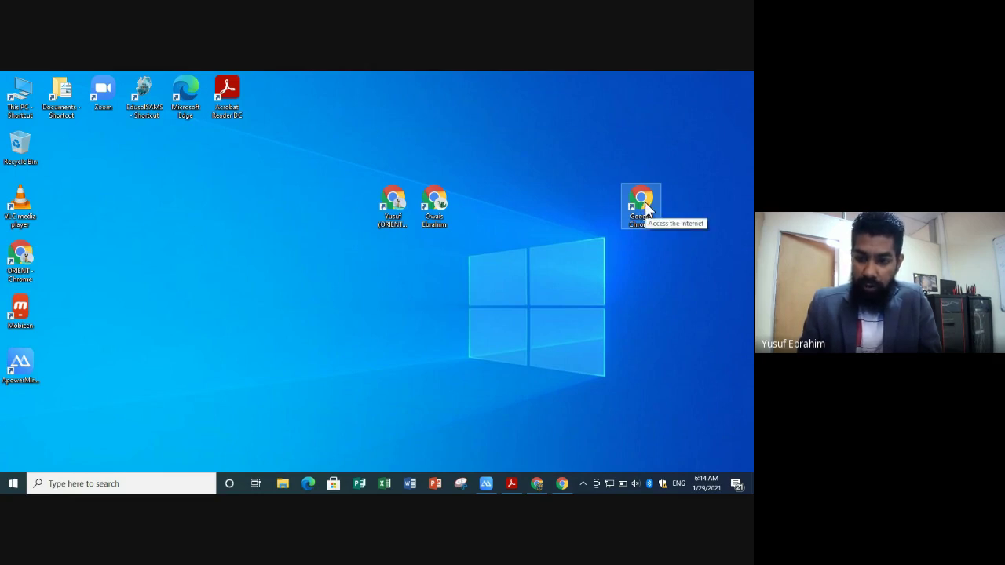
double_click(642, 202)
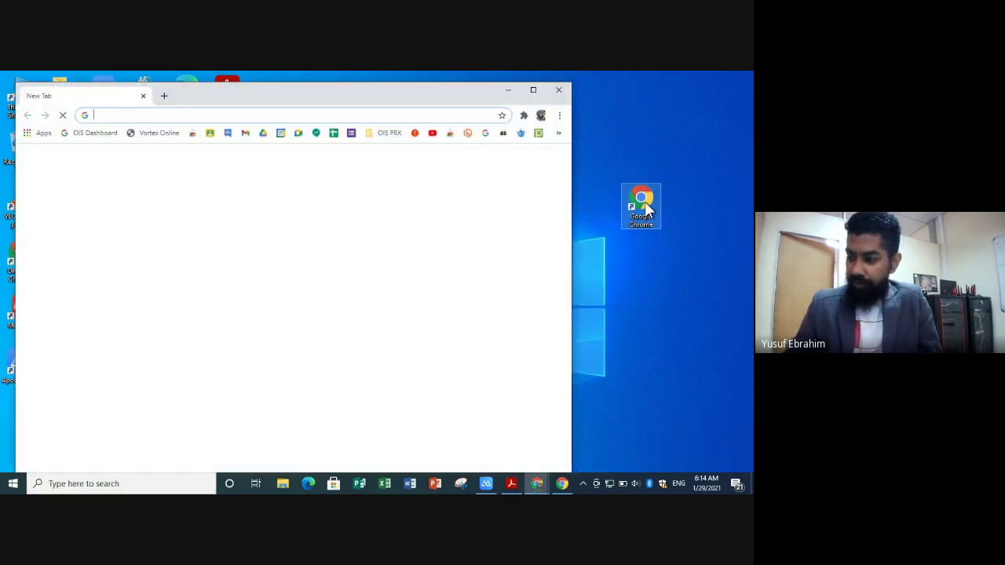
click(533, 91)
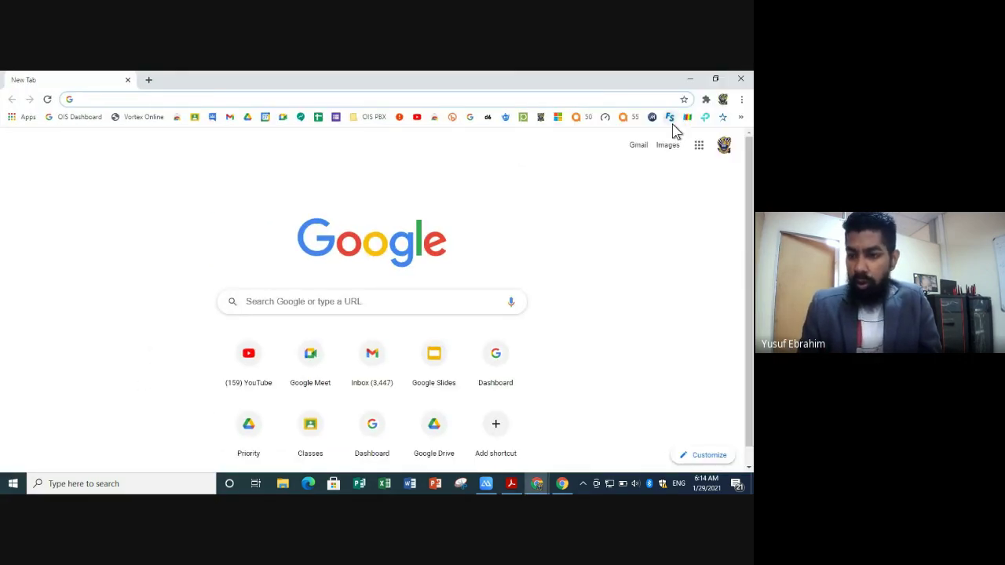
click(742, 81)
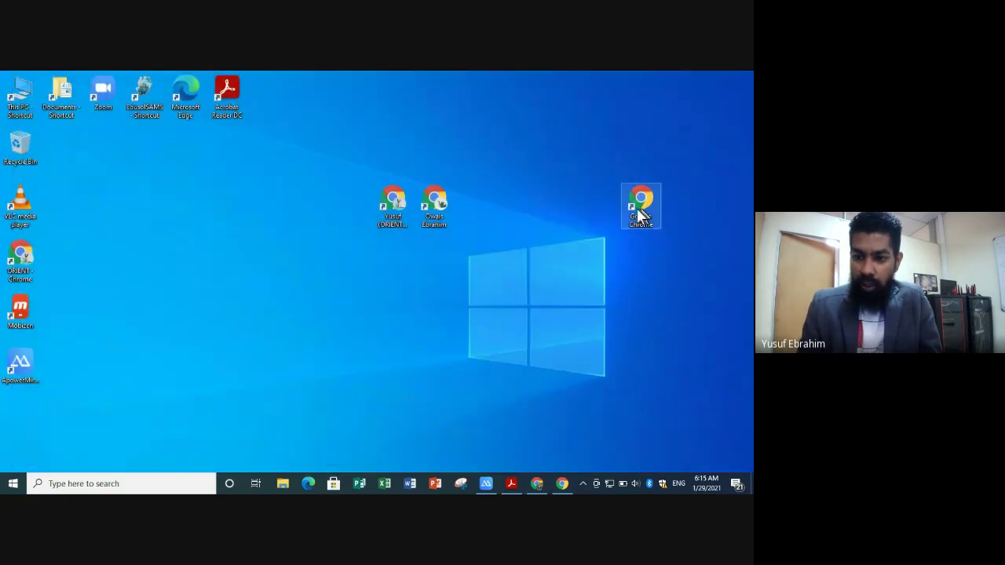
- Relaunch Chrome maximized and show the profile menu listing other people
double_click(640, 214)
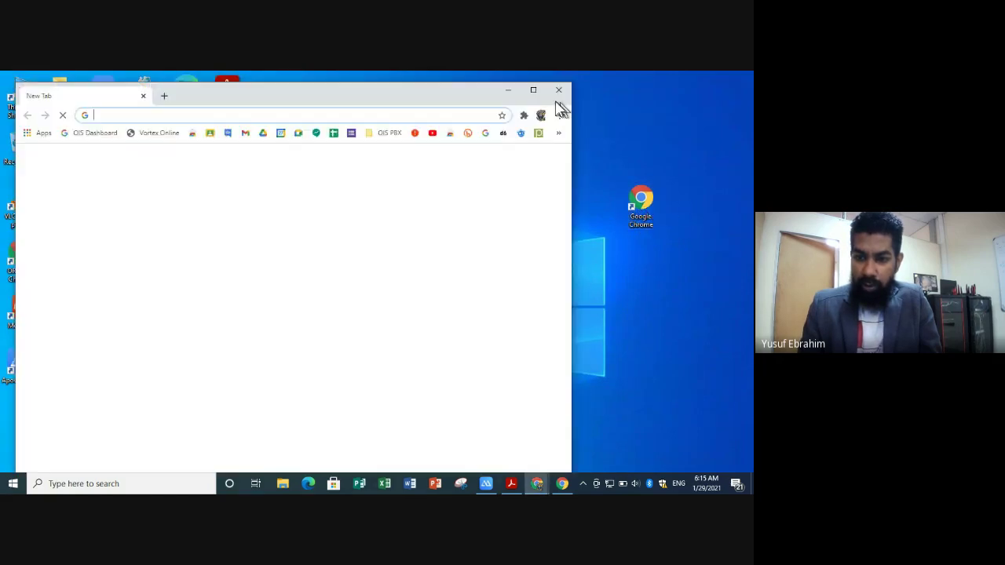
click(533, 89)
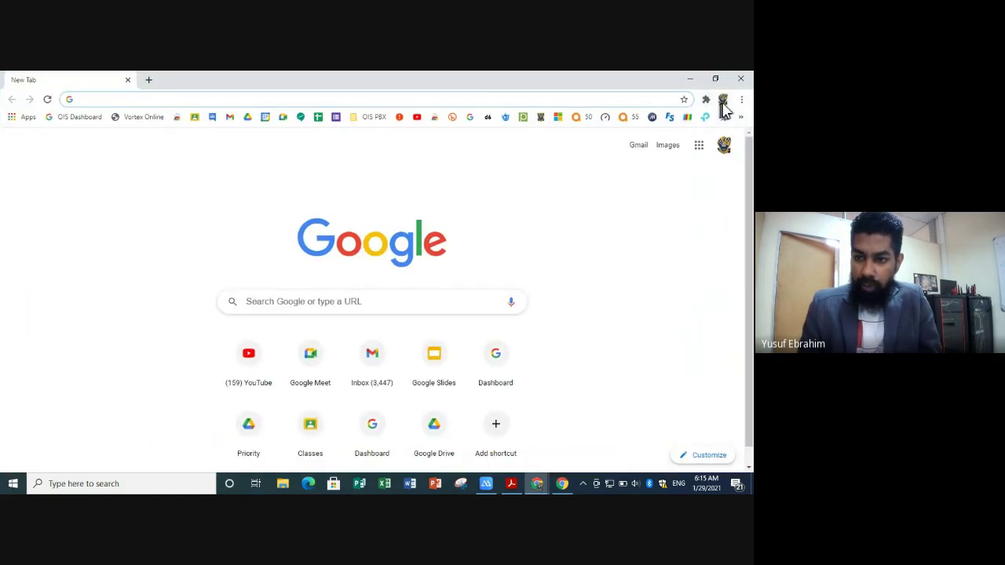
click(723, 100)
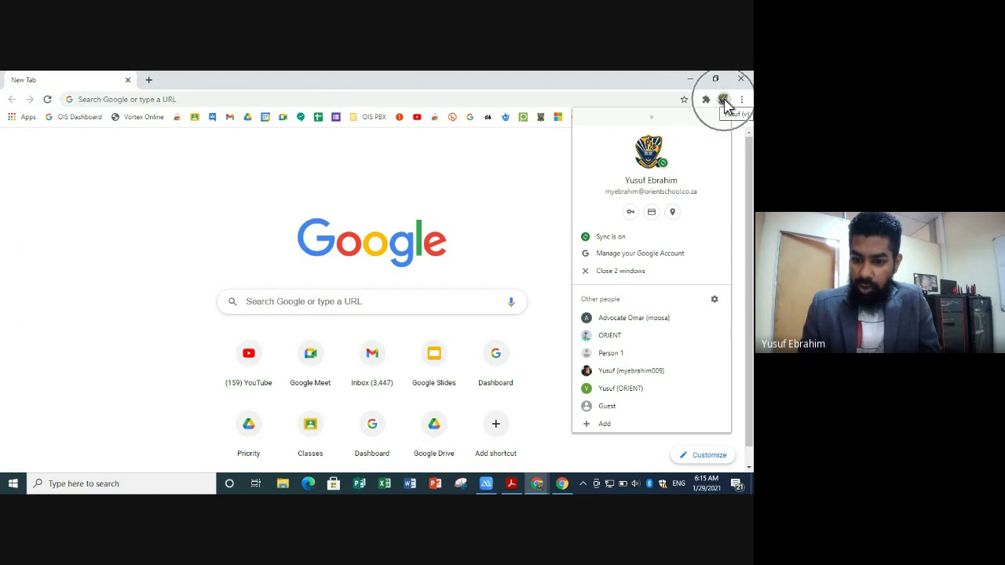
- Add a new Chrome profile named 'ORIENT', keeping its desktop shortcut
click(604, 424)
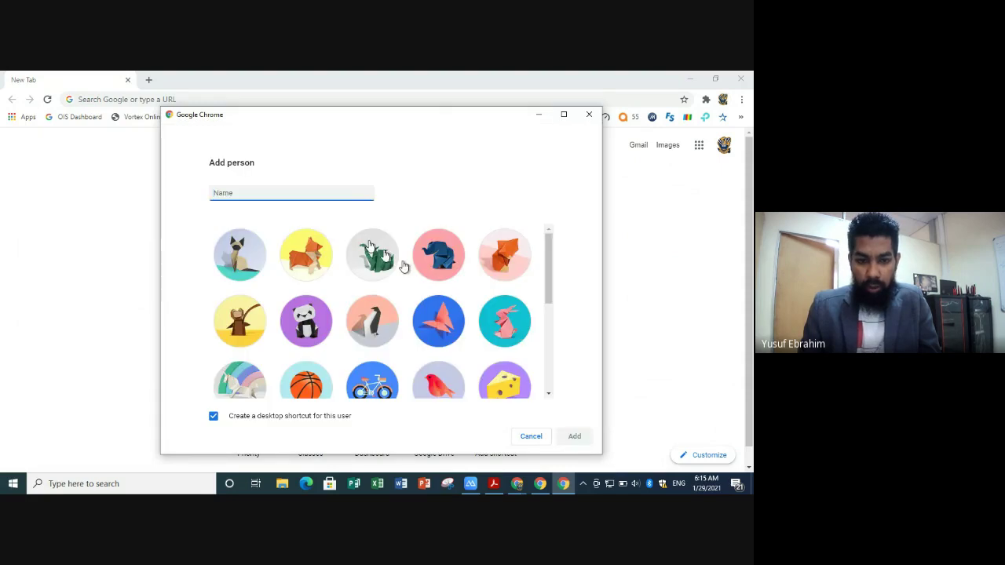
key(Caps_Lock)
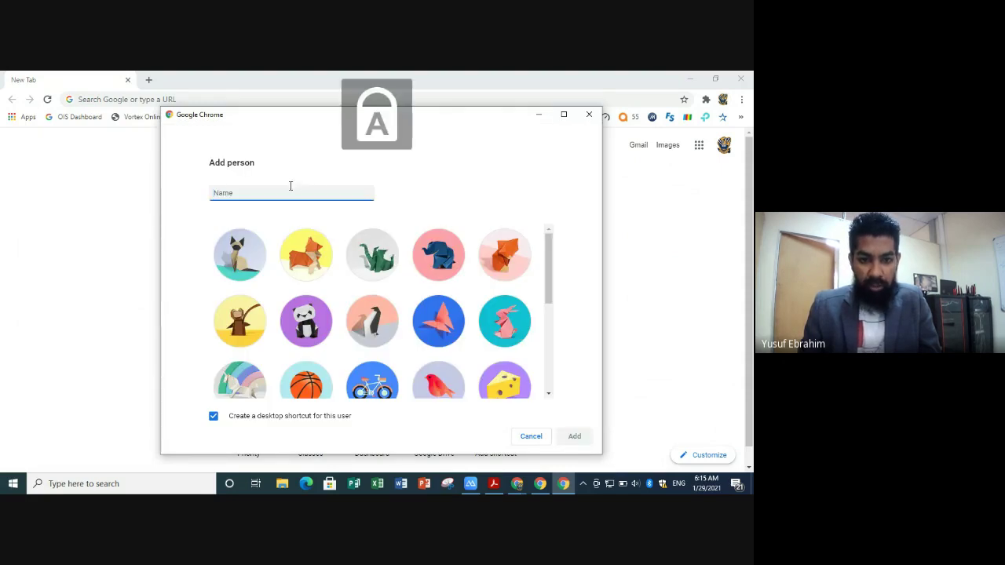
text(ORIENT)
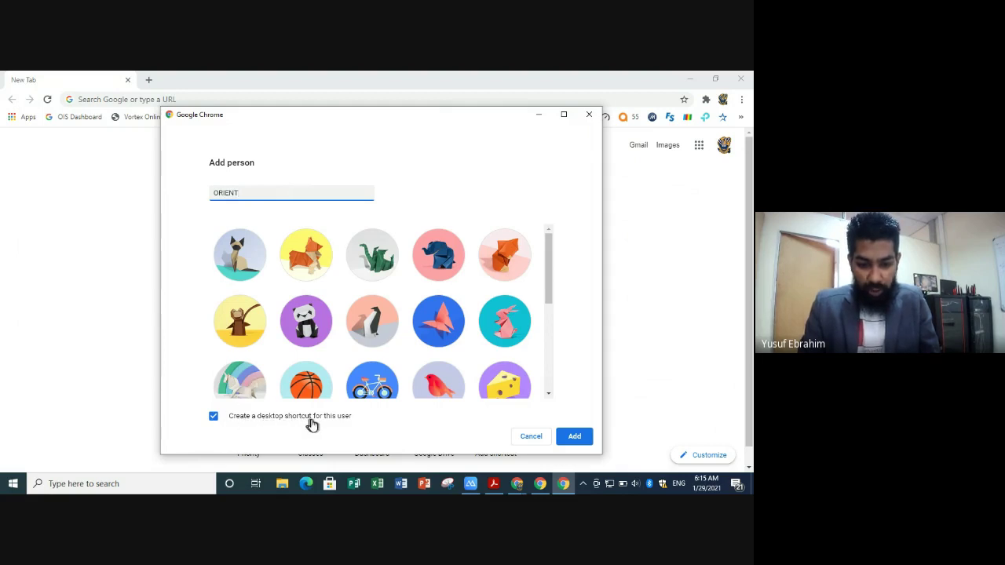
click(575, 440)
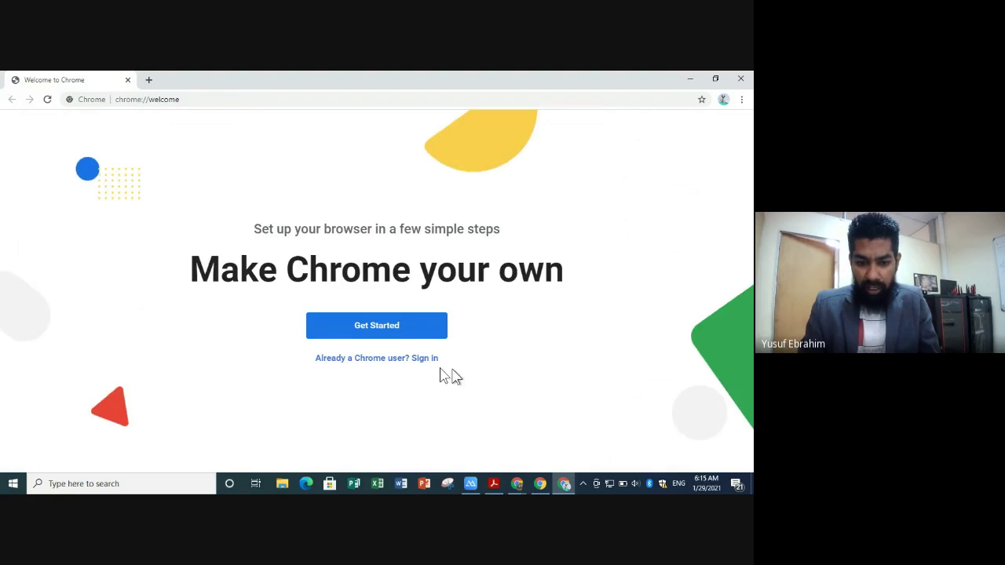
- Choose to sign in as an existing Chrome user and focus the e-mail field
click(426, 360)
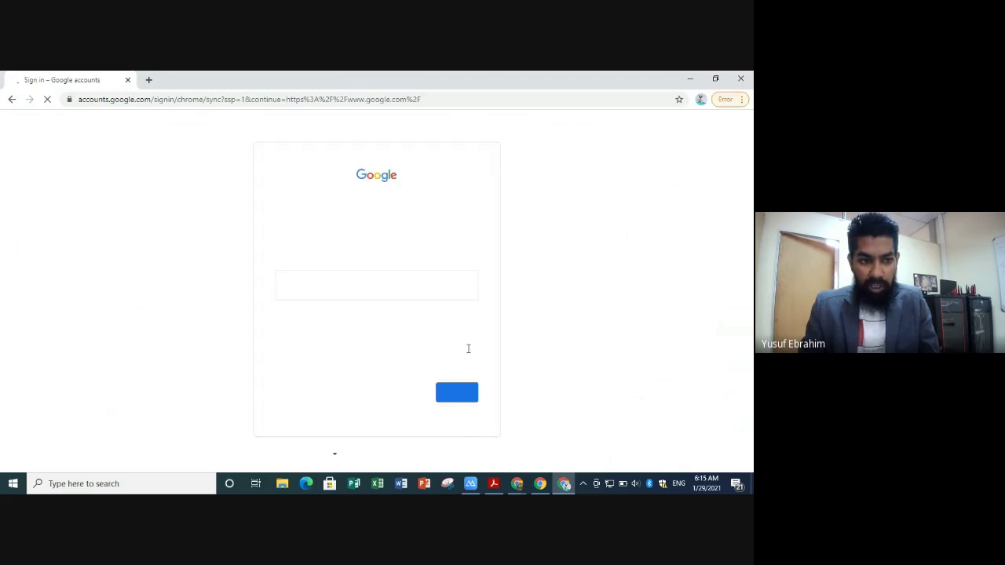
click(360, 288)
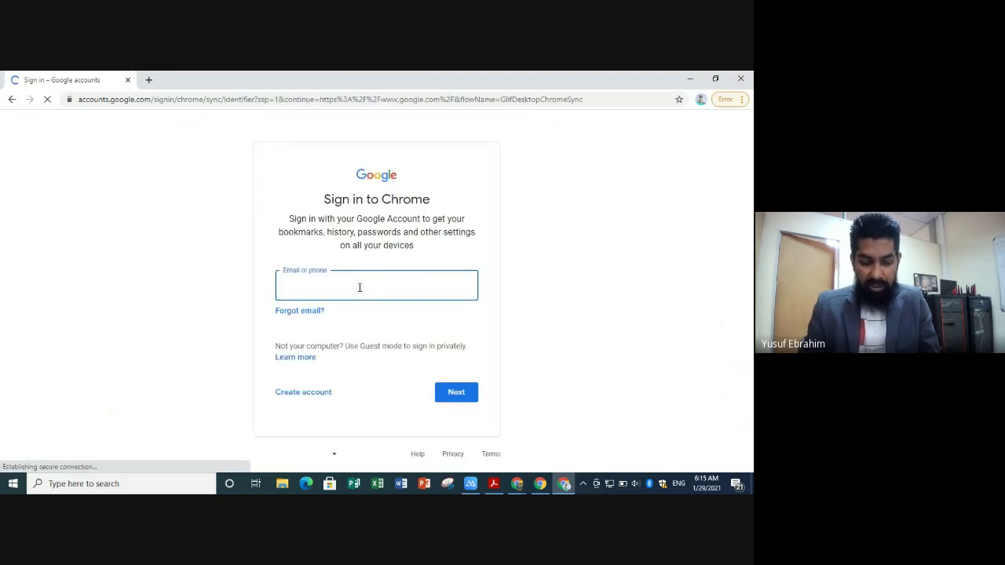
click(359, 287)
click(359, 288)
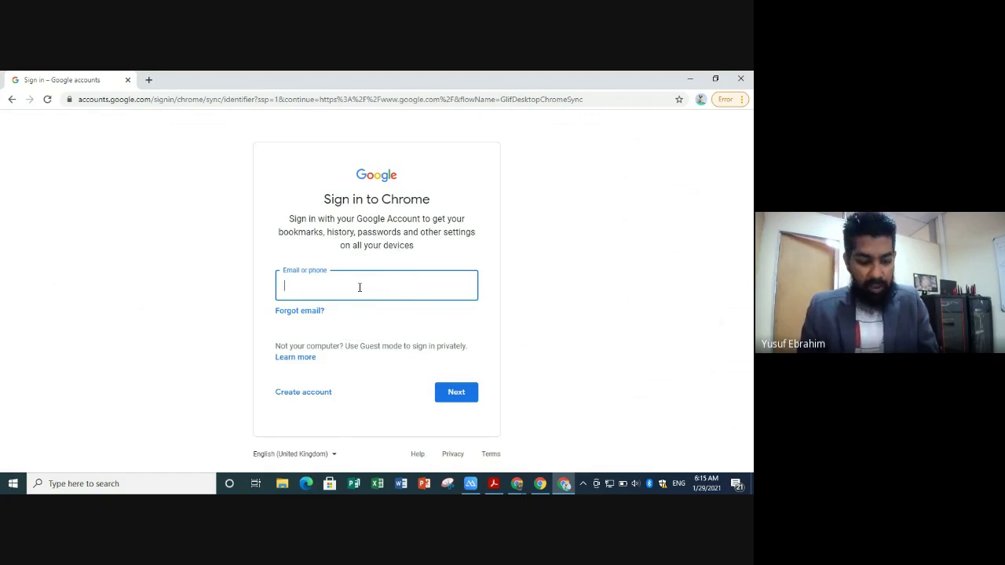
key(Caps_Lock)
key(Caps_Lock)
key(Caps_Lock)
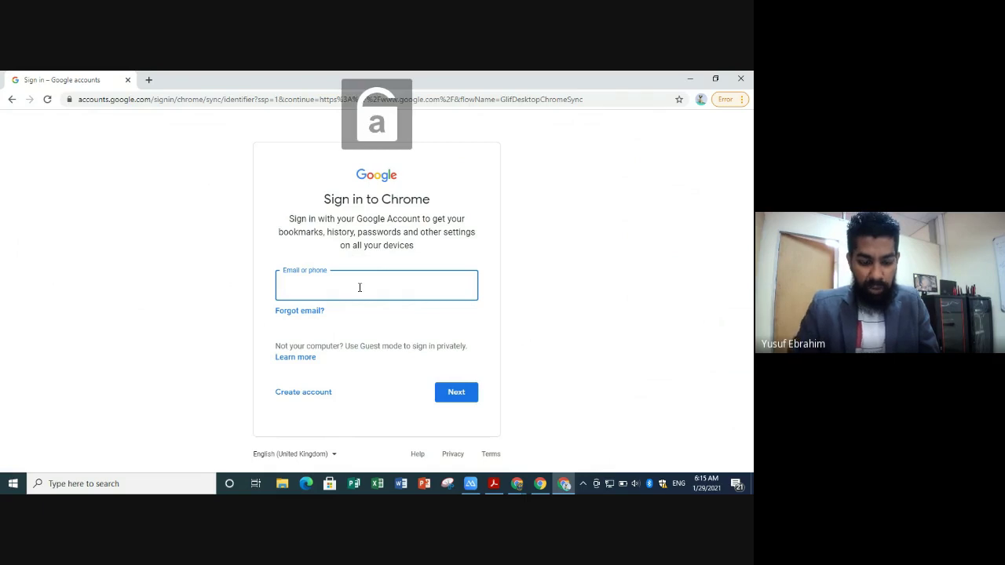
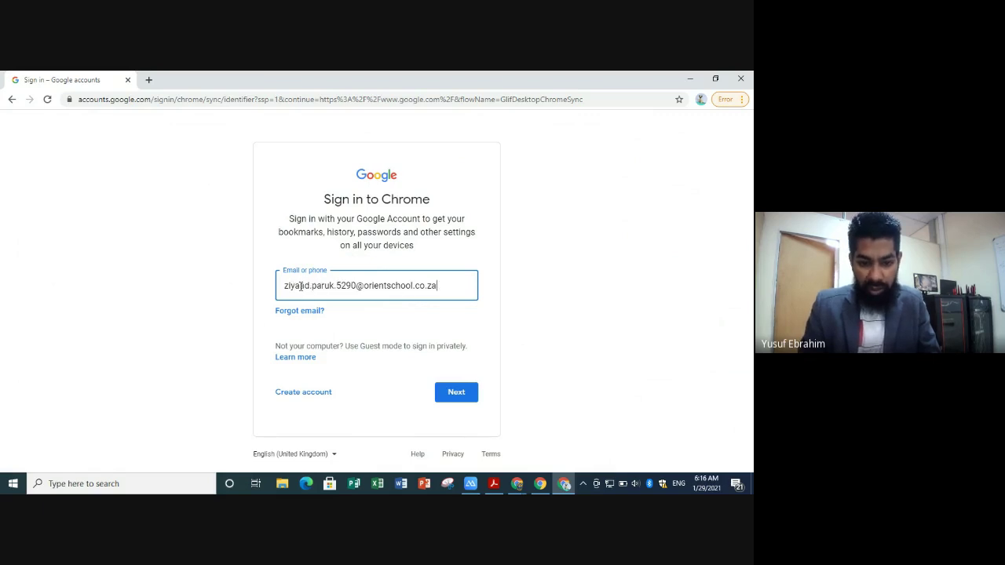
- Enter the student's school e-mail address, correct its typos, and submit it
click(299, 286)
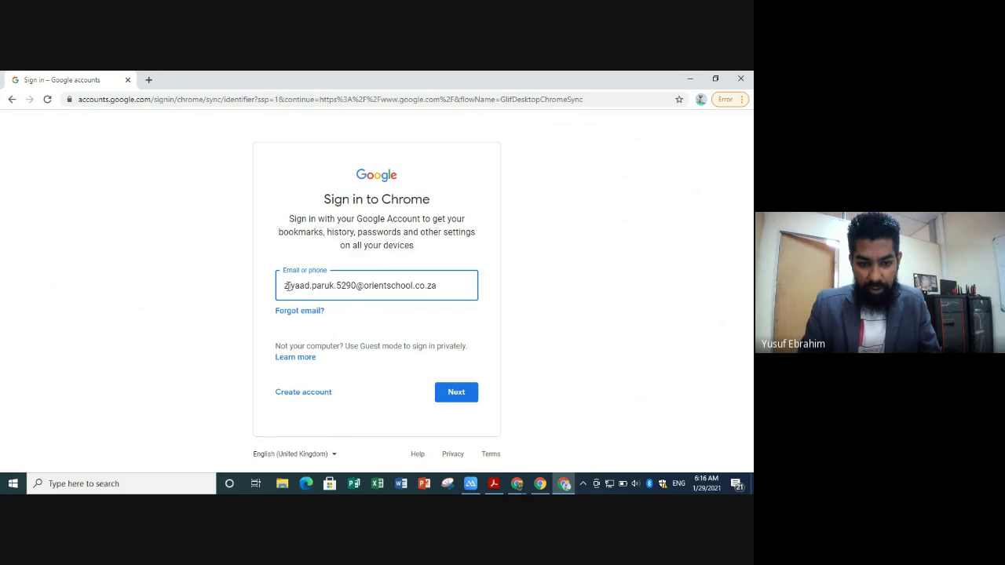
drag(336, 286, 355, 285)
click(338, 286)
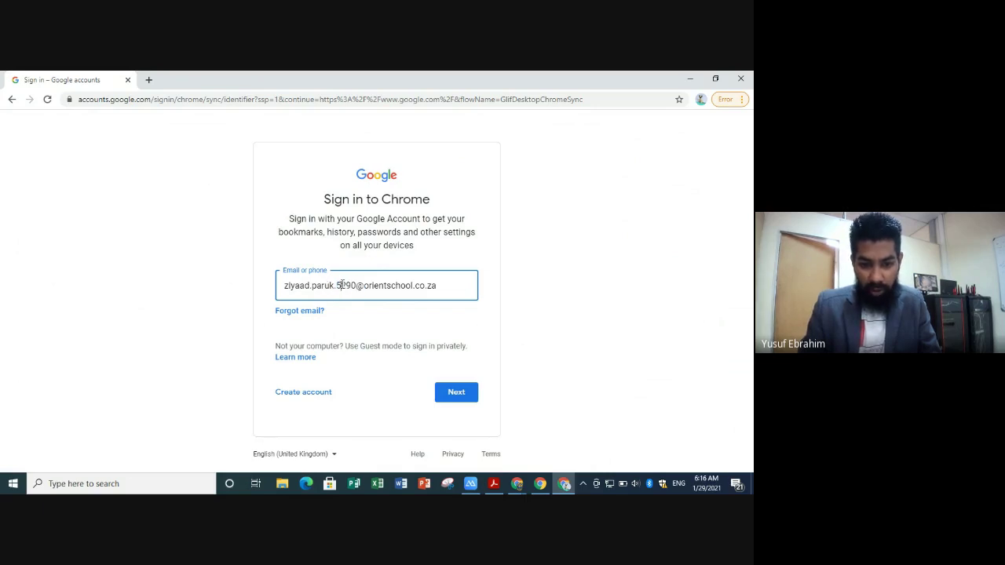
click(455, 393)
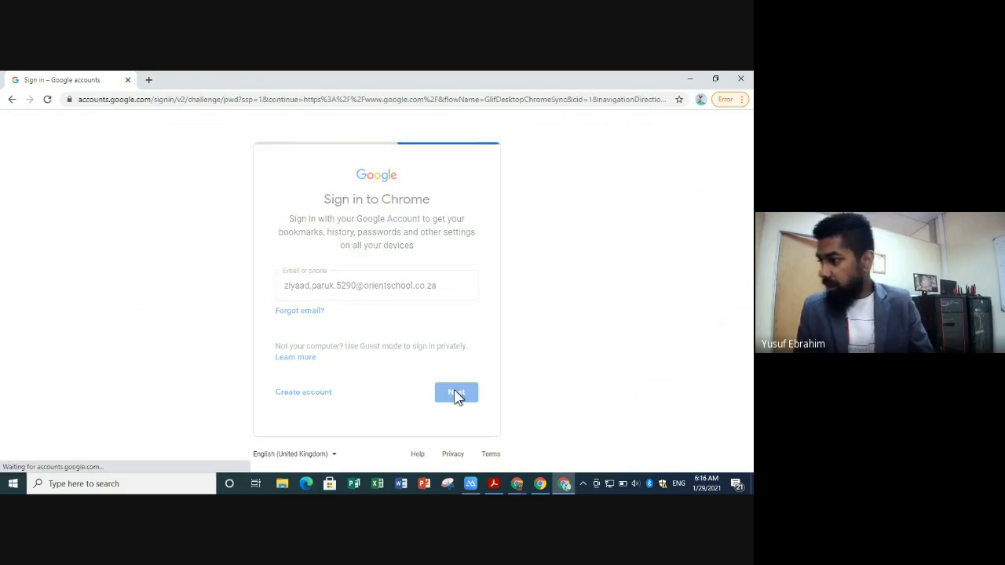
- Enter the school account password and submit it
key(Caps_Lock)
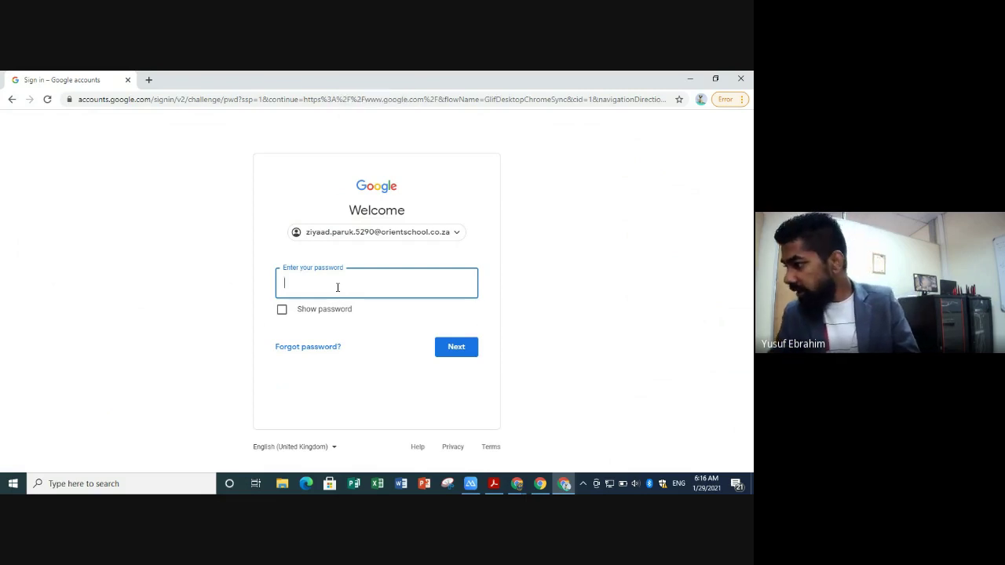
key(Caps_Lock)
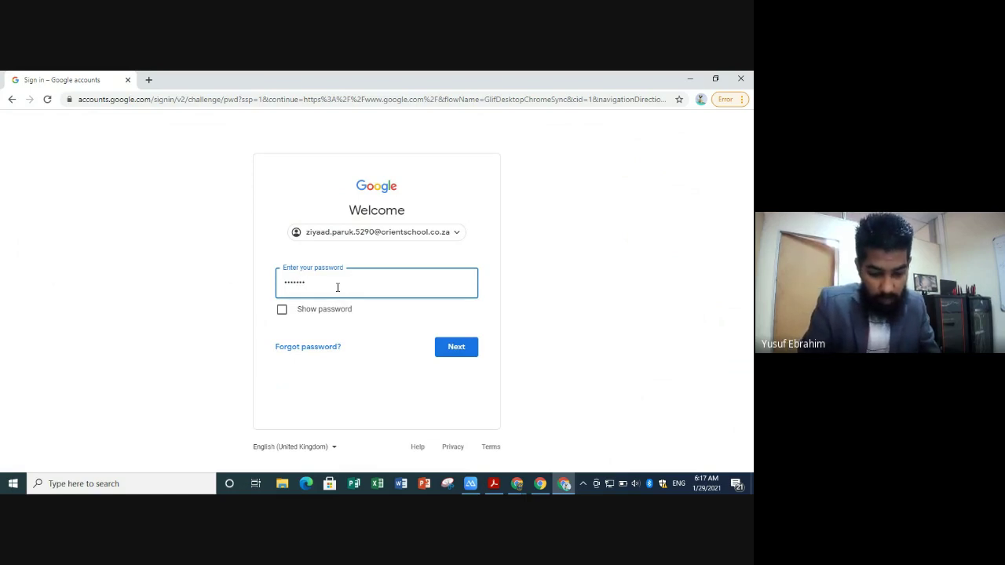
text(•)
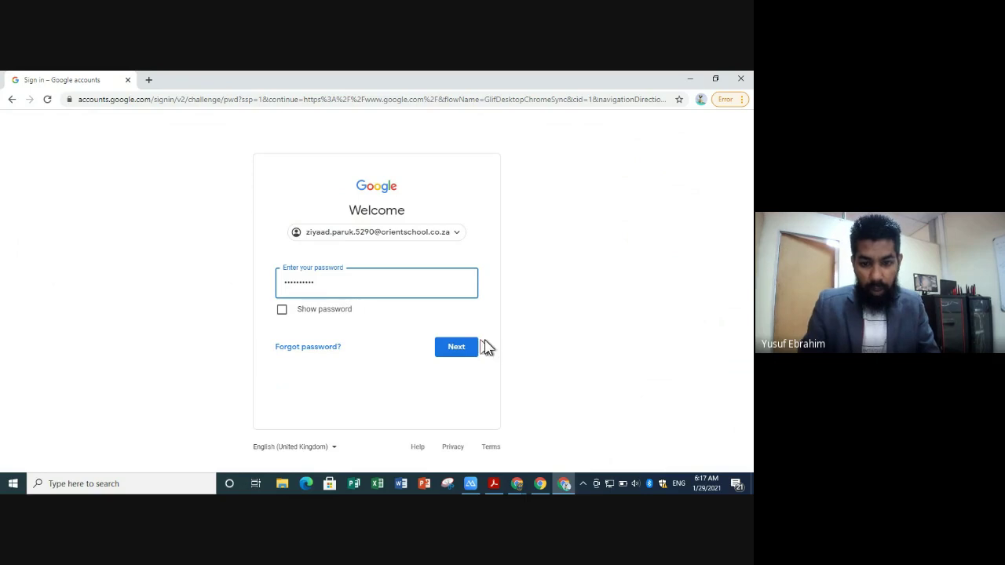
click(461, 346)
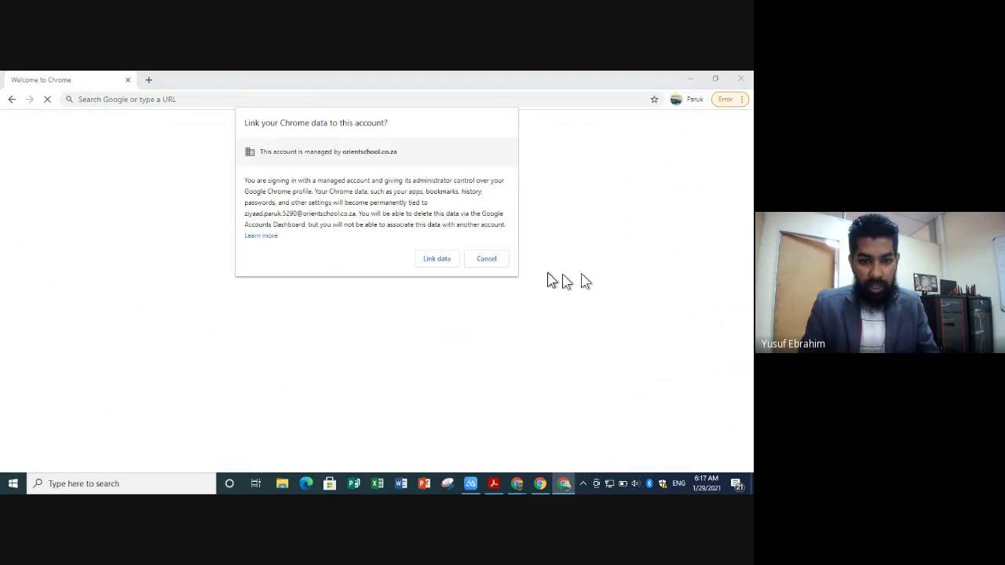
- Link Chrome data to the school account, turn sync on, and check the profile avatar
click(439, 262)
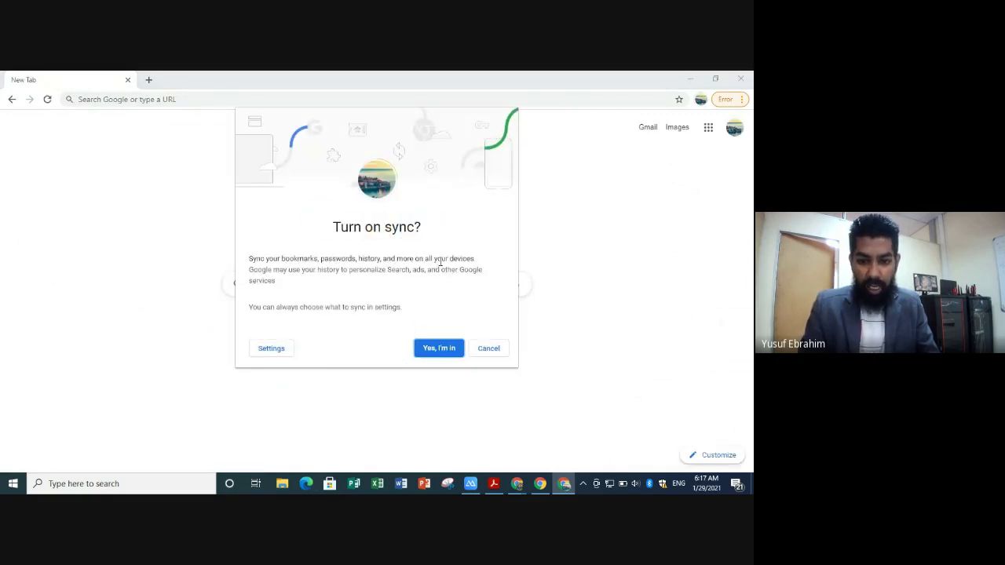
click(441, 355)
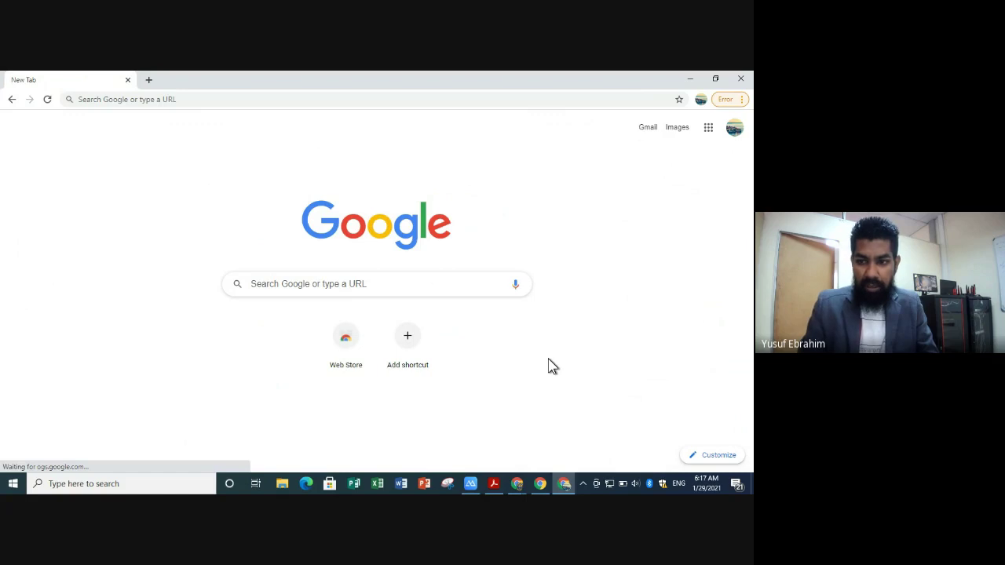
click(736, 130)
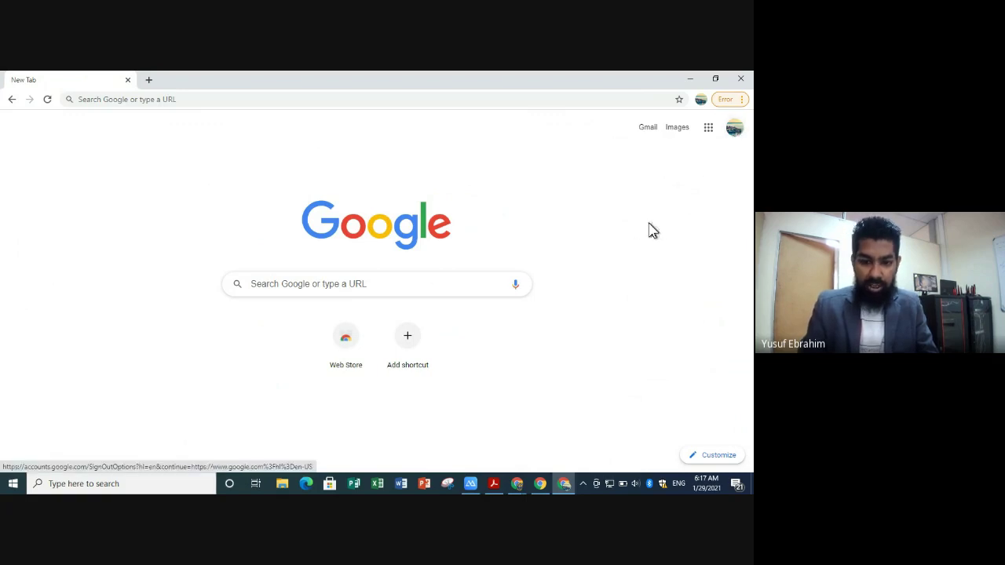
- Close the ORIENT window and minimise the other Chrome window to reveal the desktop
click(737, 81)
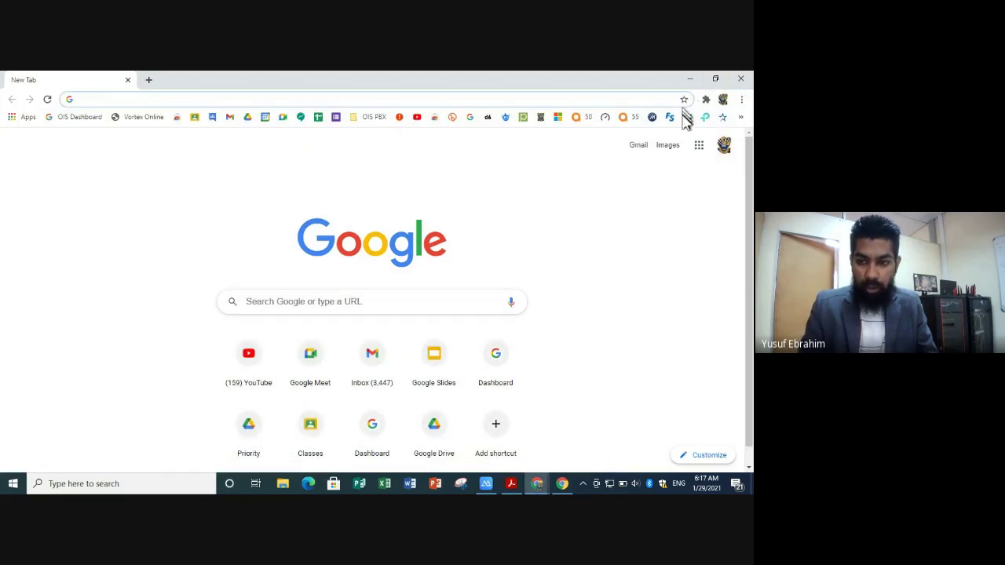
click(689, 80)
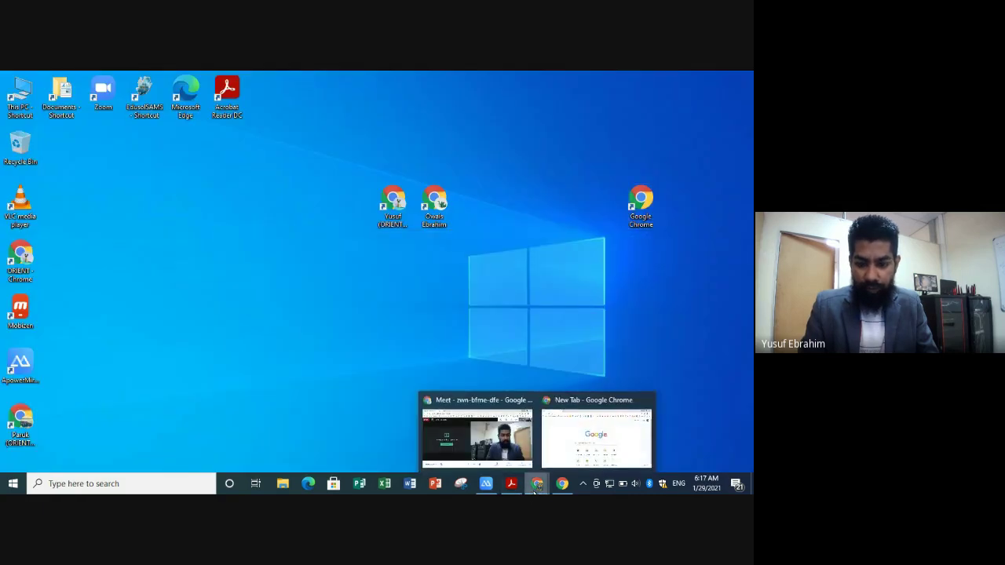
click(570, 306)
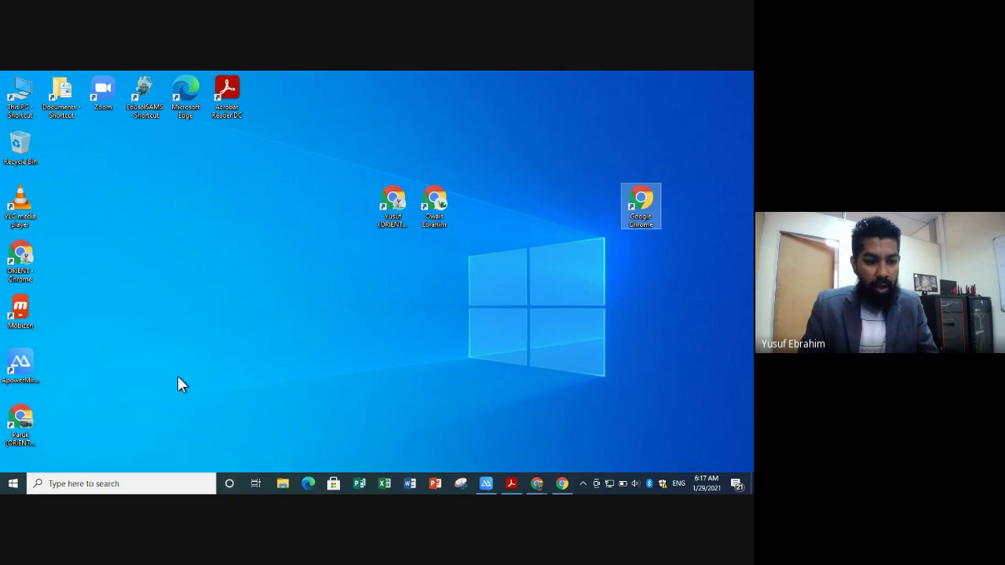
- Move the ORIENT profile's Chrome shortcut from the left column to the desktop centre
drag(20, 424, 551, 308)
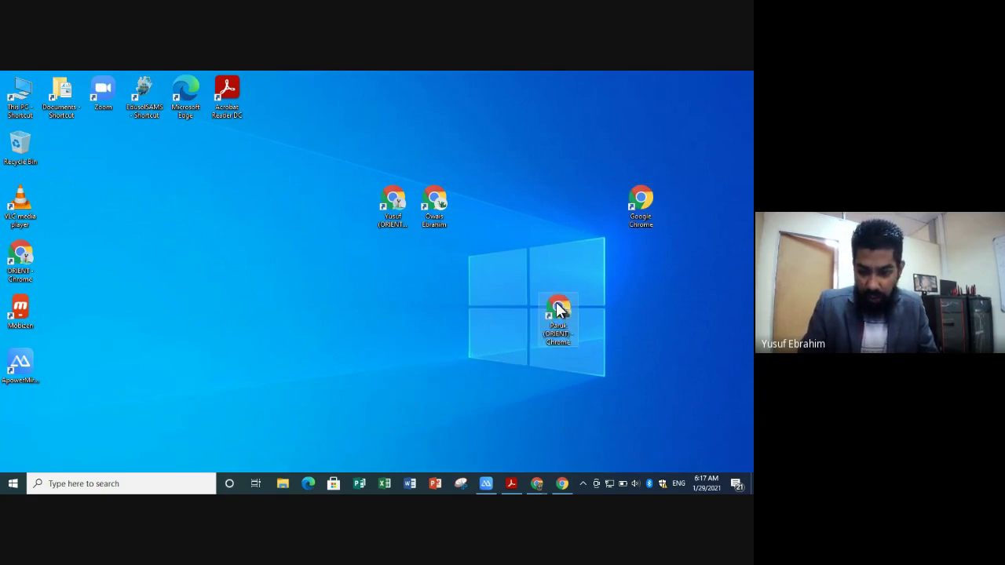
click(482, 348)
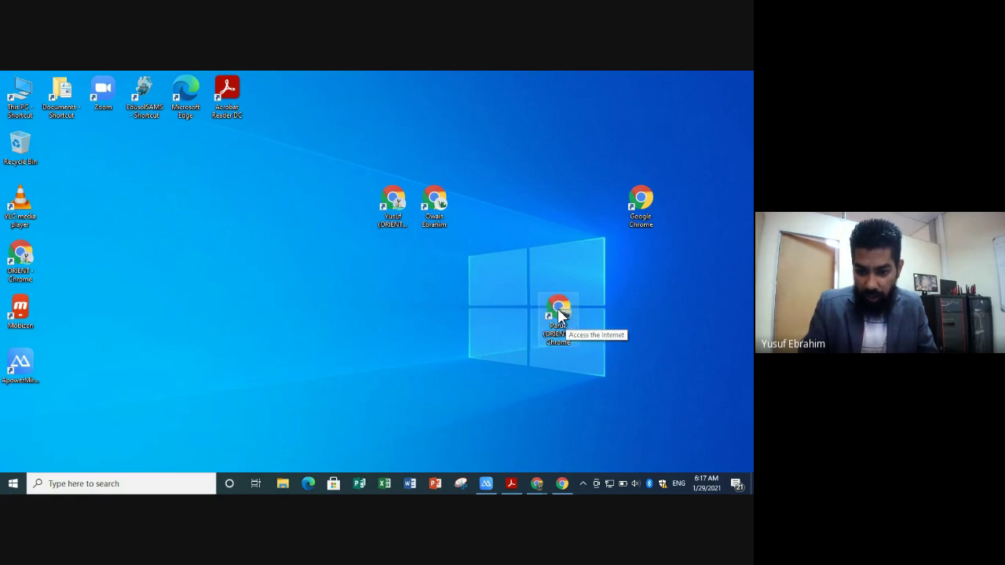
click(556, 346)
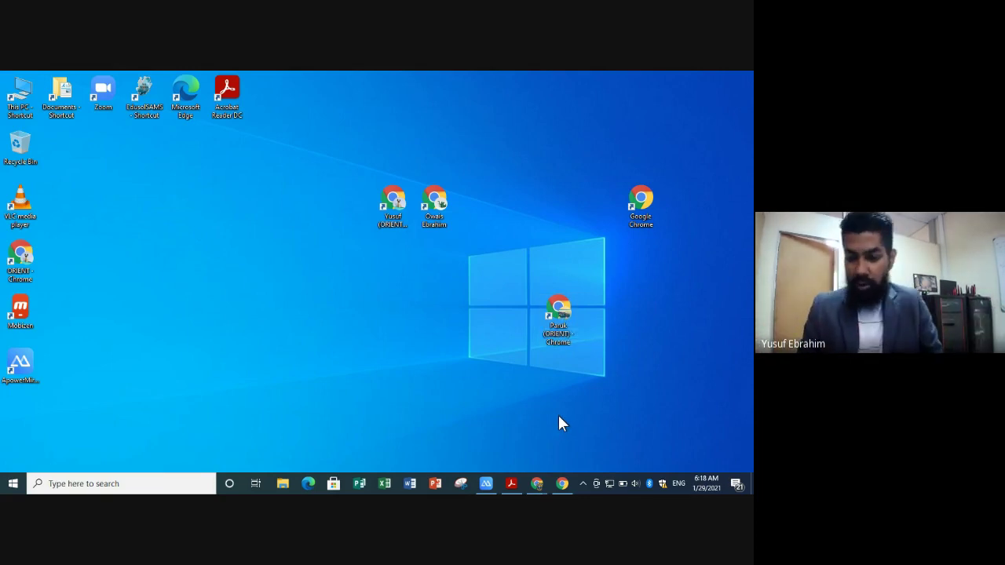
- Open Chrome with the default profile, view its profile list, then close it
double_click(636, 223)
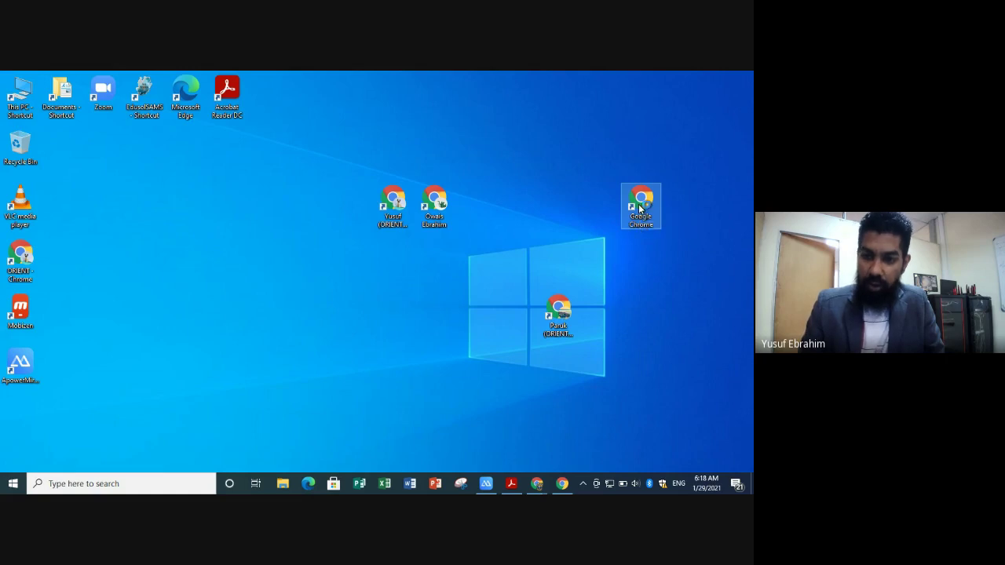
click(547, 121)
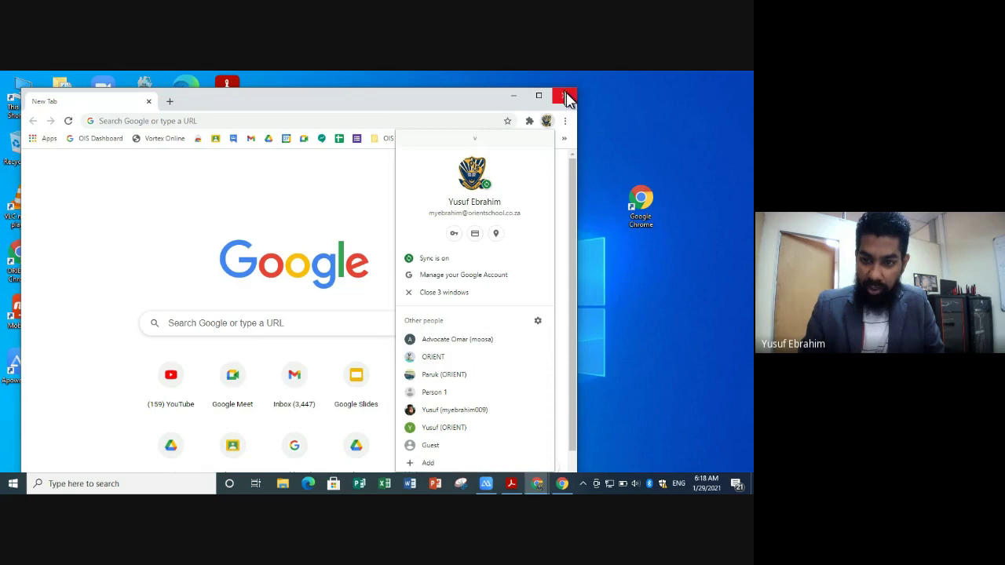
click(564, 95)
- Arrange the three profile shortcuts in a row with the ORIENT shortcut at the end
drag(518, 281, 471, 210)
drag(502, 242, 330, 208)
click(362, 264)
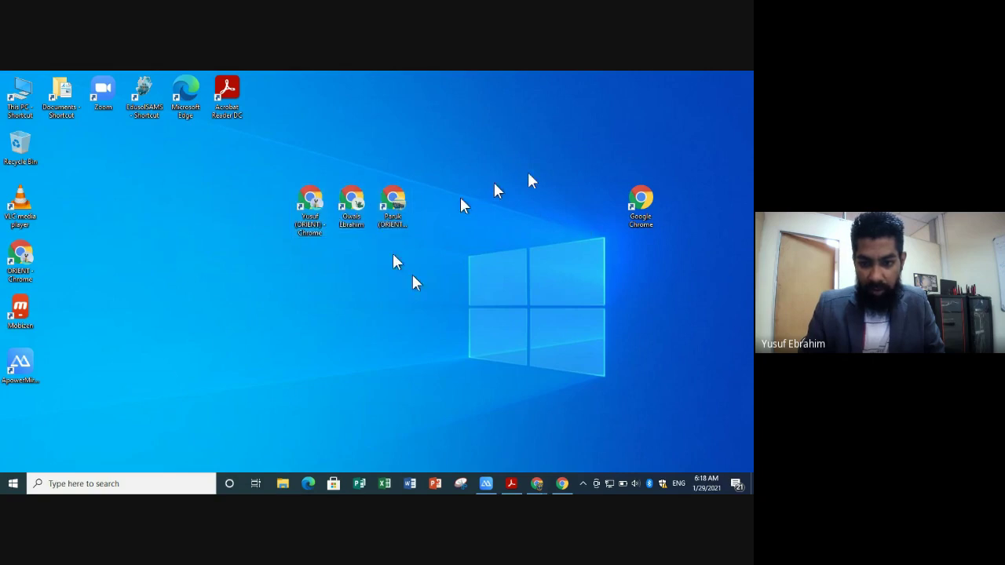
click(392, 208)
drag(434, 212, 517, 209)
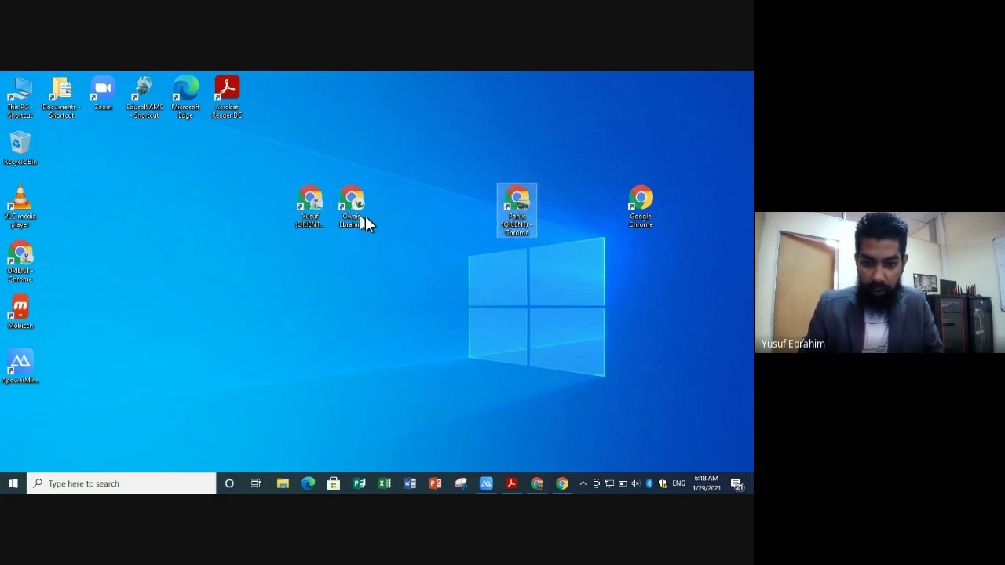
click(513, 282)
- Launch the ORIENT profile maximised and bring the Google Classroom guide PDF forward
double_click(516, 220)
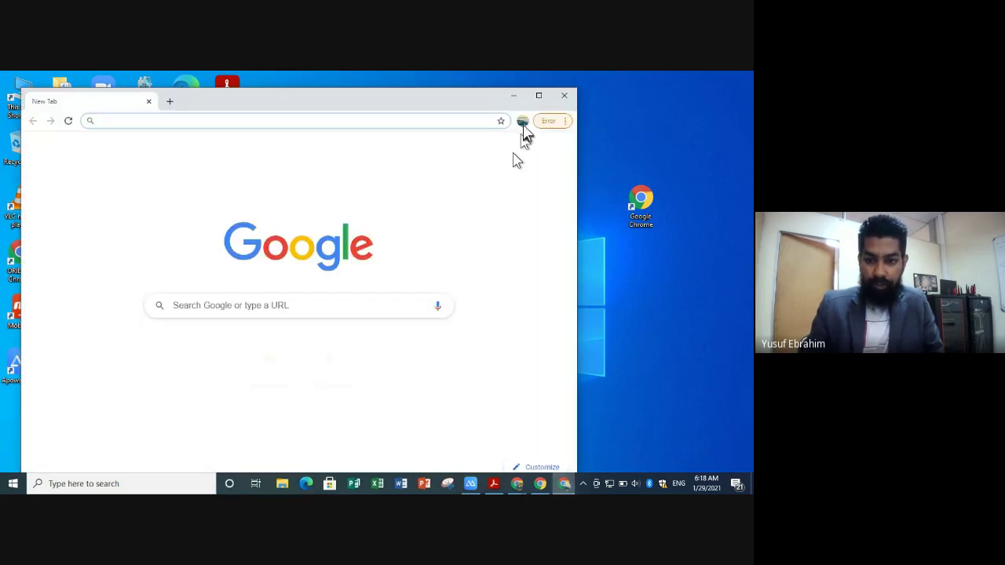
click(539, 95)
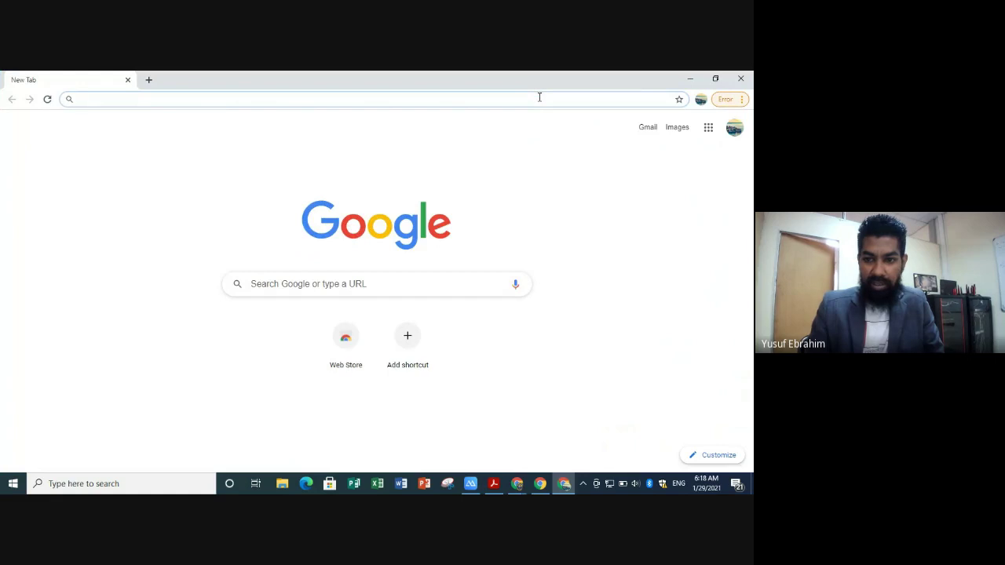
click(489, 489)
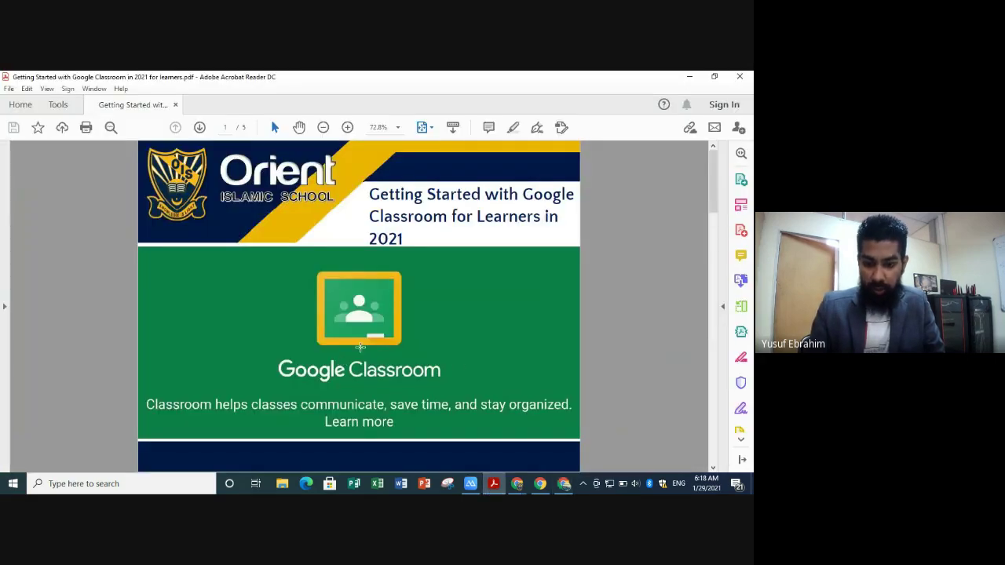
- Scroll the guide to page 3 and highlight the Classroom, Gmail, Drive icons and bookmark star
scroll(359, 346, down, 3)
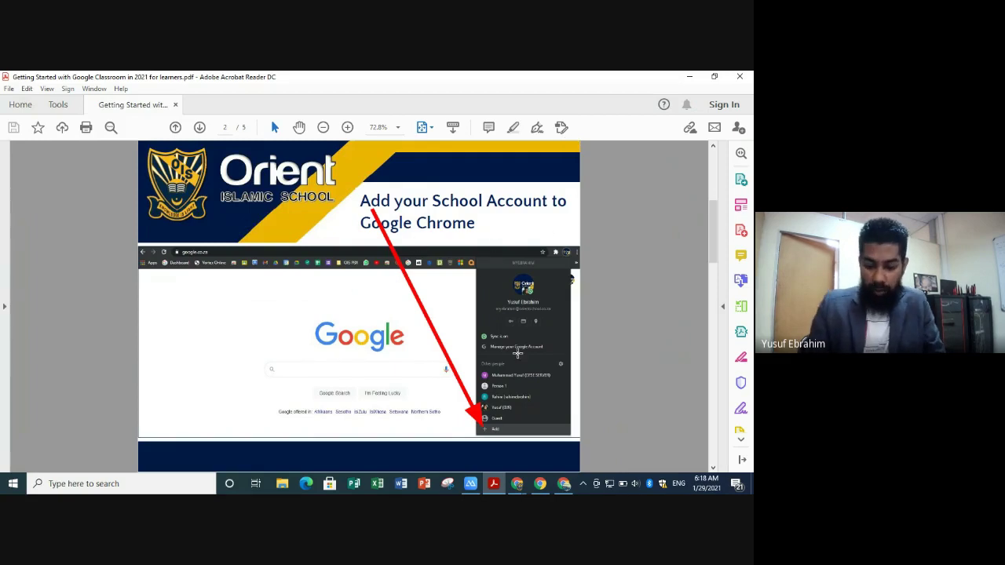
scroll(517, 353, down, 3)
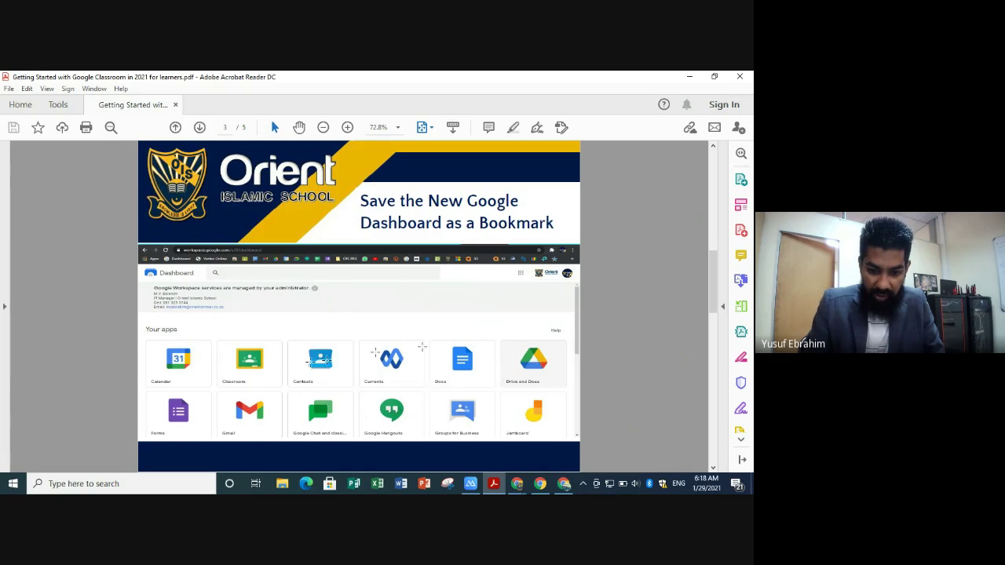
click(238, 364)
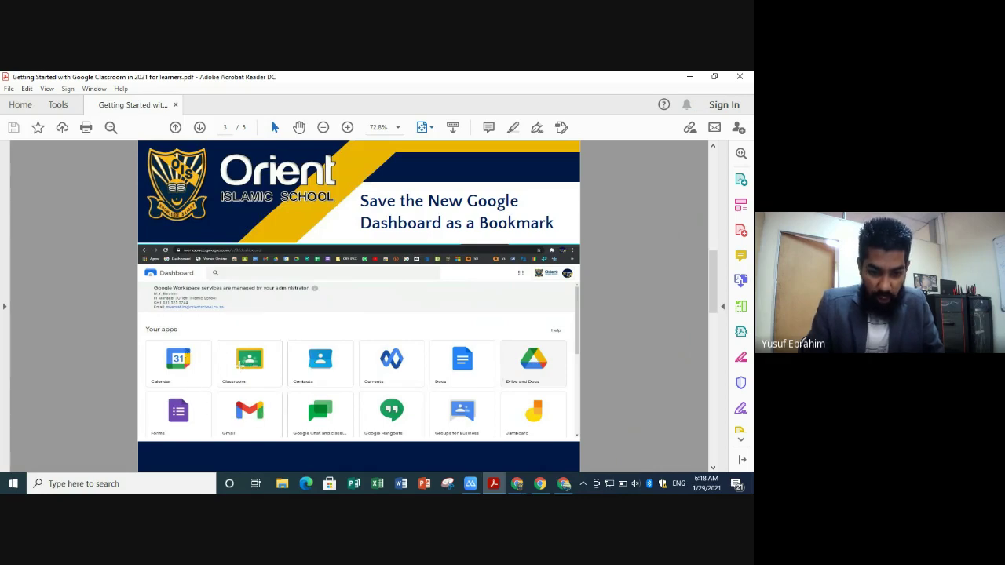
click(255, 422)
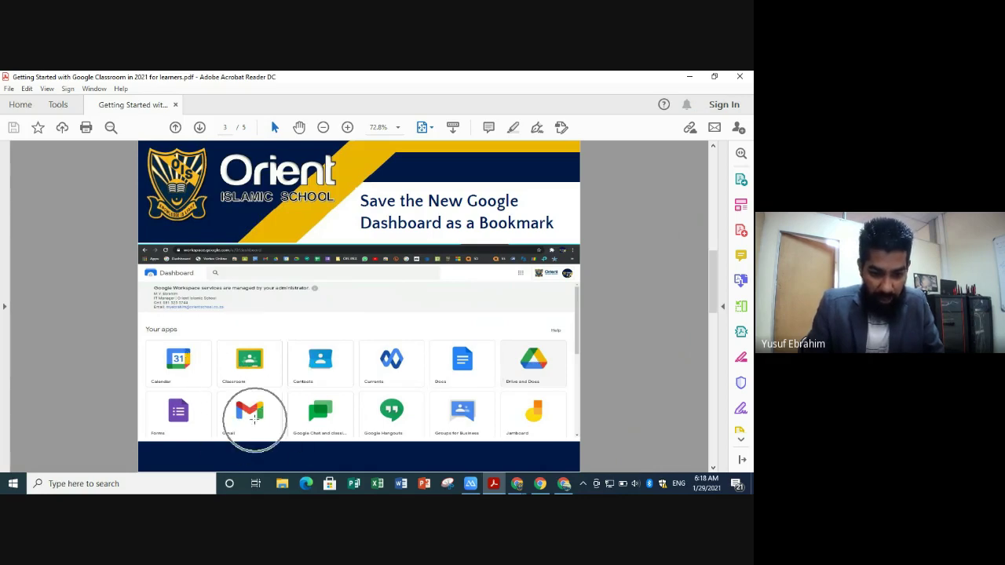
click(529, 368)
drag(526, 373, 547, 235)
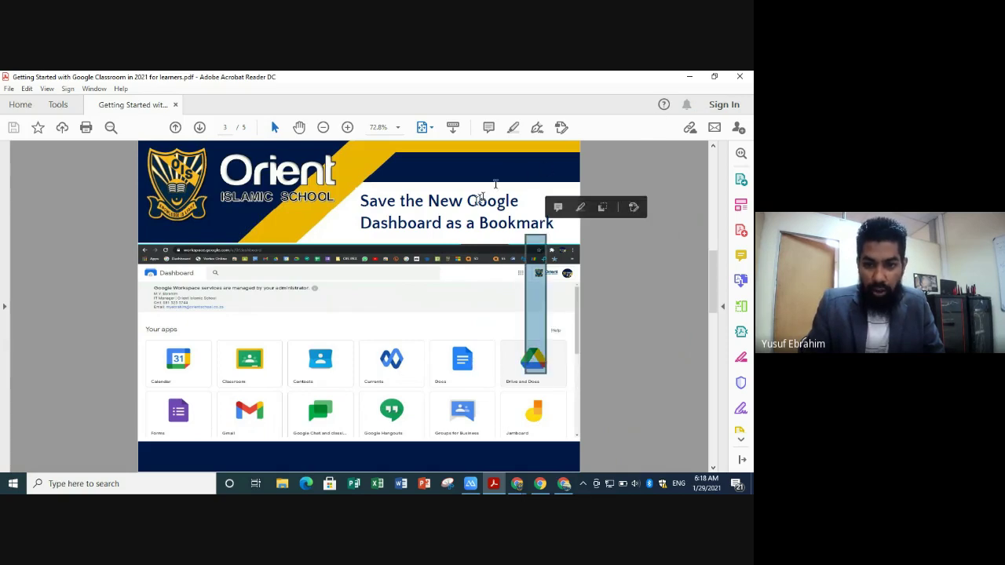
click(690, 77)
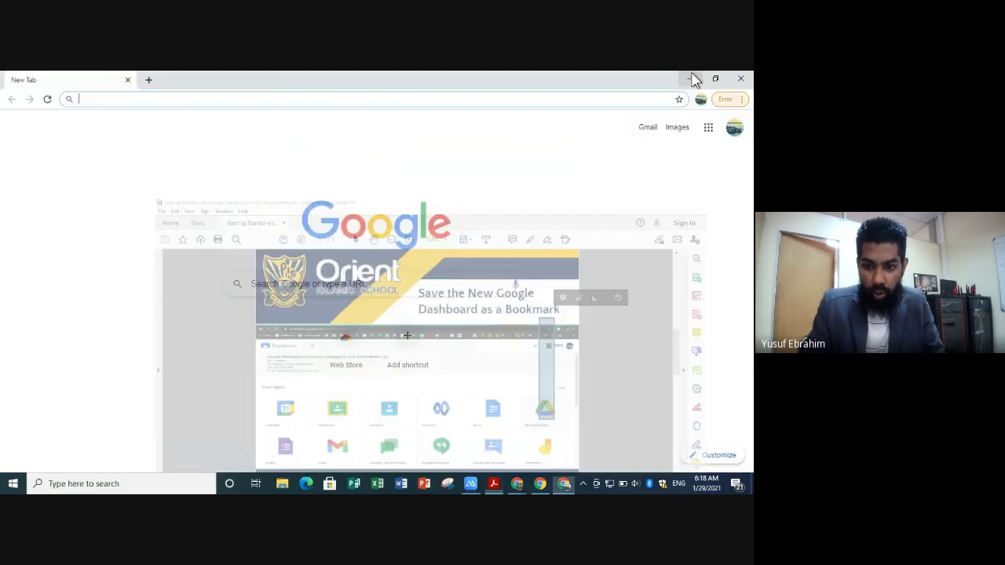
- Launch Chrome in the ORIENT school profile from its desktop shortcut
click(691, 79)
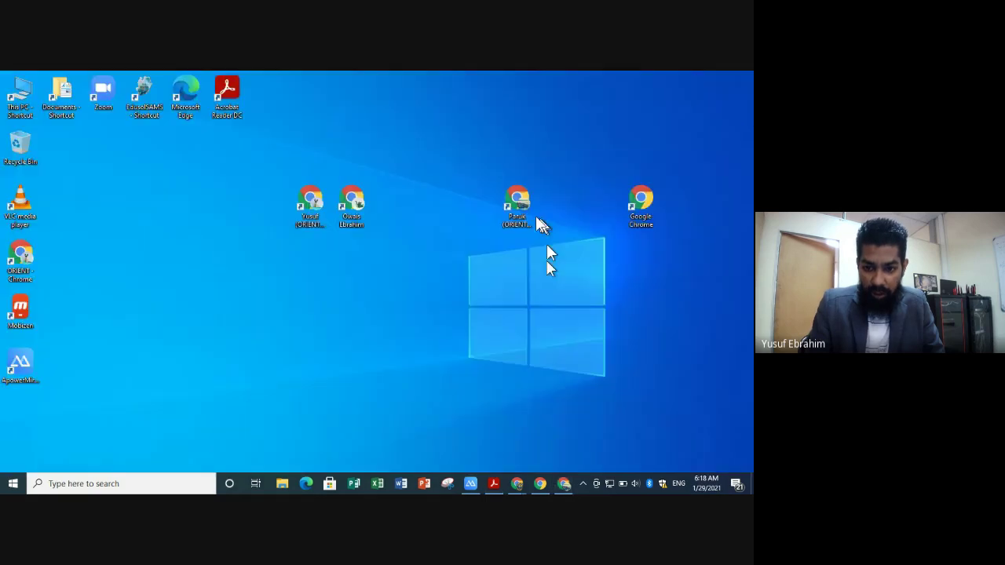
click(516, 213)
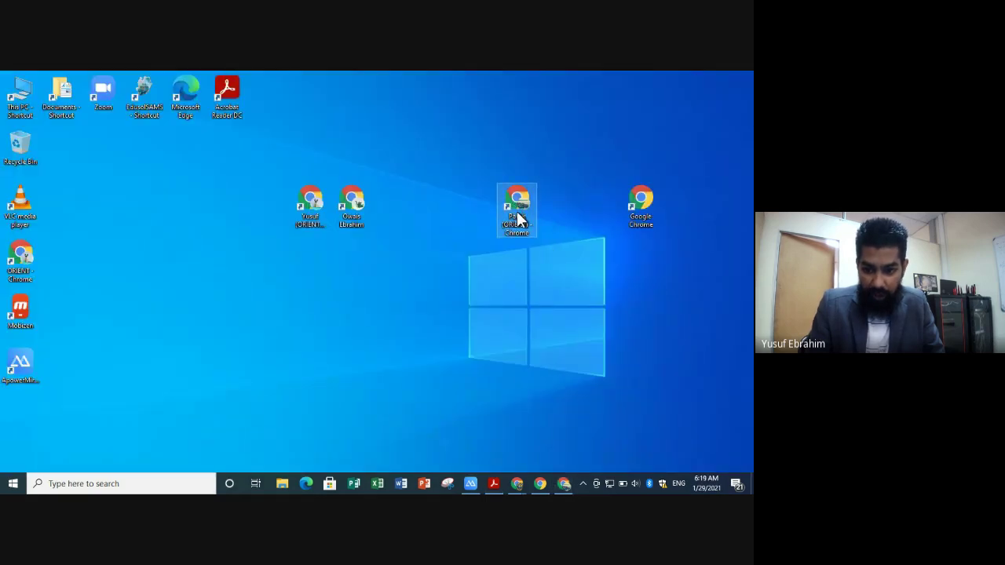
double_click(519, 218)
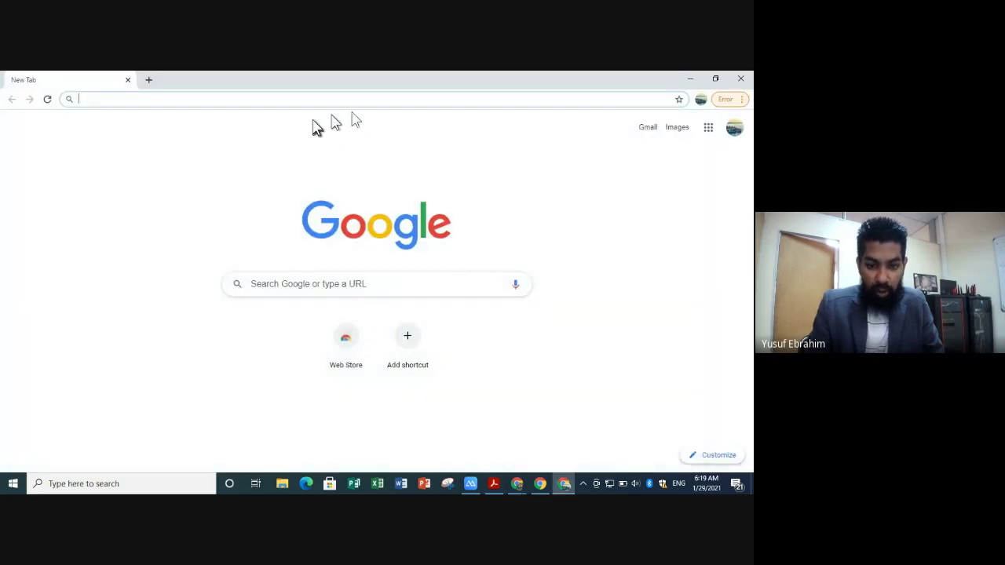
click(494, 484)
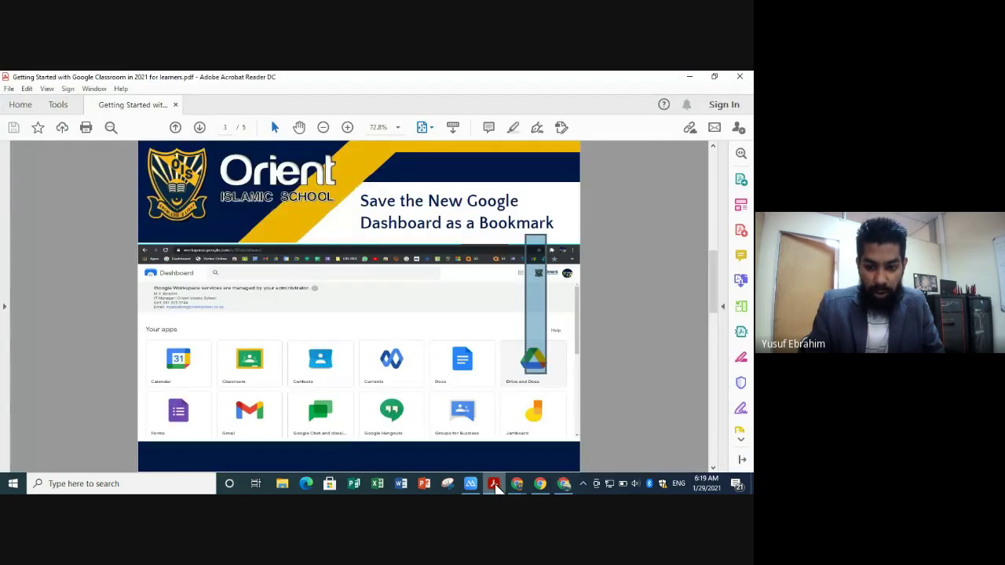
click(494, 484)
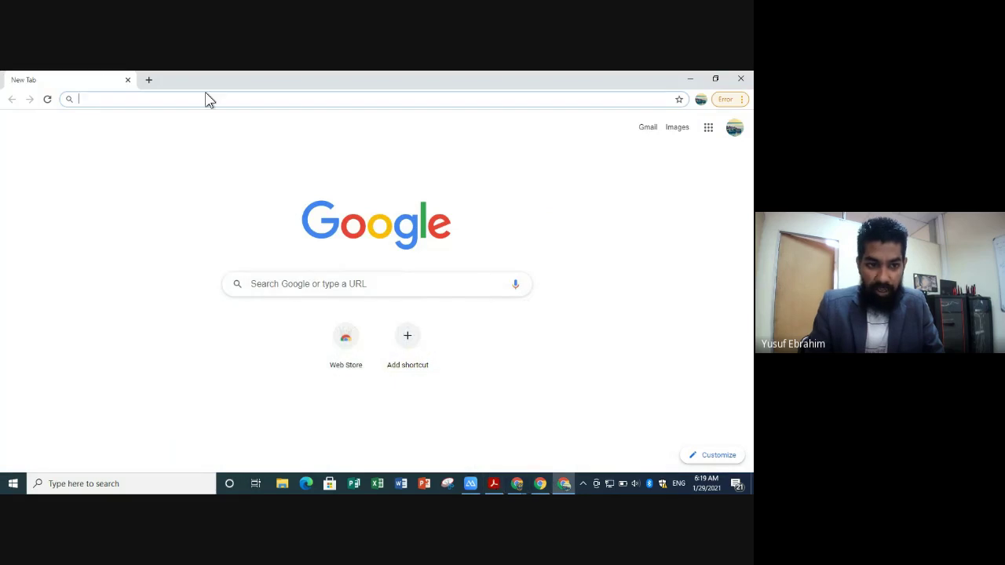
- Go to workspace.google.com/dashboard in the ORIENT profile's browser
click(179, 101)
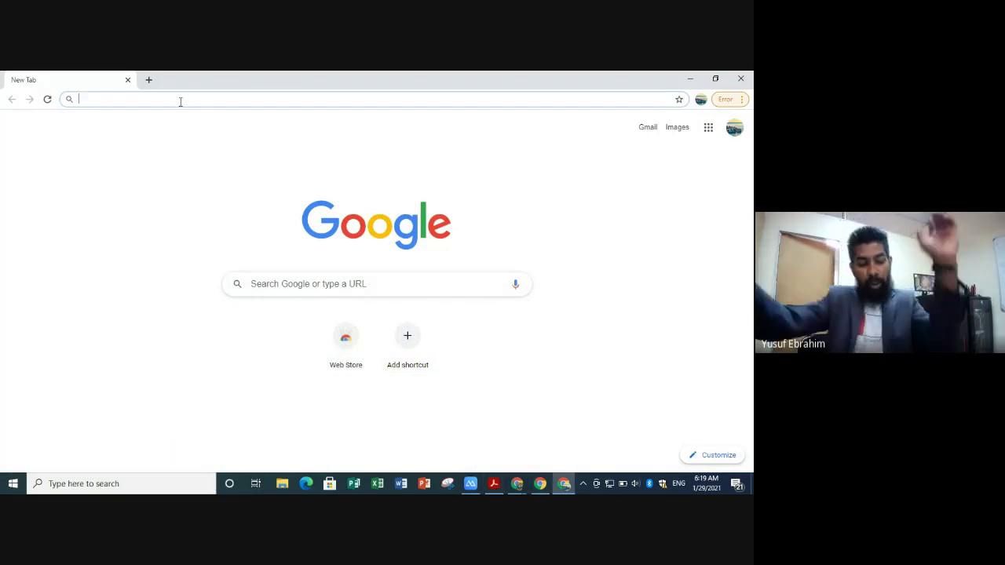
text(work)
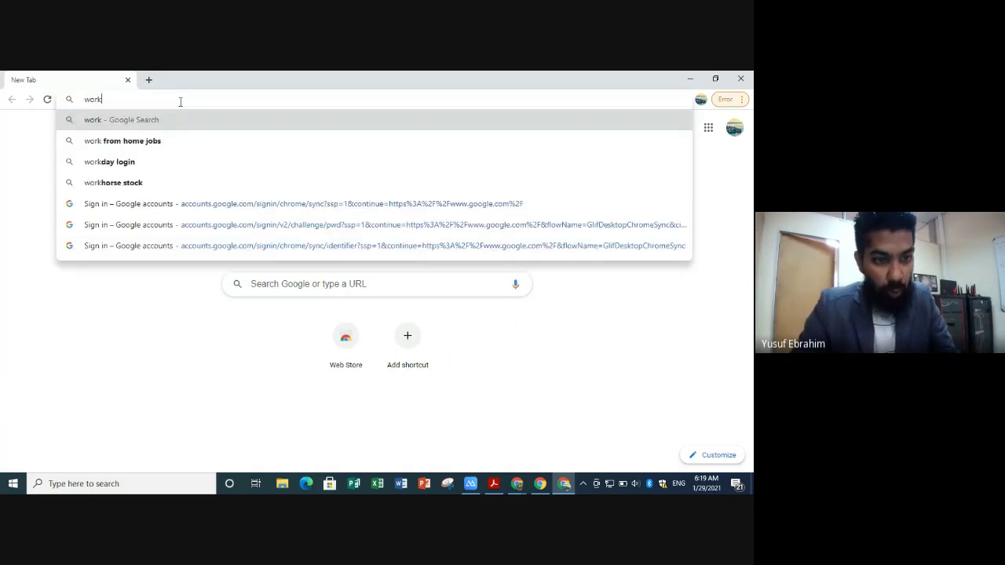
text(space)
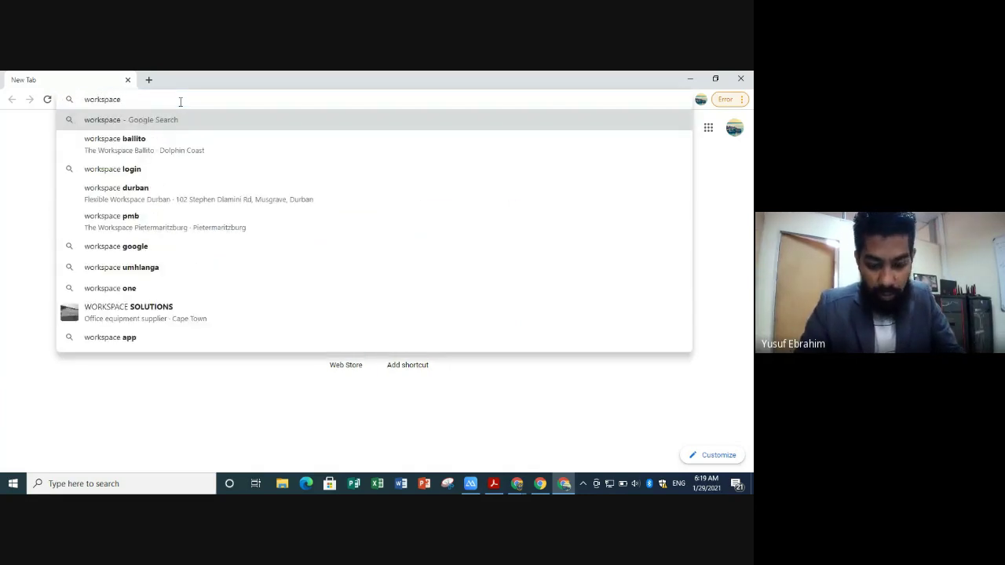
text(.google.com/)
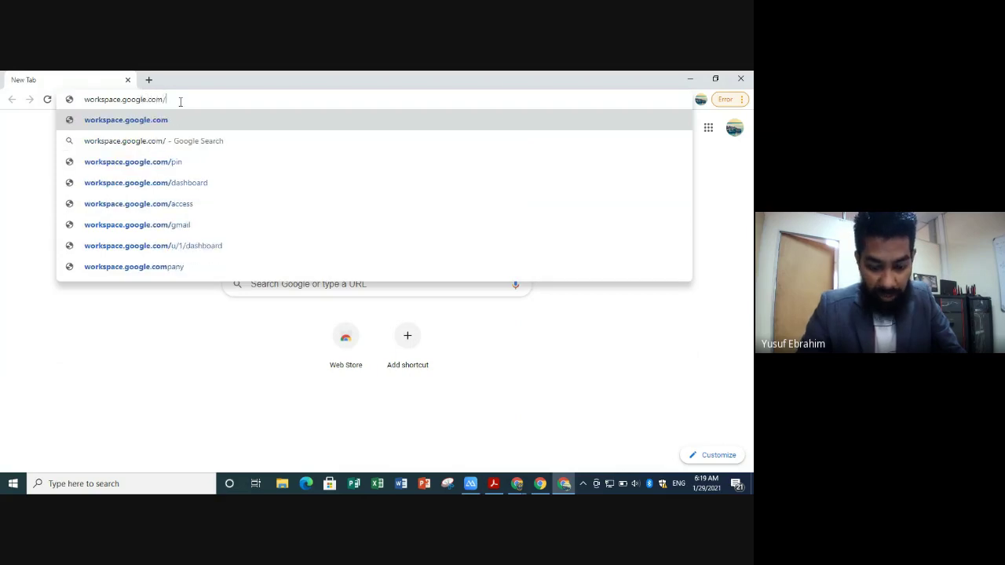
text(dashboard)
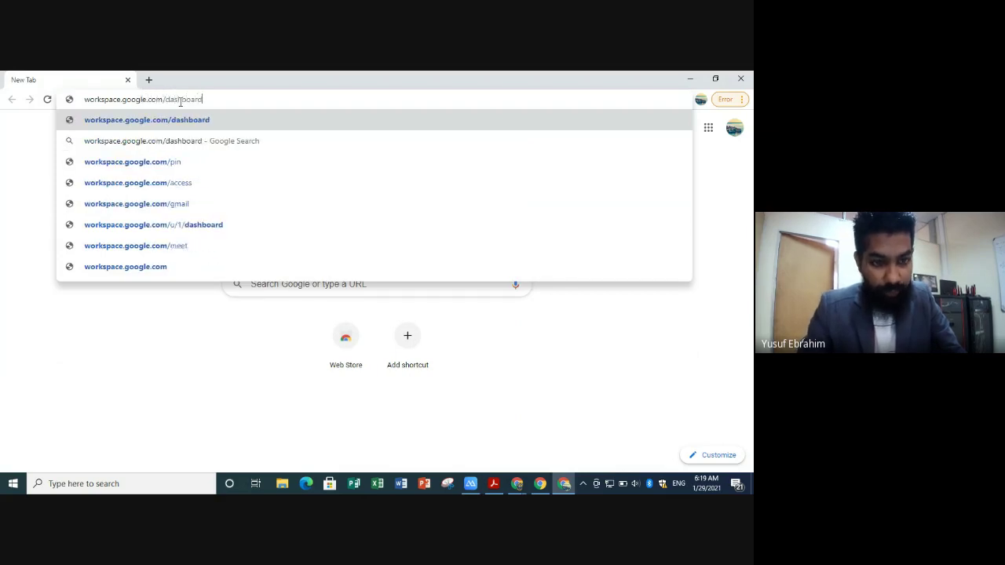
key(Return)
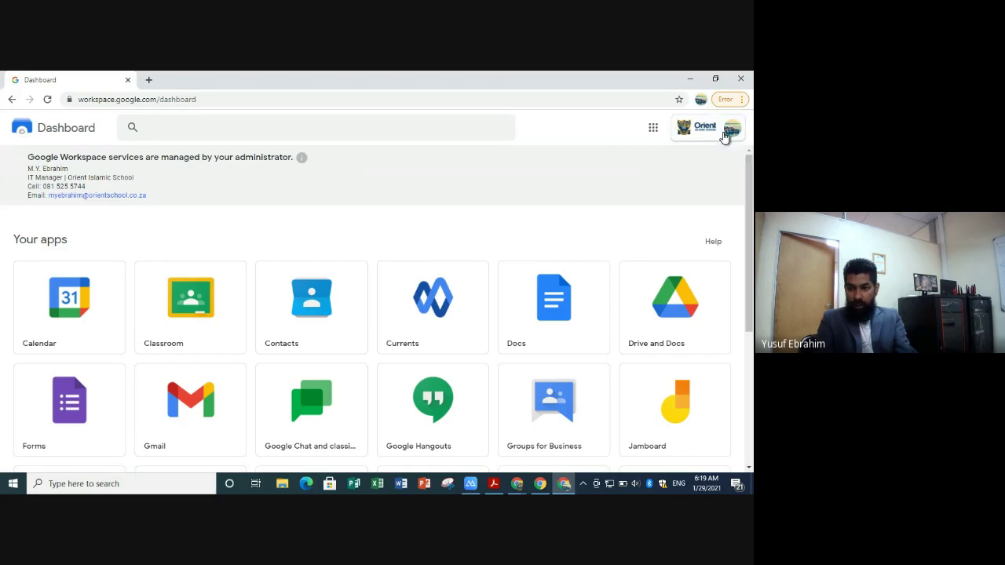
- Confirm the signed-in account and bookmark the Dashboard page as 'ORIENT Dashboard'
click(725, 133)
click(467, 163)
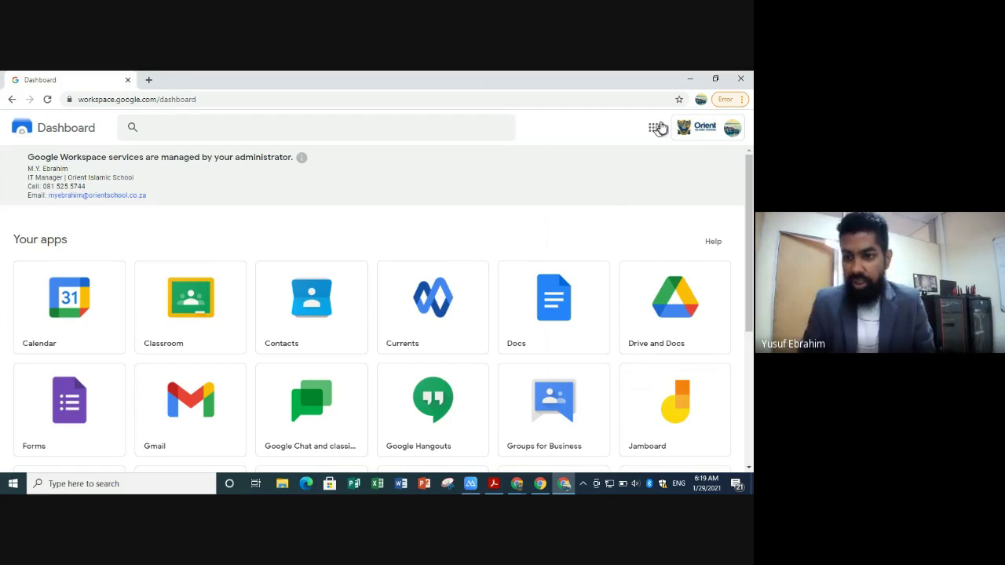
click(679, 99)
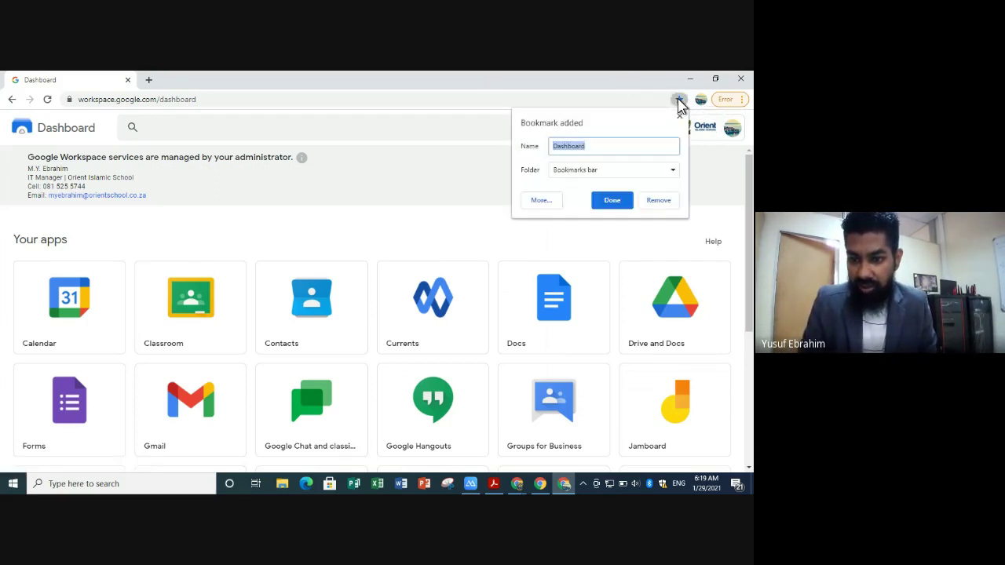
click(611, 150)
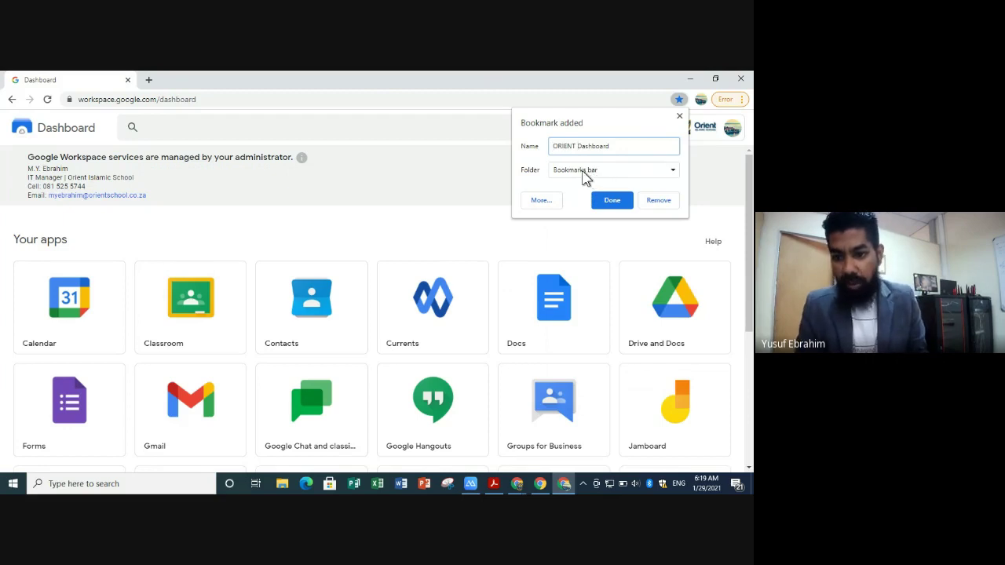
click(607, 201)
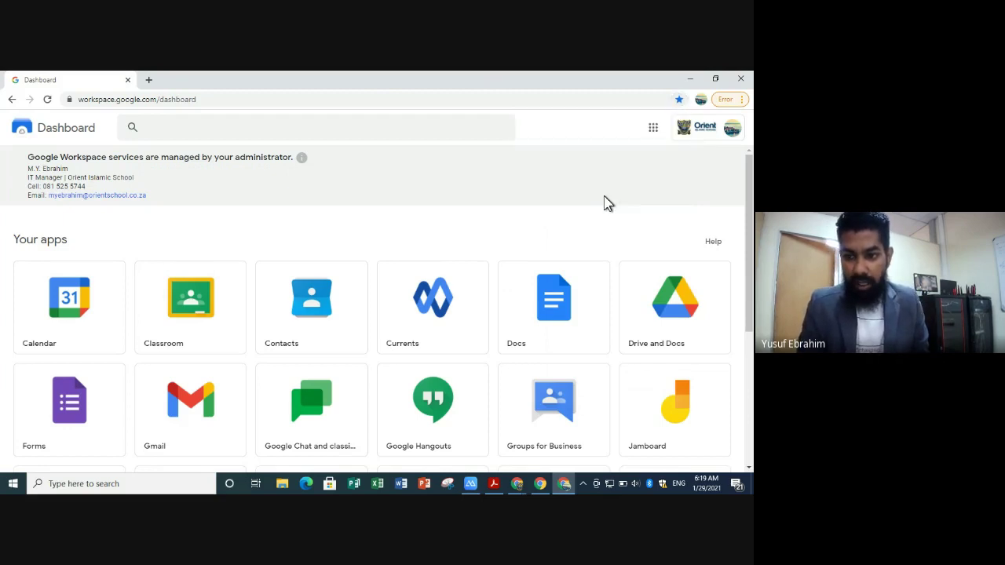
- Show the bookmarks bar and load the Dashboard from the ORIENT Dashboard bookmark
click(743, 106)
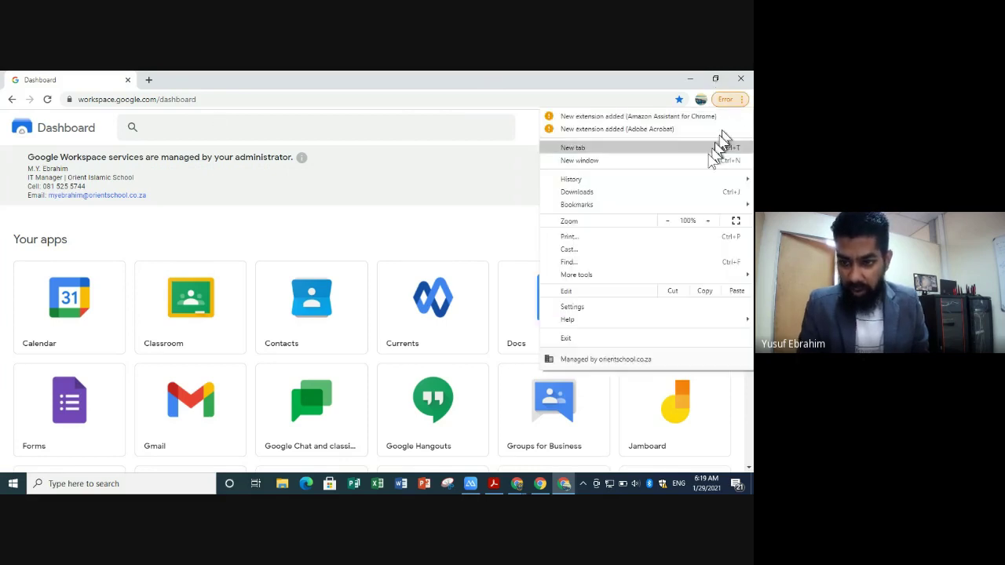
click(675, 206)
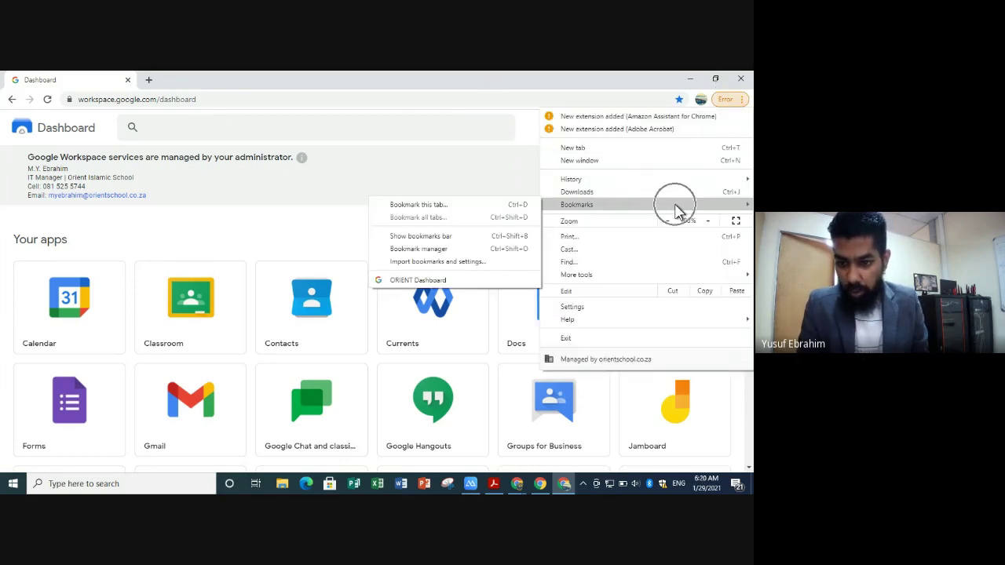
click(473, 235)
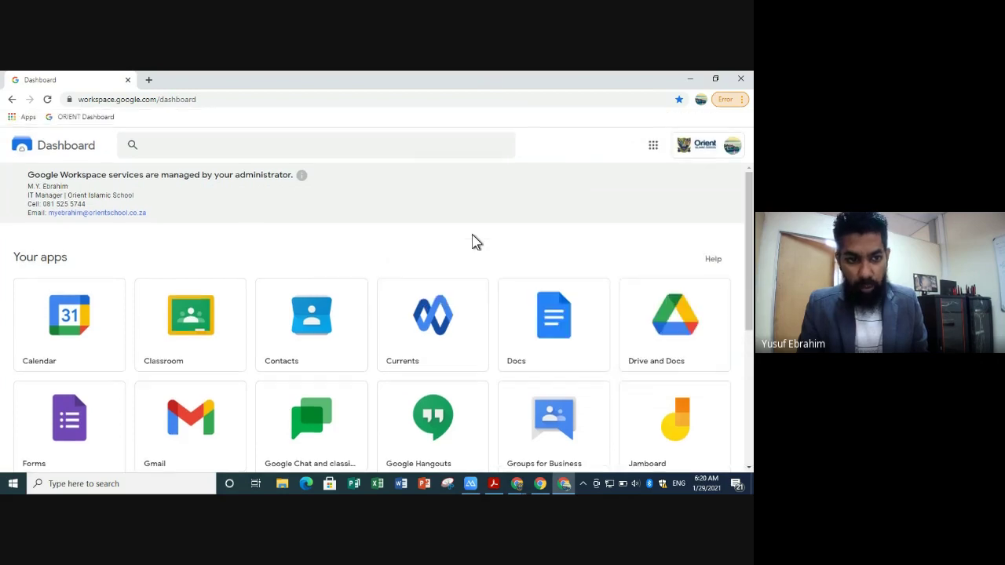
click(84, 117)
click(85, 118)
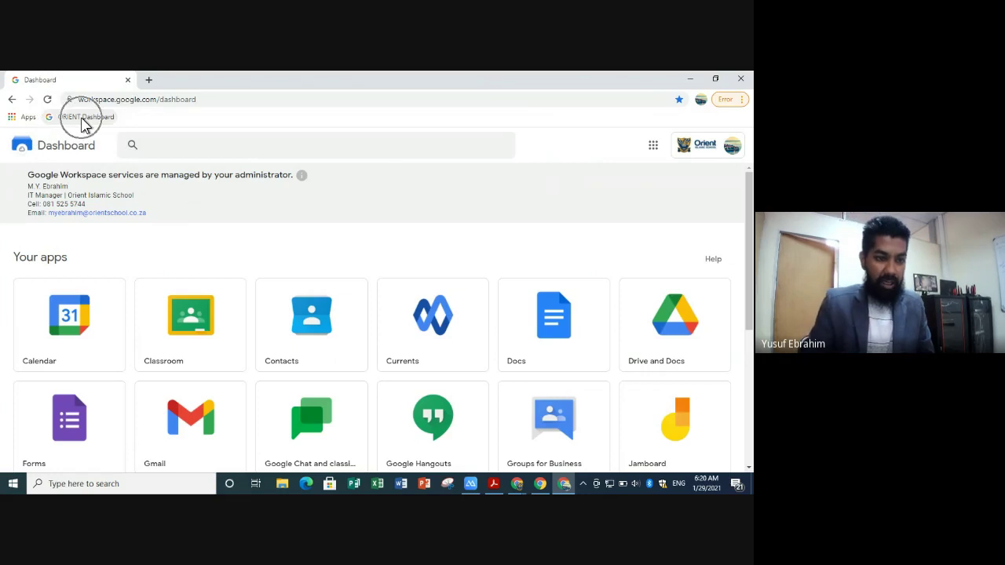
click(85, 118)
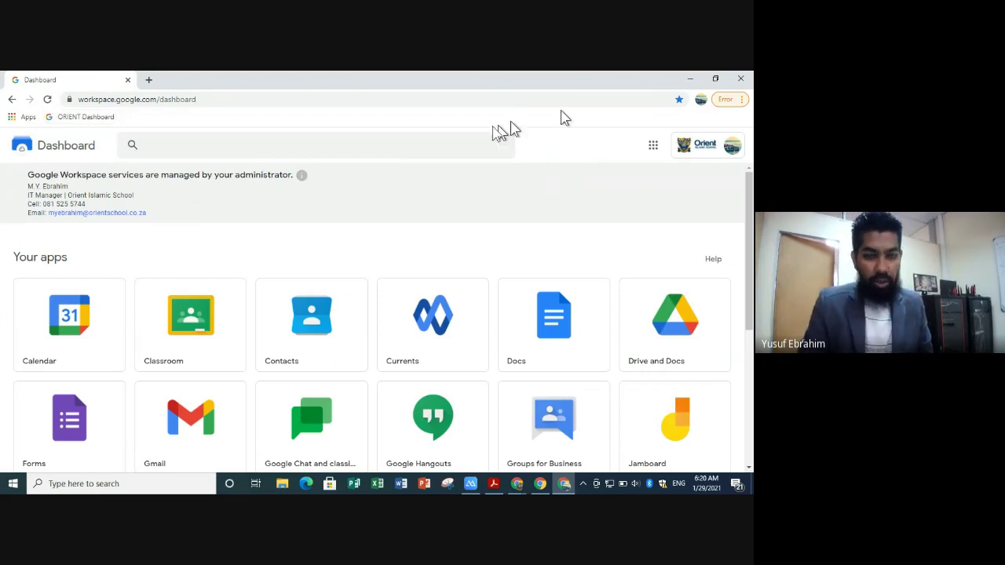
- Reopen Chrome in the school profile and open the Dashboard from the ORIENT Dashboard bookmark
click(745, 78)
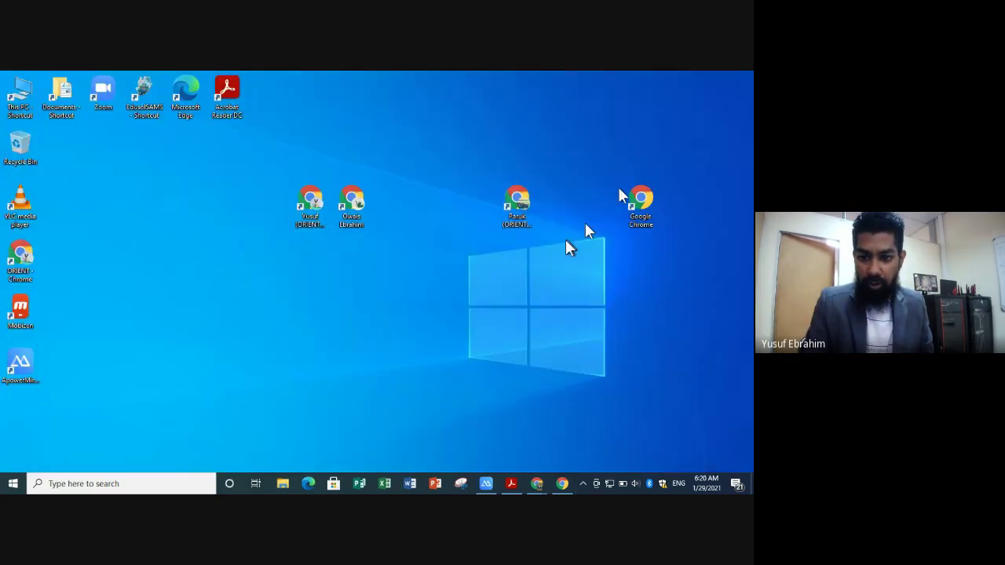
click(532, 223)
double_click(516, 201)
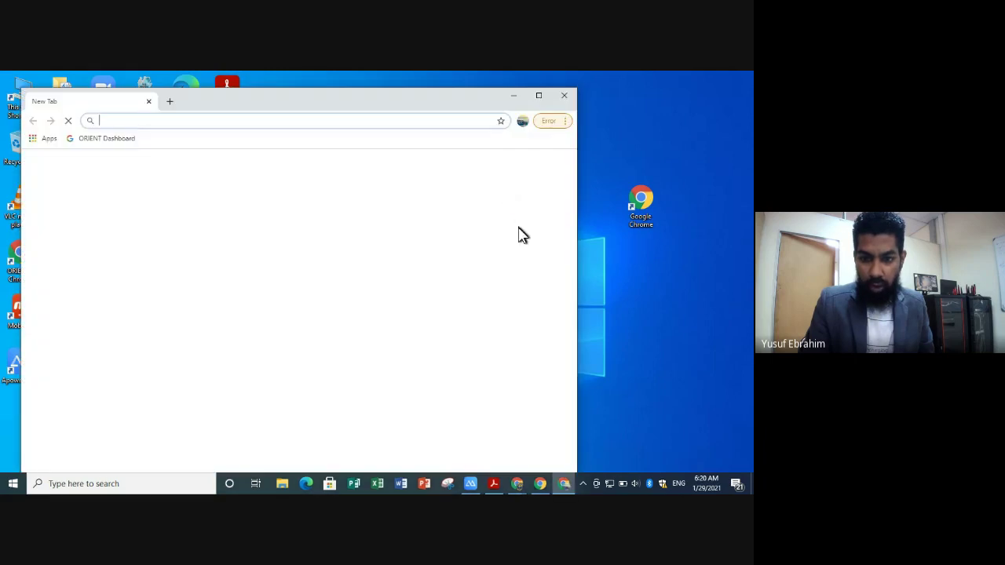
click(539, 98)
click(87, 119)
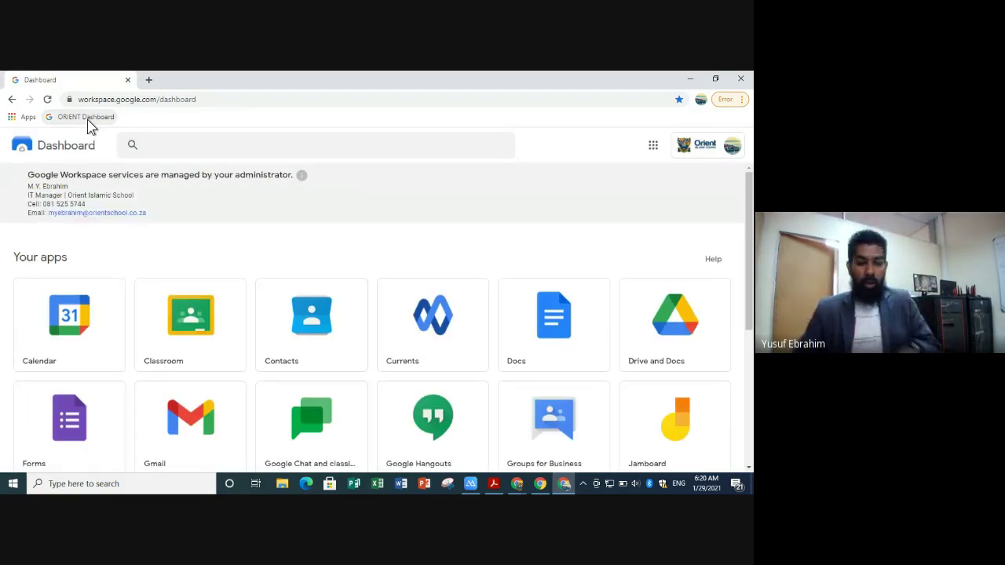
scroll(435, 211, down, 1)
scroll(435, 211, up, 1)
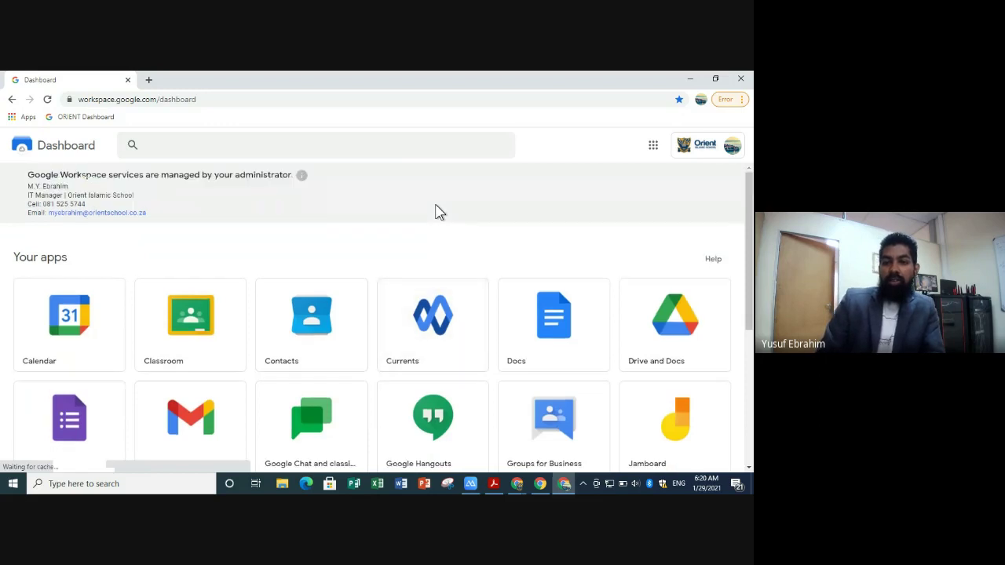
click(499, 483)
- Go back a page in the guide PDF, then minimise the windows to reveal the desktop shortcuts
key(Page_Up)
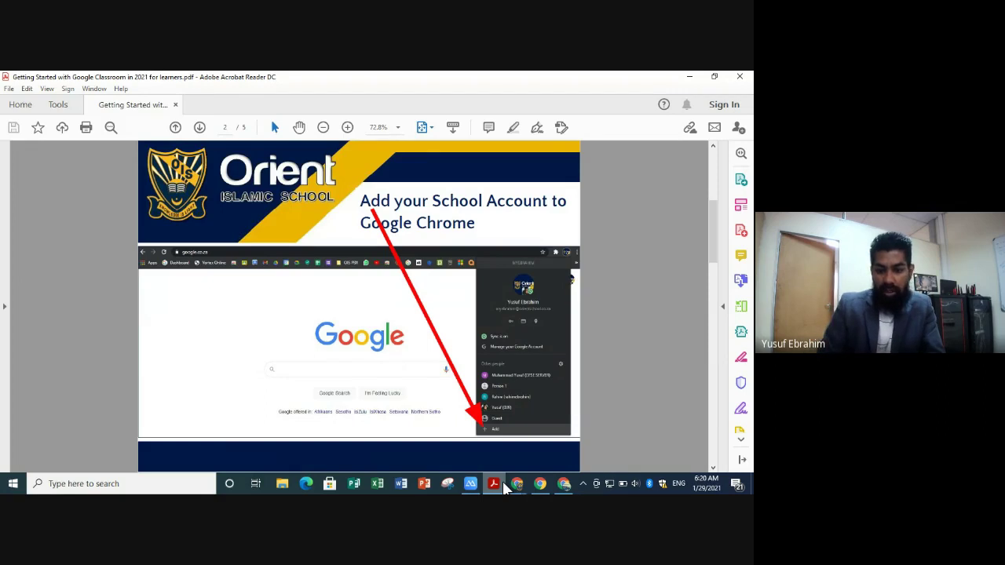
click(690, 76)
click(690, 77)
click(514, 211)
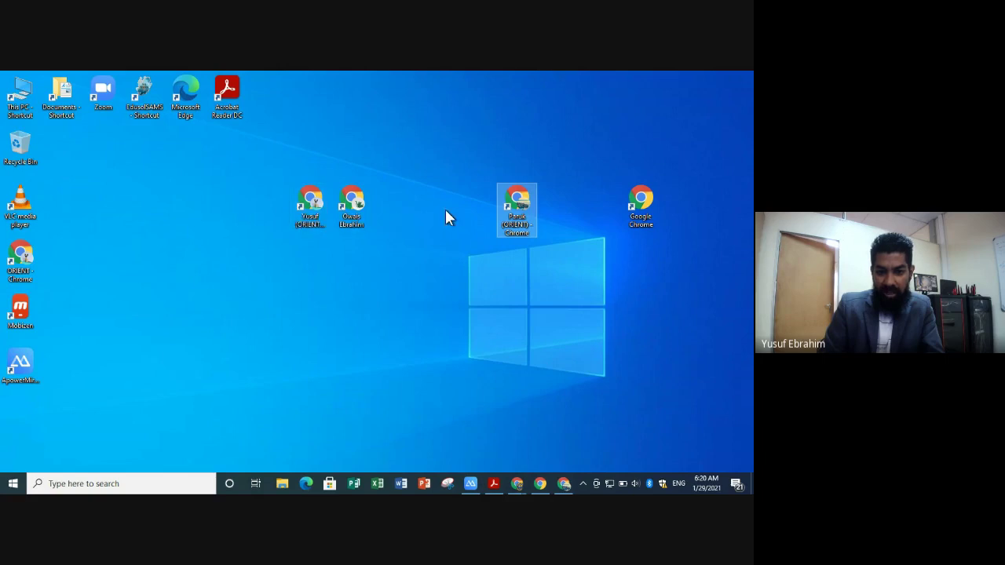
- Restore Chrome and load the Workspace Dashboard from the ORIENT Dashboard bookmark
click(559, 482)
click(86, 123)
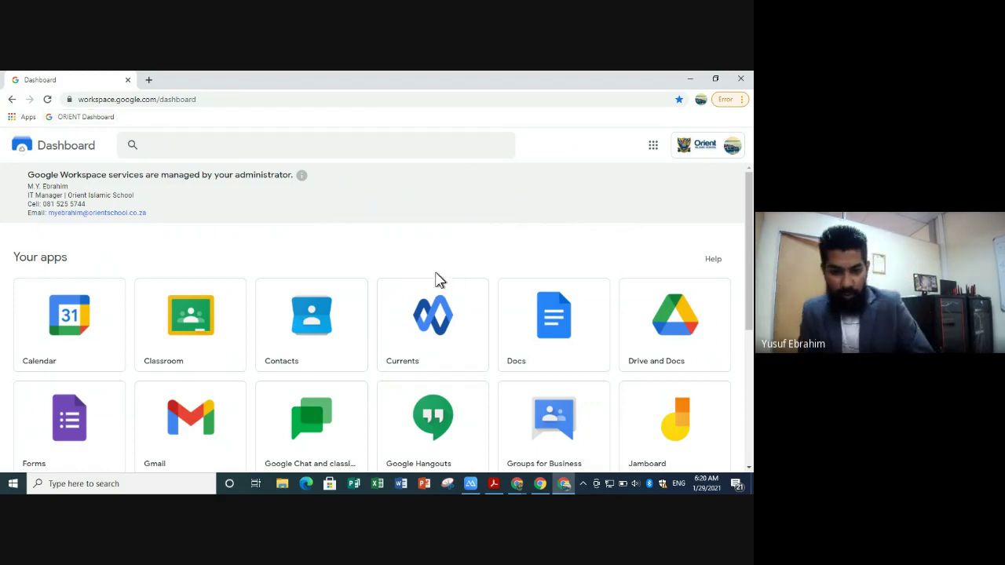
scroll(437, 280, down, 5)
scroll(437, 281, up, 6)
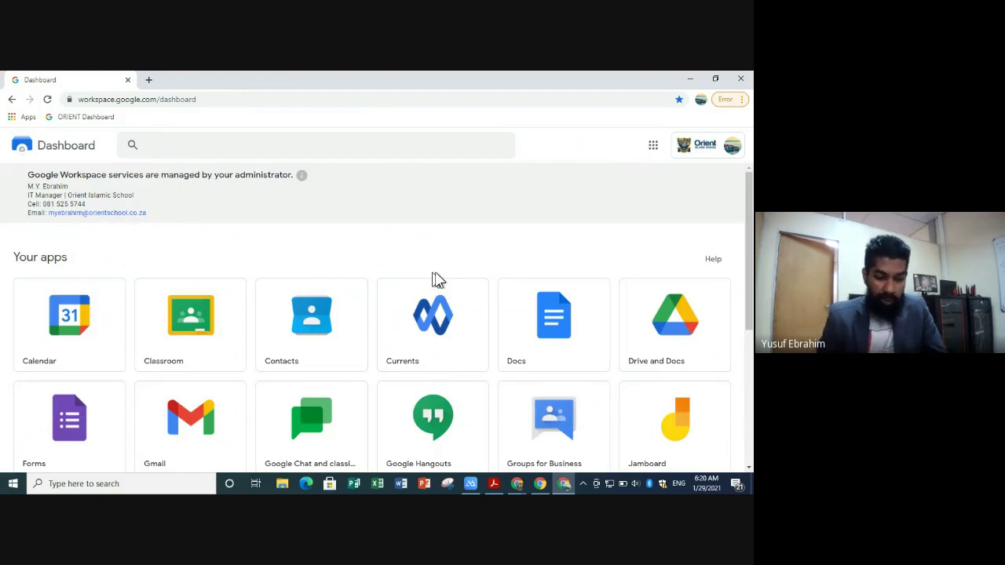
- Open Google Classroom and Gmail in new tabs, ending on the Classroom classes page
click(204, 322)
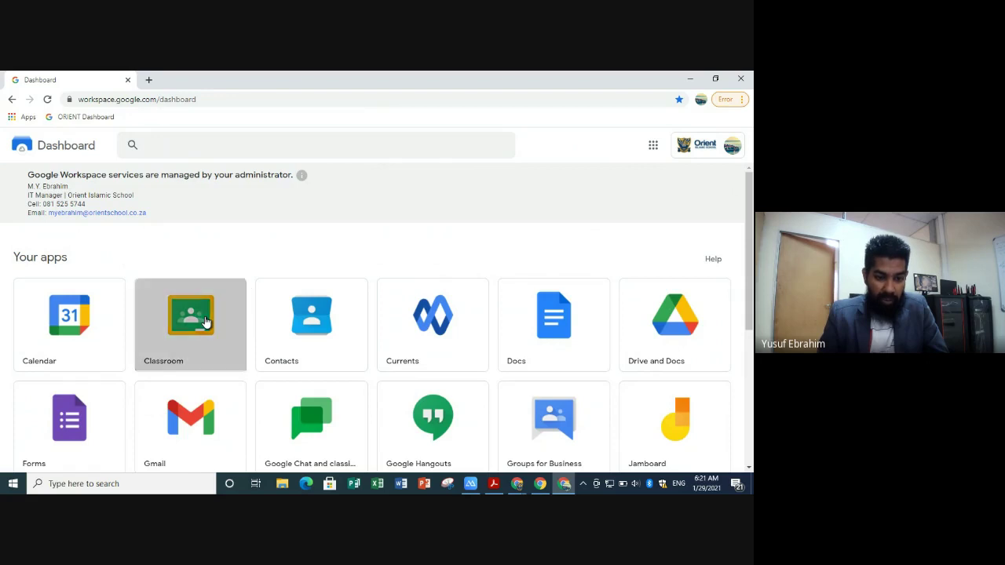
click(70, 79)
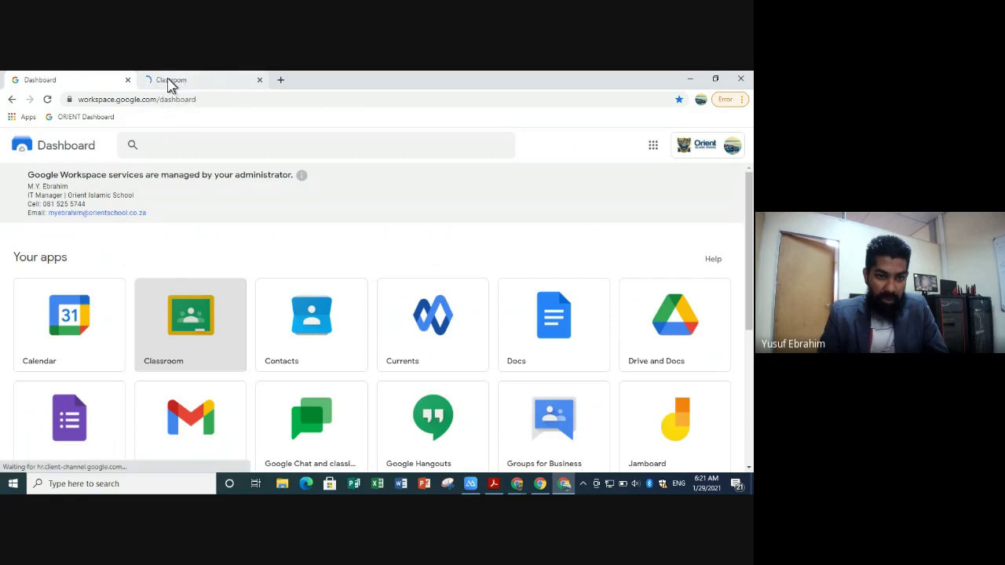
click(171, 80)
click(79, 81)
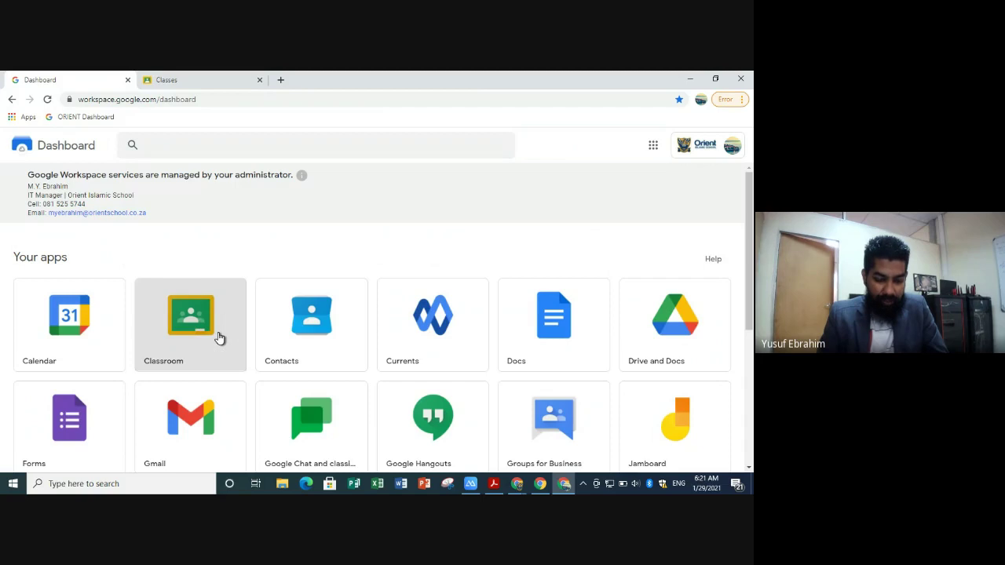
click(196, 426)
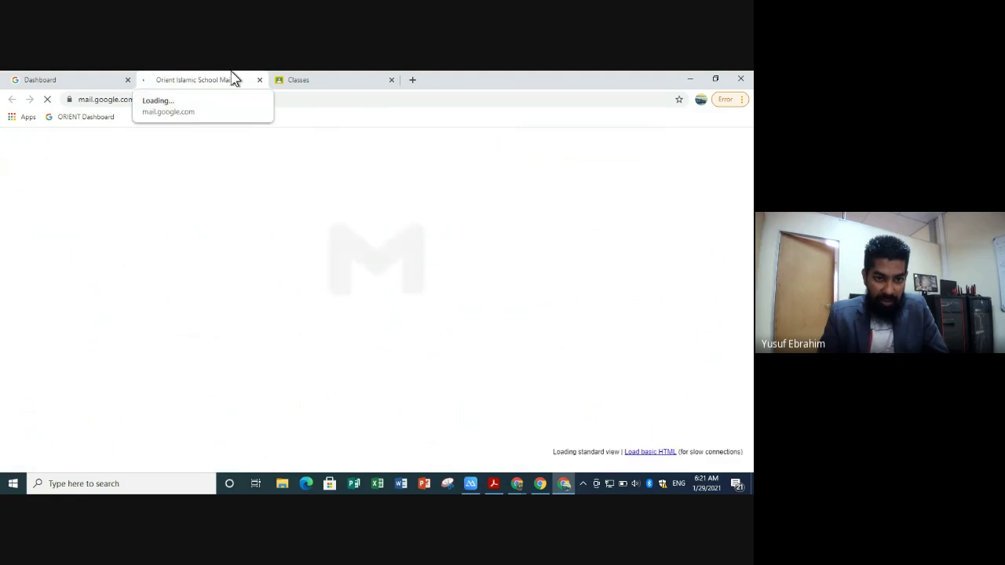
click(304, 80)
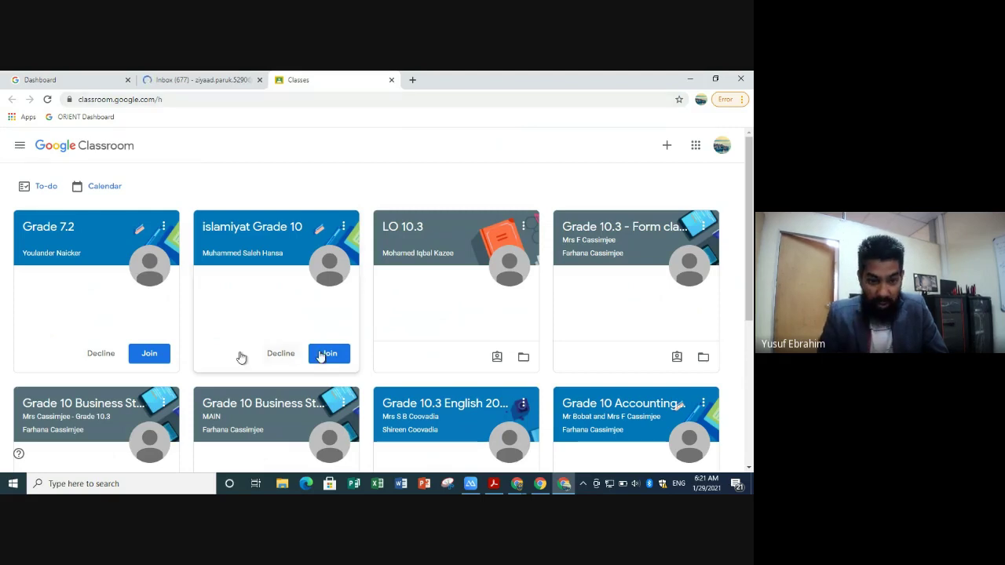
- Browse the pending class invitation cards in Google Classroom
scroll(339, 345, down, 2)
scroll(339, 346, up, 2)
click(262, 246)
click(492, 306)
click(631, 292)
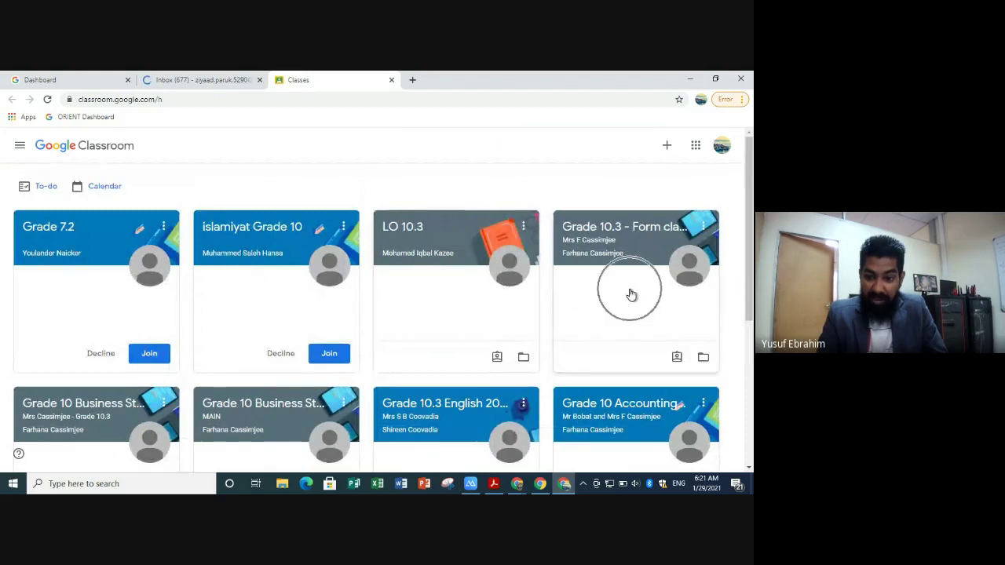
scroll(630, 291, down, 3)
click(603, 269)
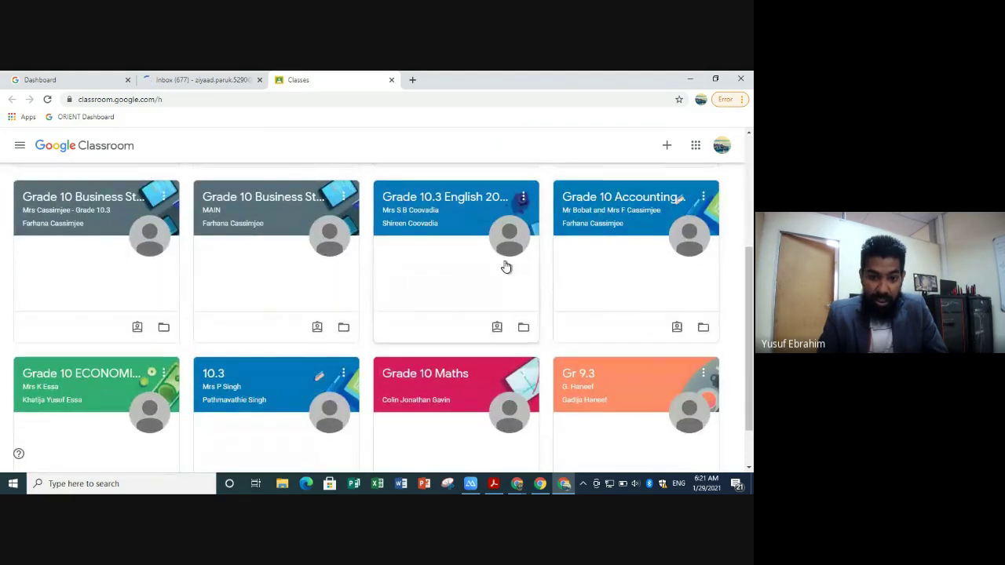
click(325, 250)
- Accept the invitation to join the islamiyat Grade 10 class
scroll(324, 251, down, 1)
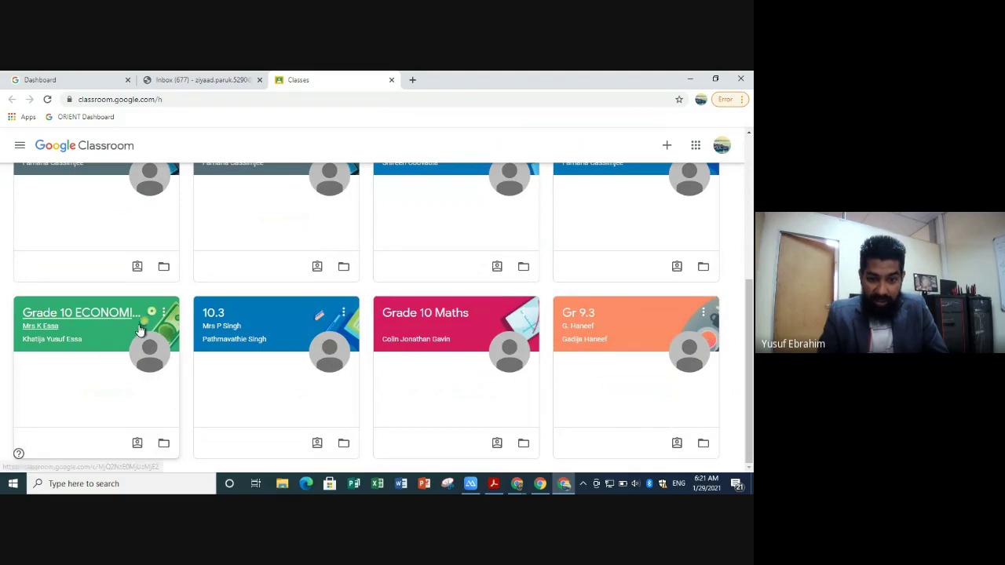
scroll(139, 232, up, 2)
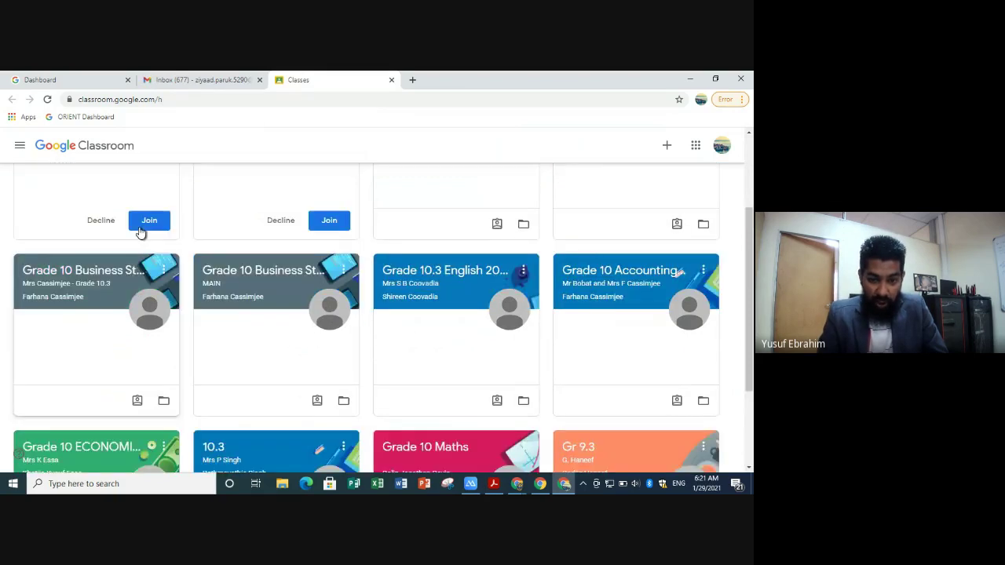
scroll(140, 231, up, 2)
click(251, 309)
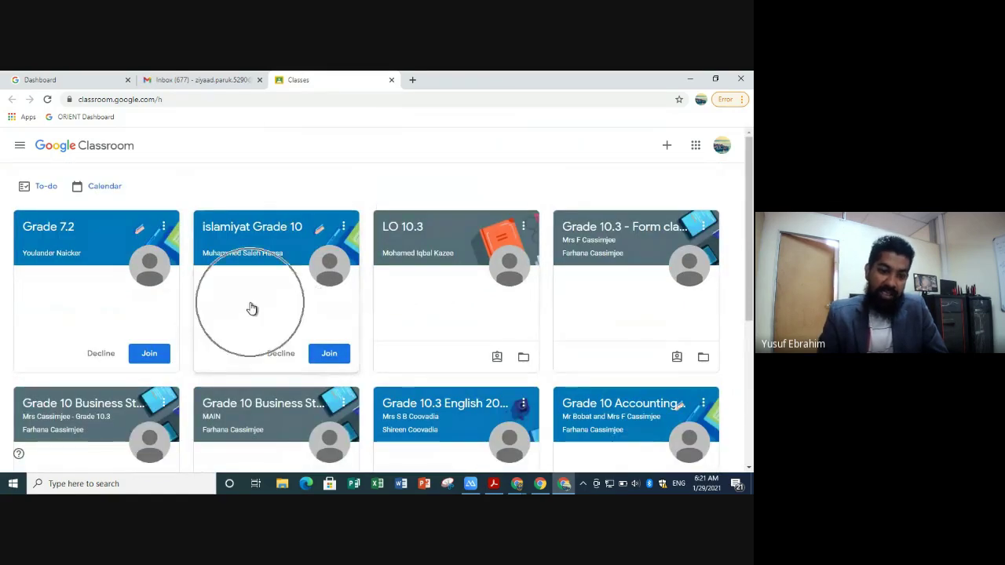
click(164, 308)
click(254, 310)
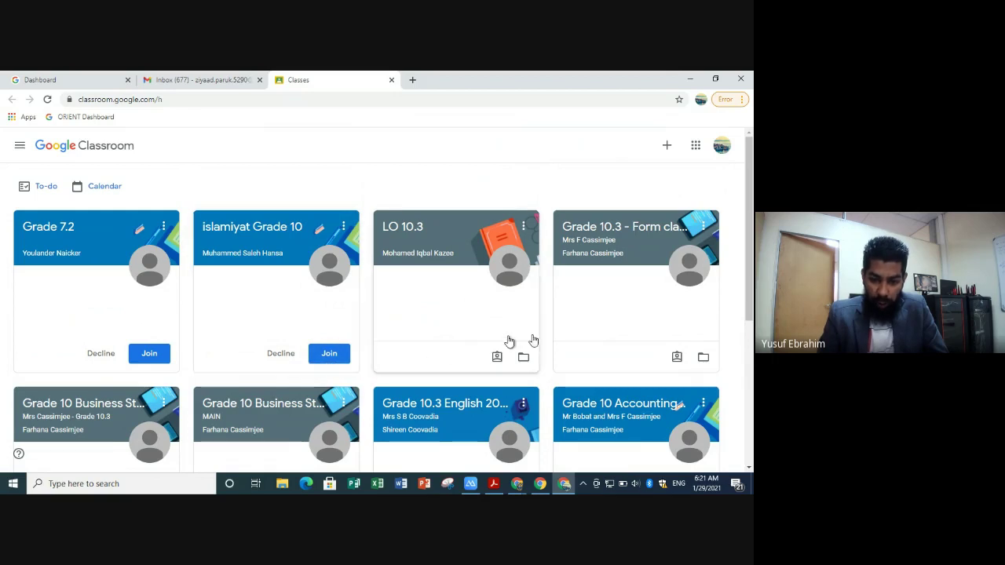
click(330, 355)
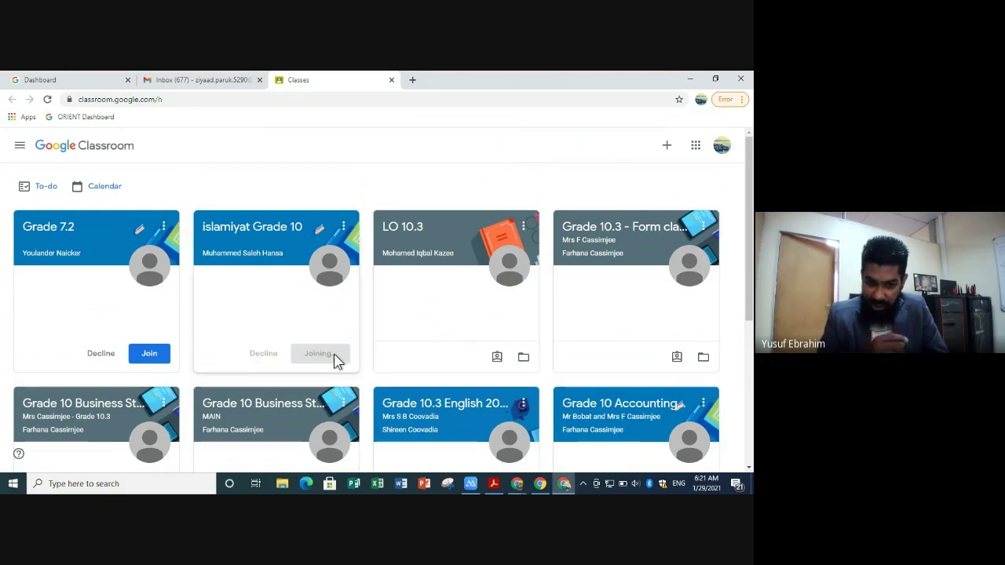
- Open the islamiyat Grade 10 class stream, then return to the Classes list
click(334, 359)
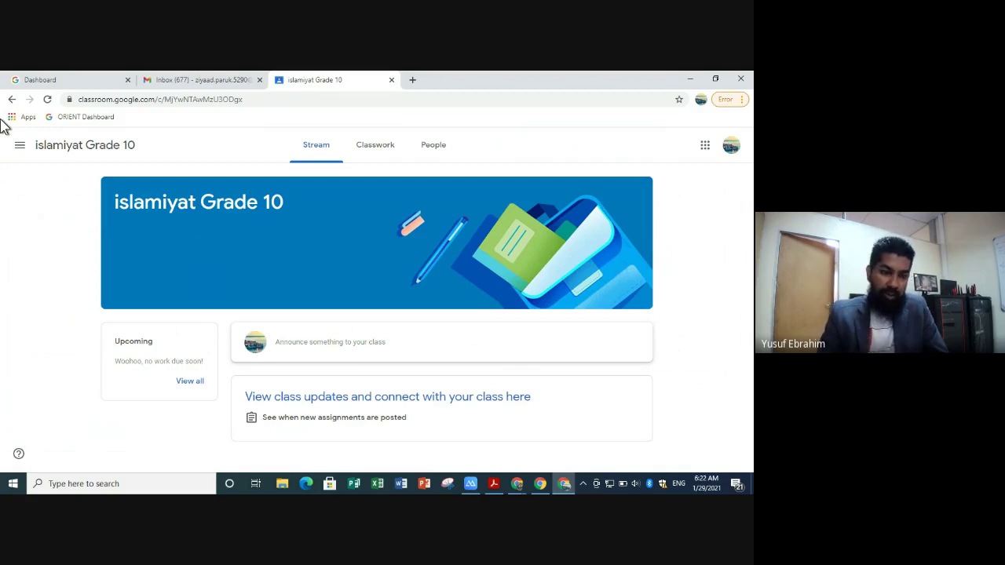
click(19, 146)
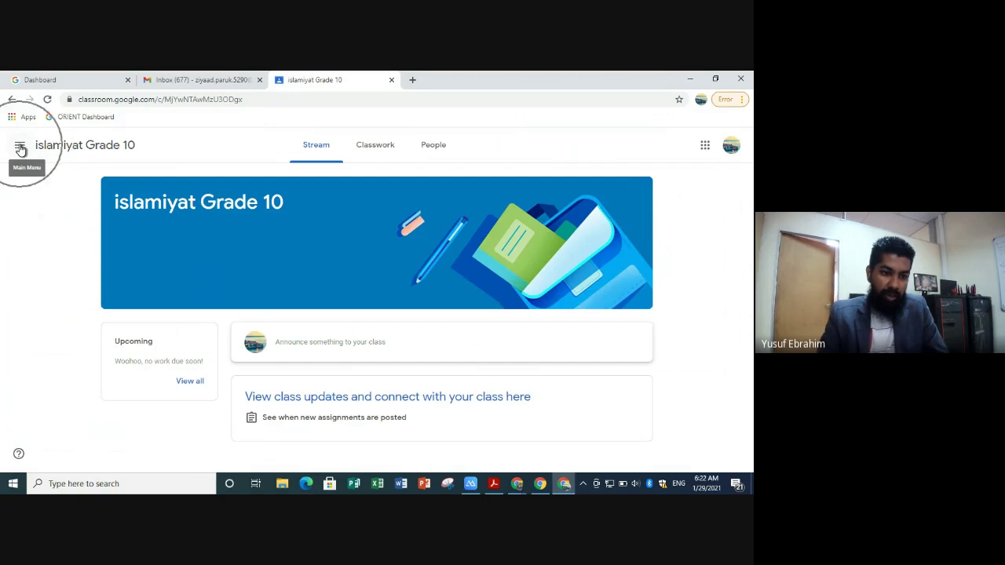
click(21, 148)
click(64, 156)
scroll(663, 363, down, 3)
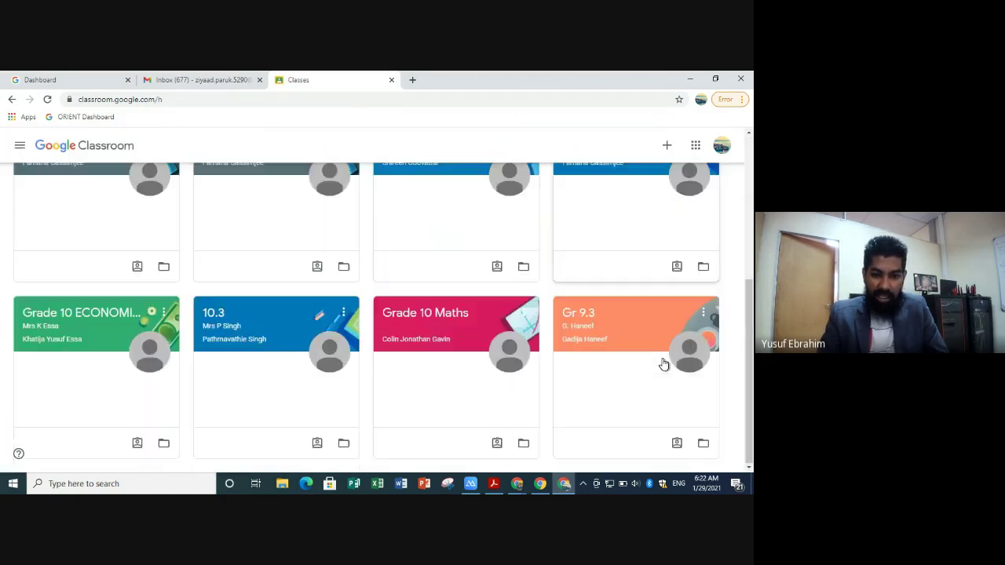
scroll(664, 362, up, 5)
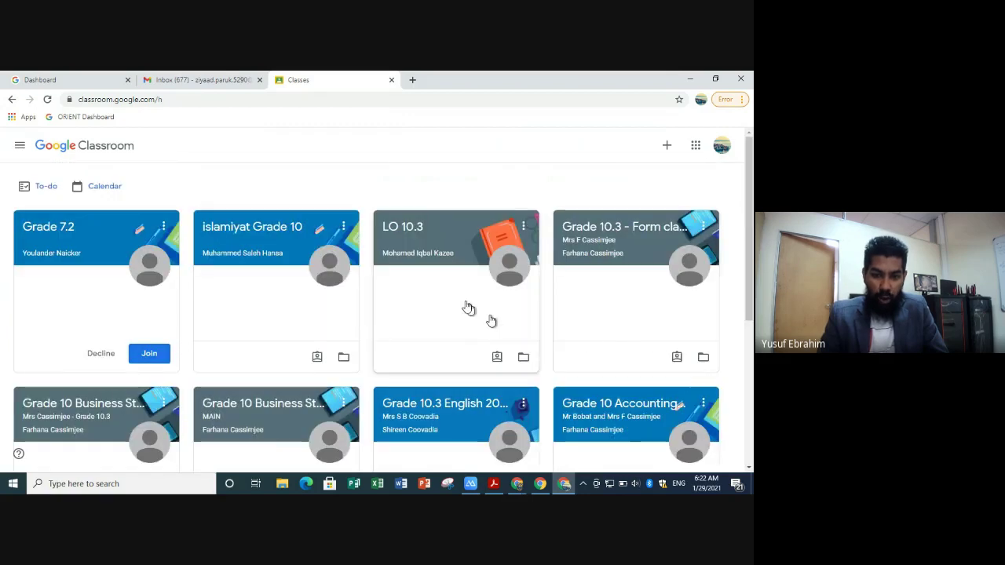
- Visit the LO 10.3 and Gr 9.3 class streams, returning to Classes after each
click(424, 265)
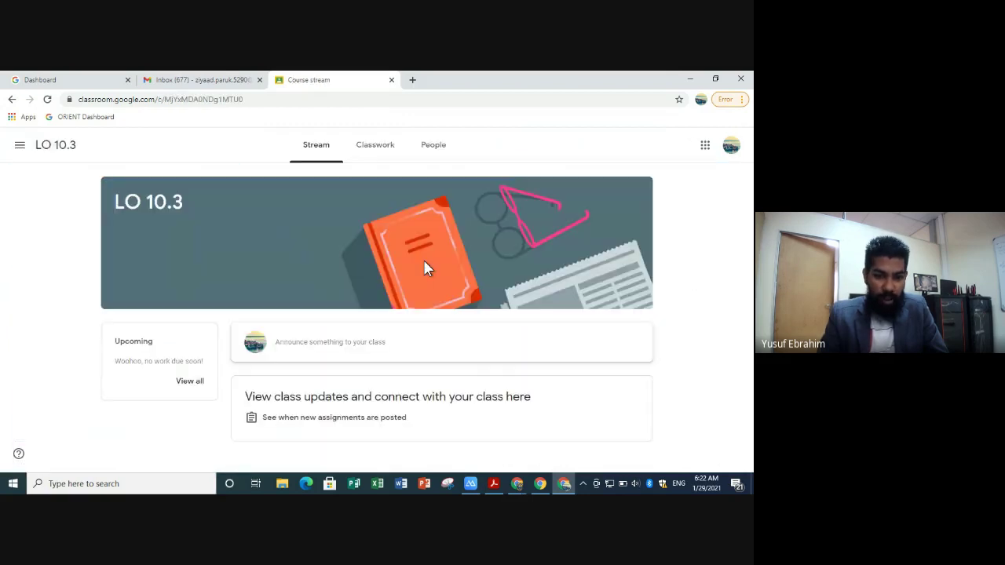
click(18, 147)
click(49, 160)
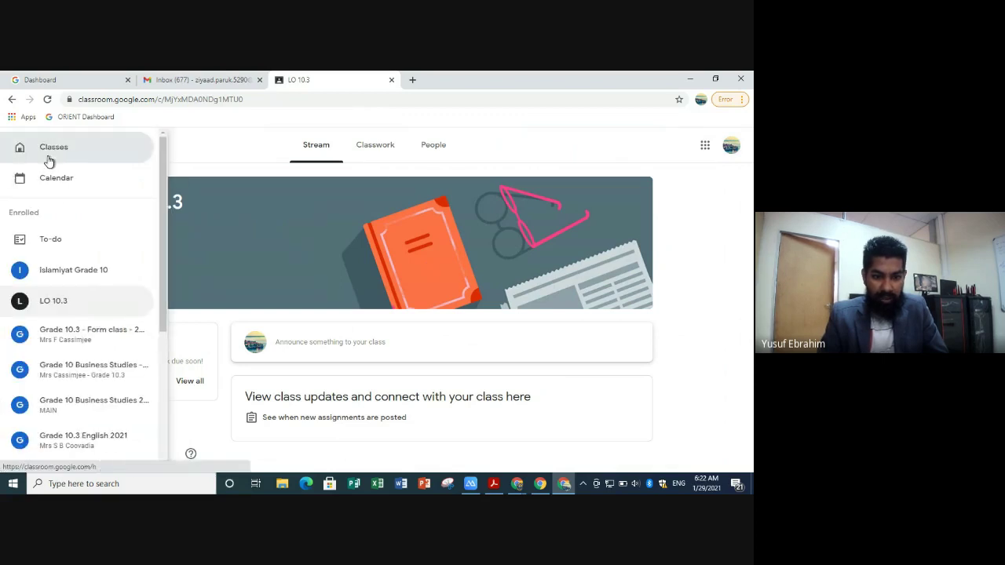
scroll(302, 206, down, 5)
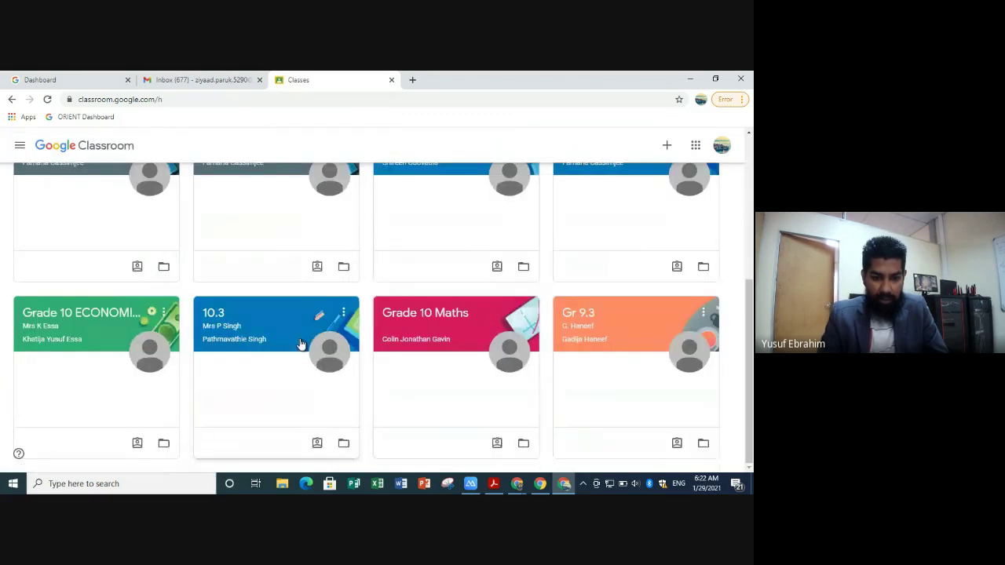
click(576, 322)
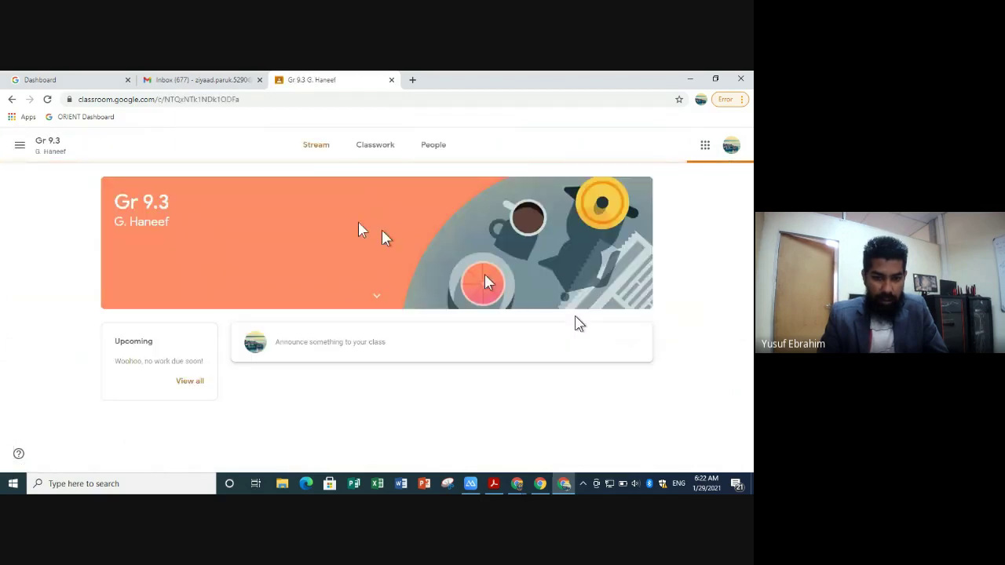
click(21, 144)
click(45, 164)
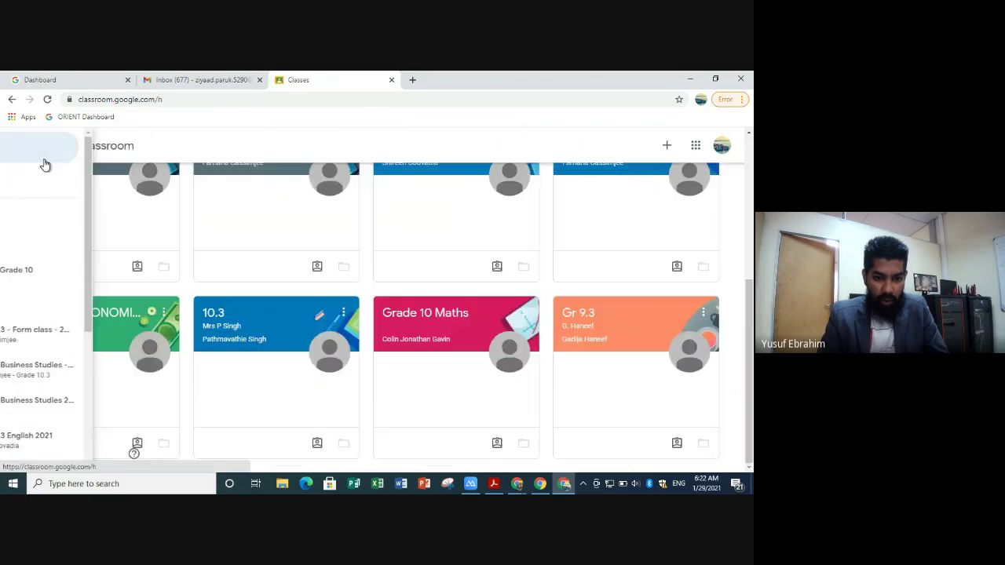
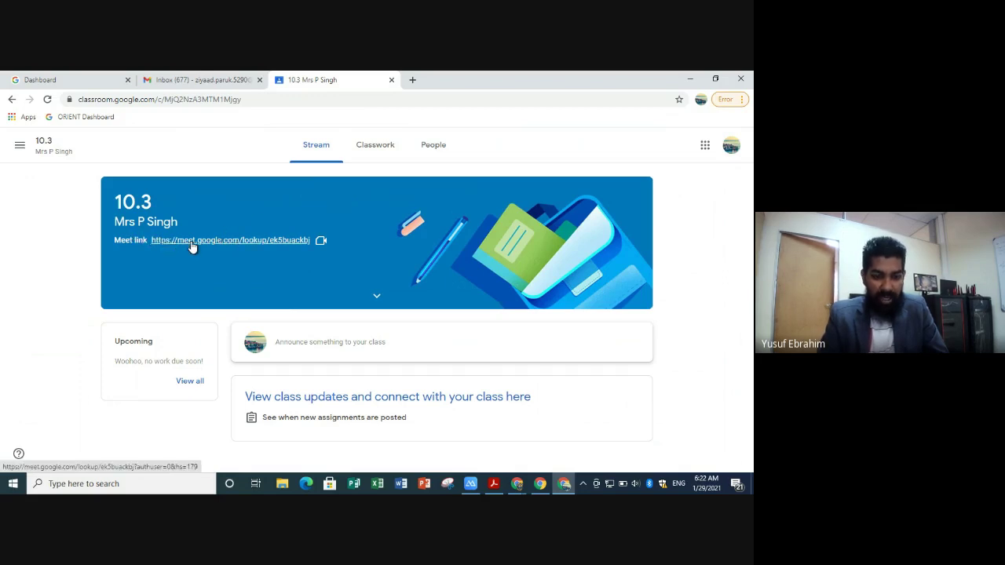
- Open the 10.3 class Meet link in a new tab, then close the Meet error tab
click(191, 245)
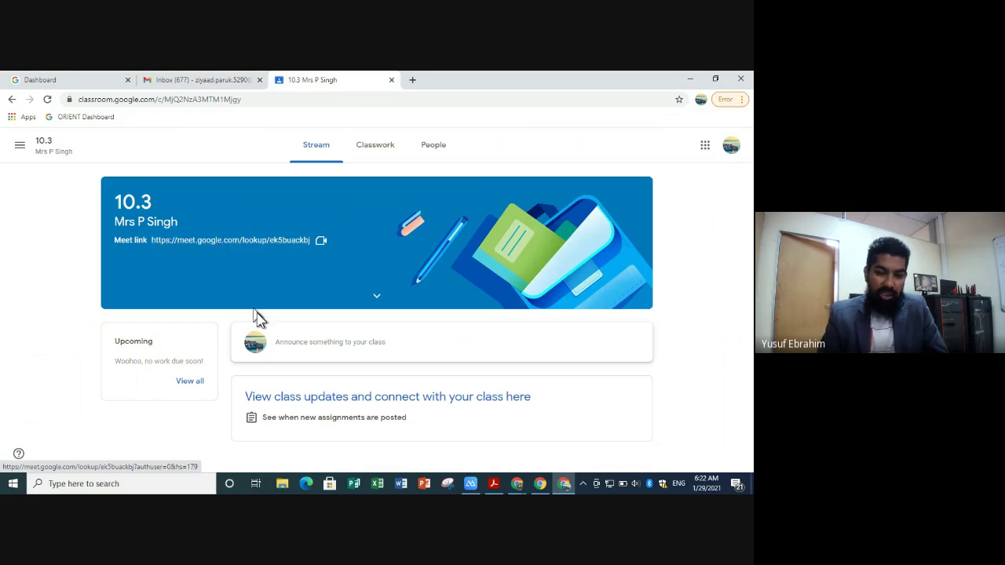
click(208, 244)
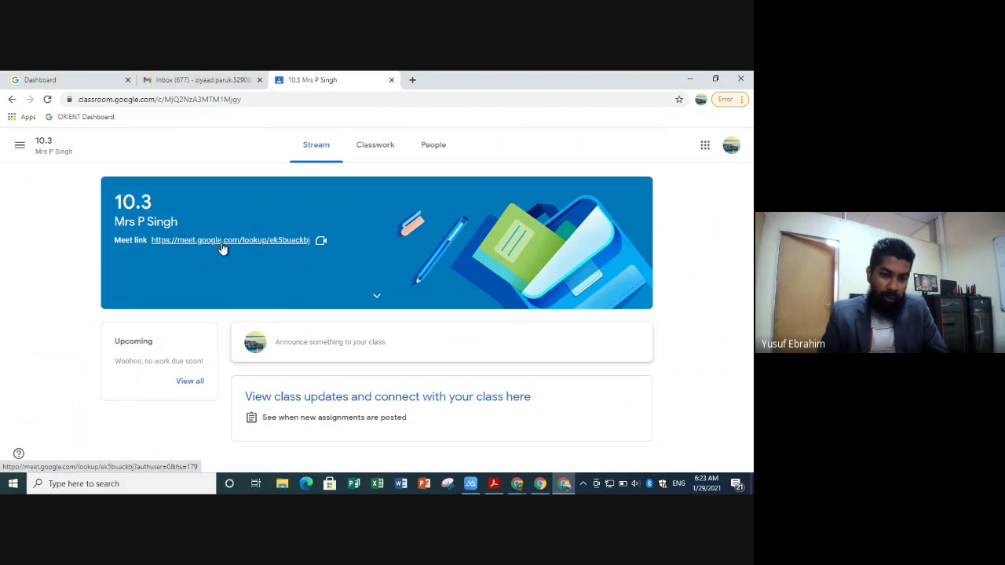
click(194, 242)
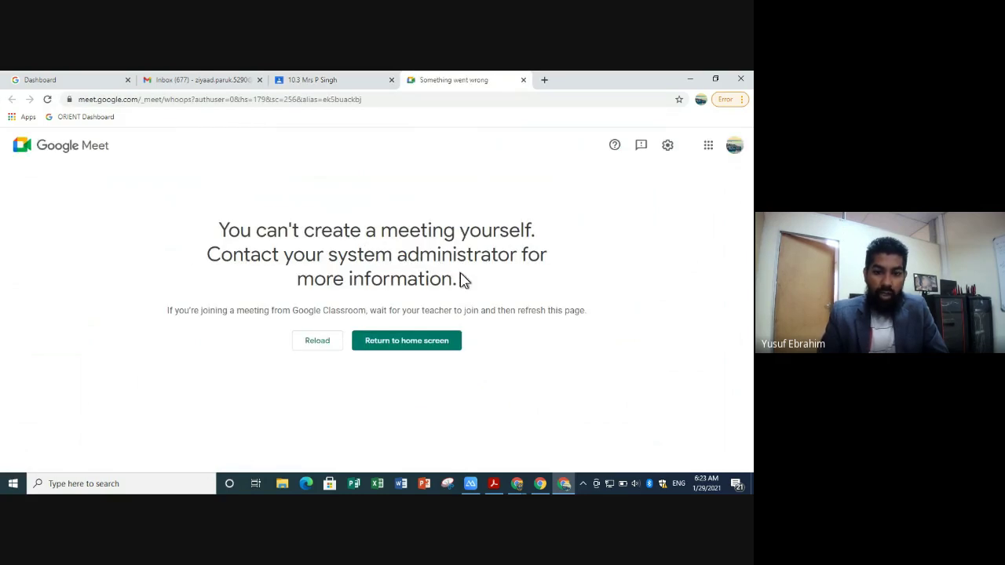
click(320, 78)
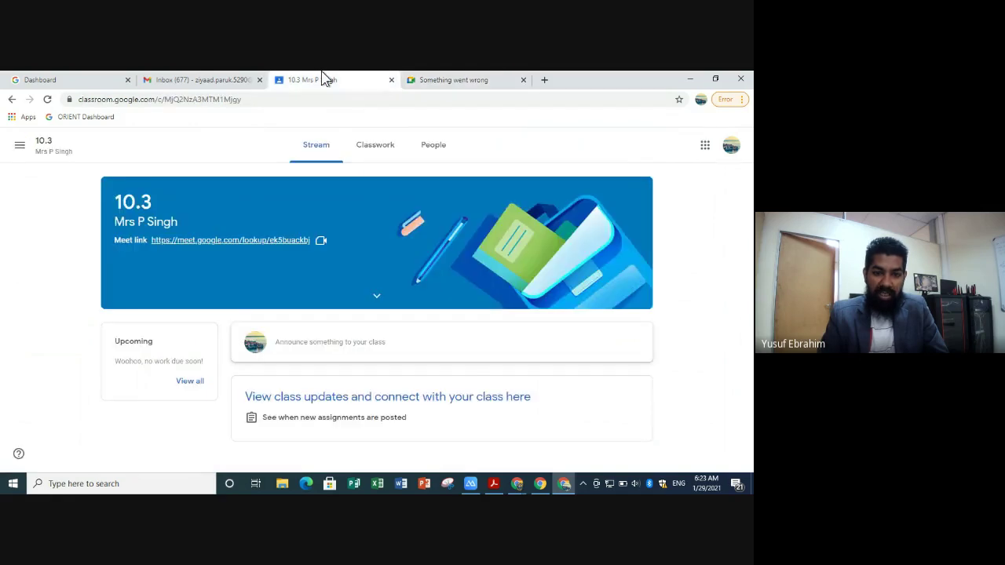
click(456, 79)
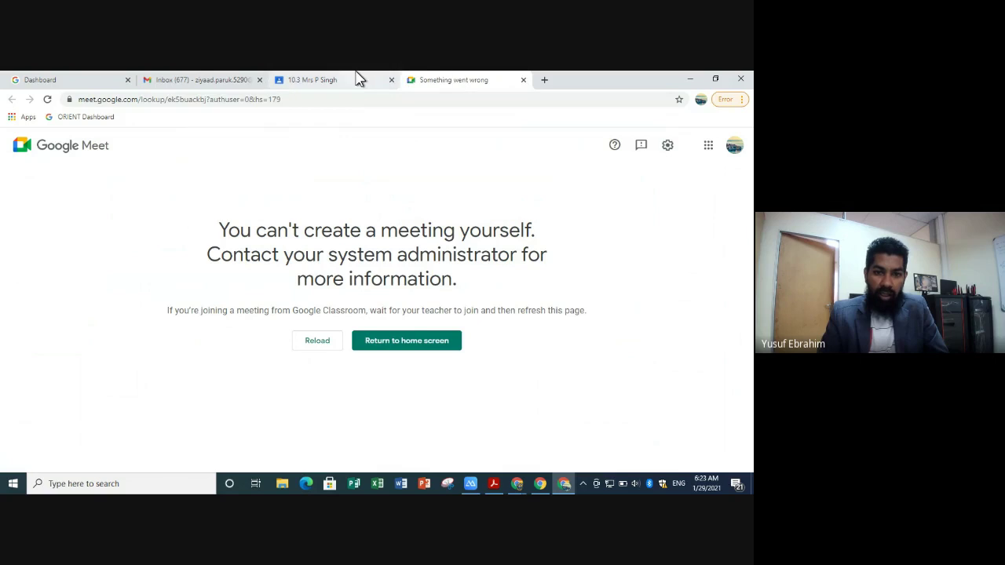
click(359, 79)
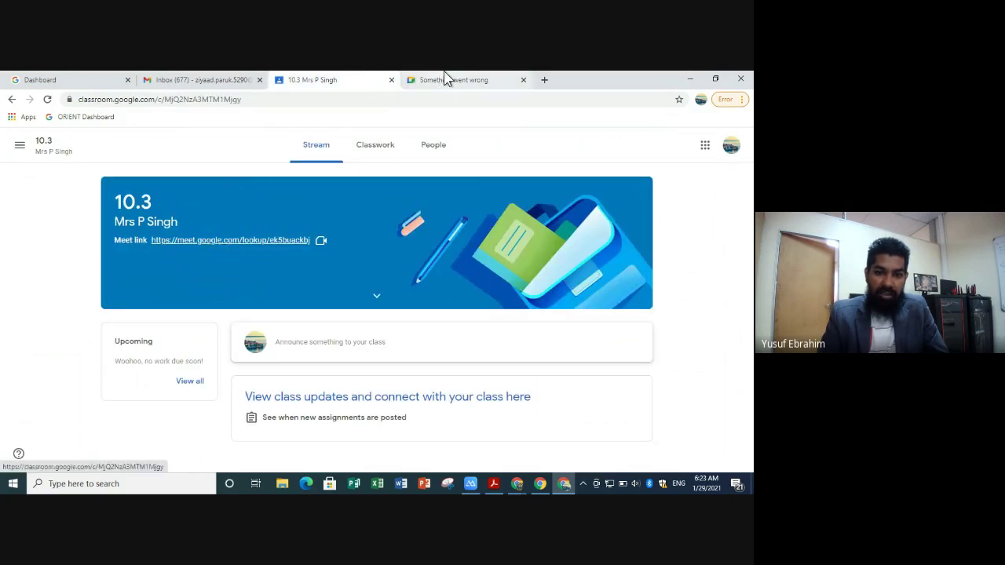
click(444, 79)
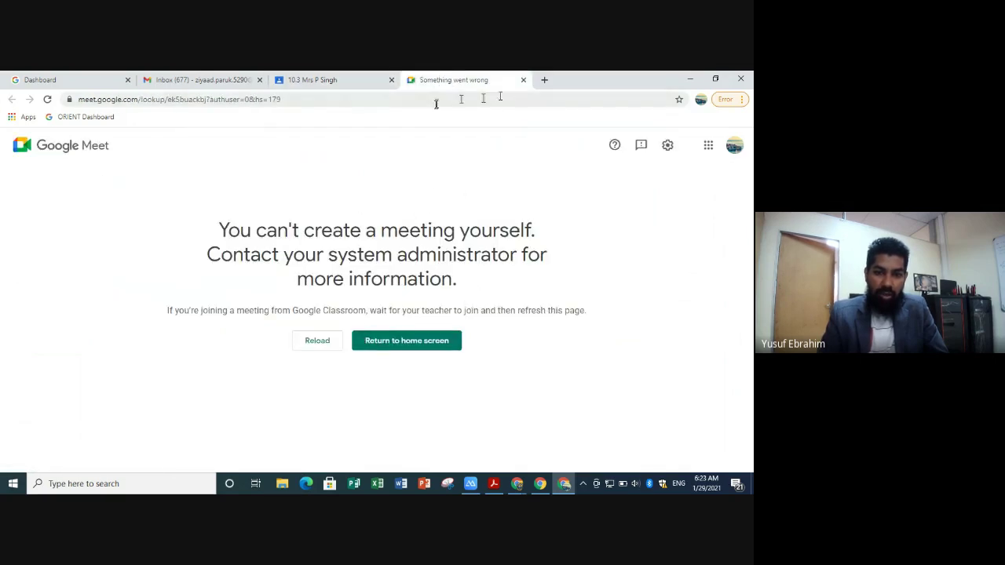
click(523, 80)
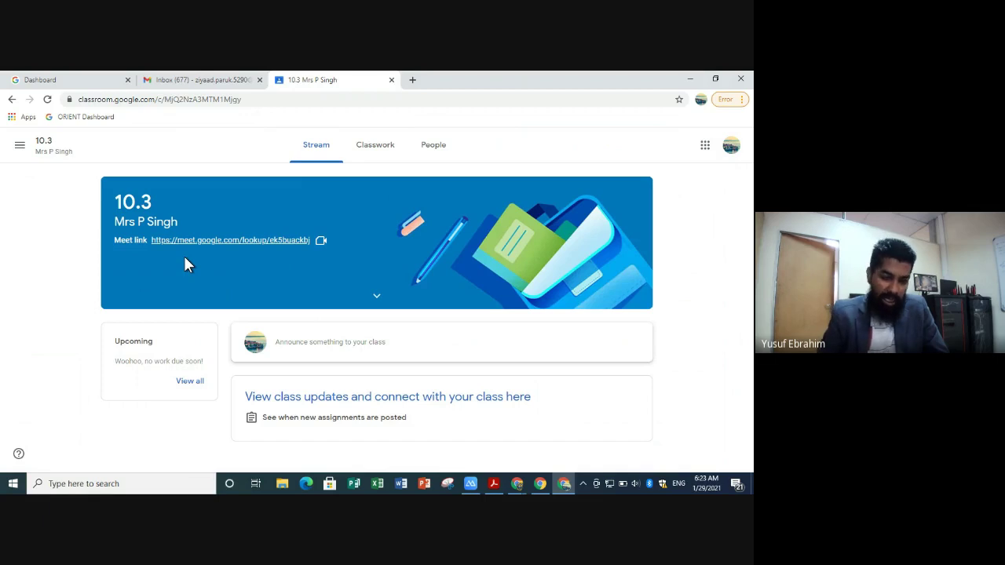
- Return to the Classes overview and minimize Chrome to show the desktop
click(19, 146)
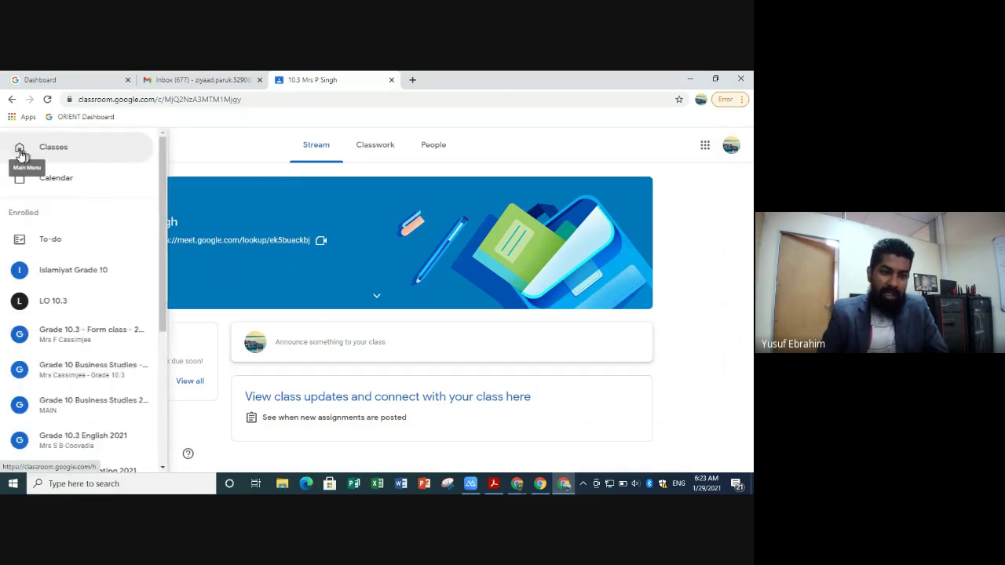
click(52, 154)
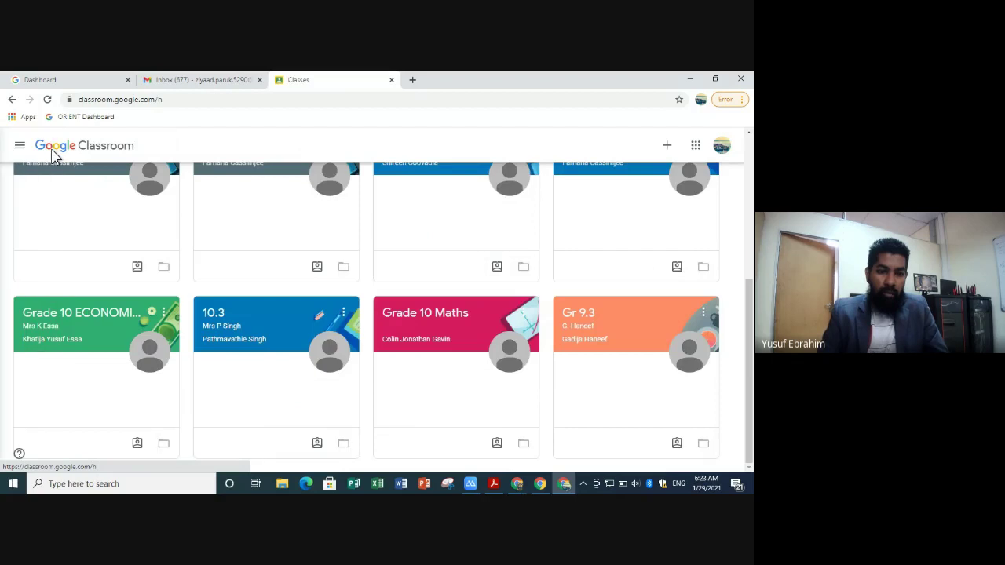
scroll(515, 298, up, 4)
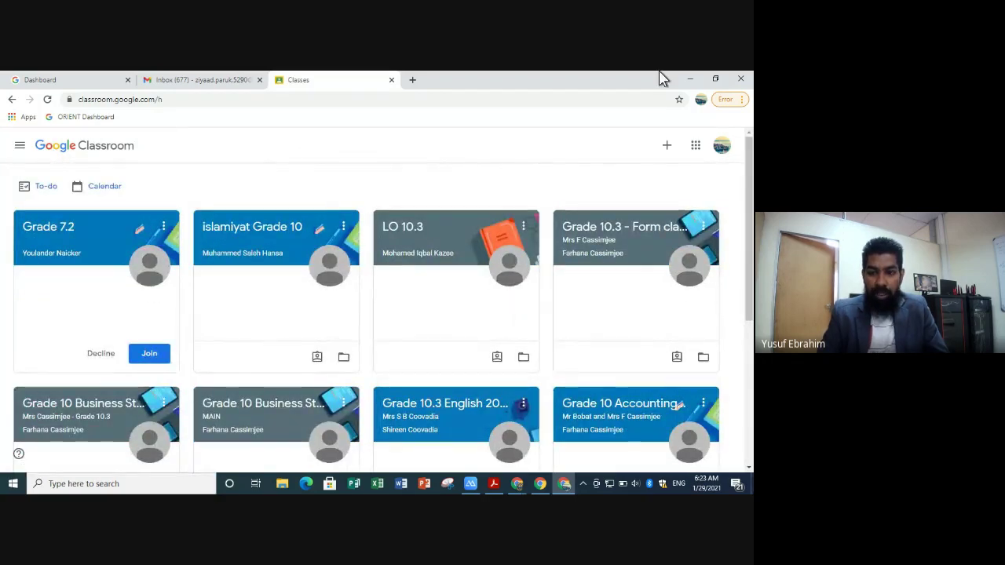
click(694, 79)
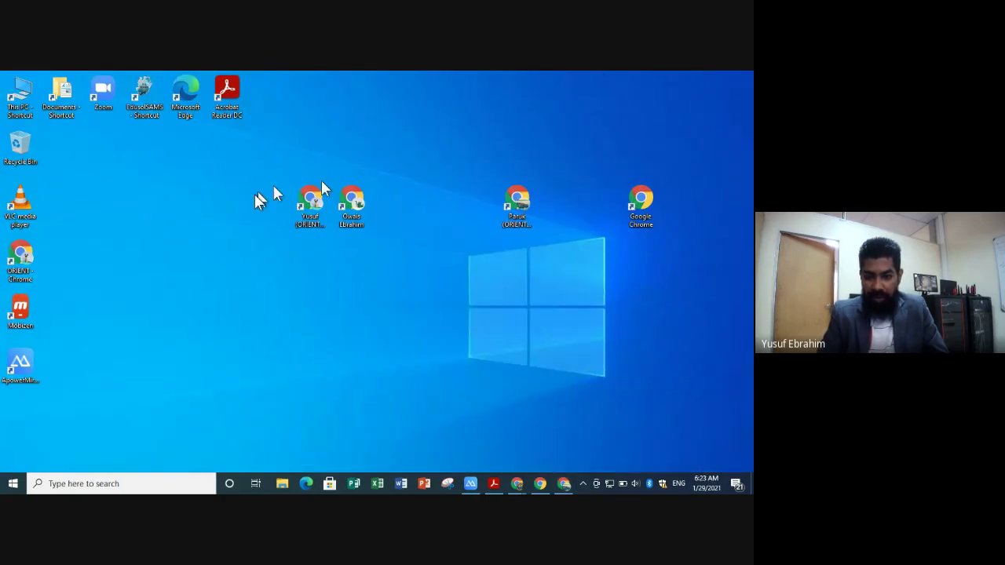
click(516, 203)
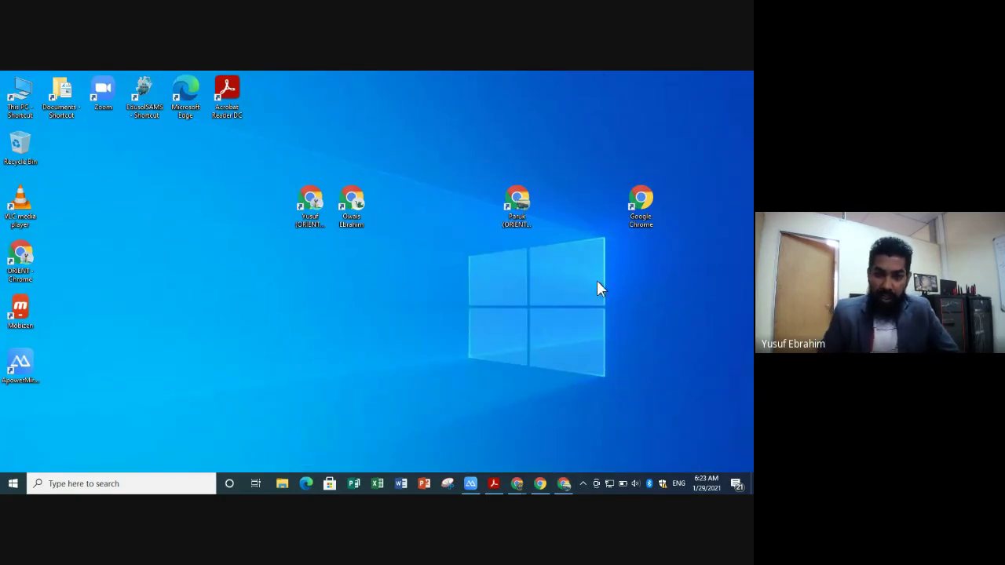
click(597, 282)
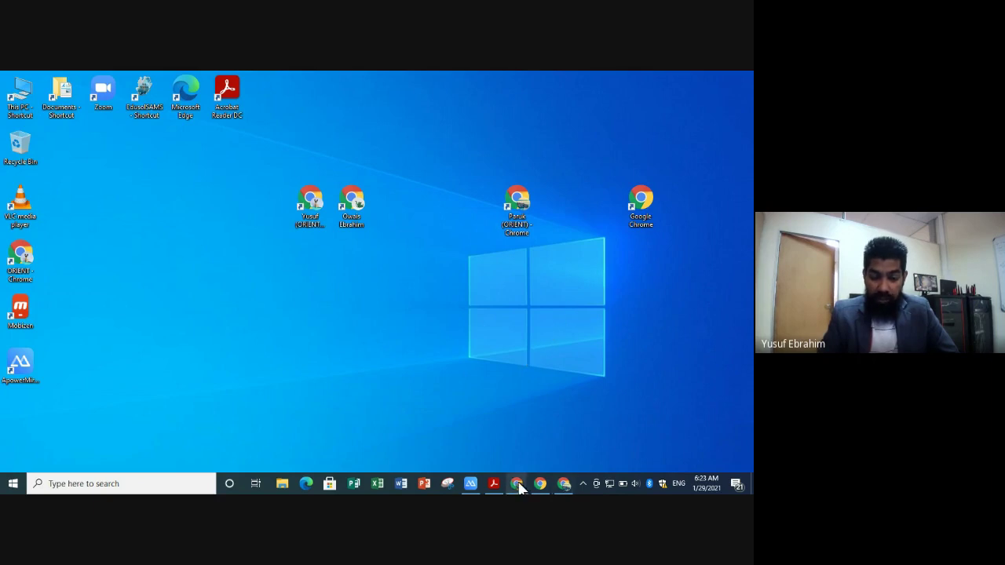
mouse_move(516, 483)
click(483, 454)
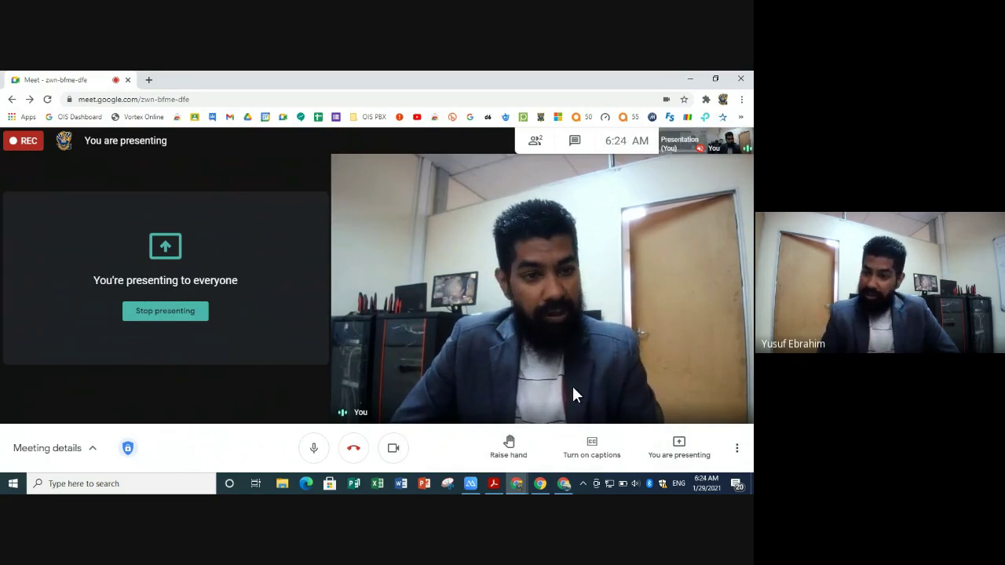
click(688, 85)
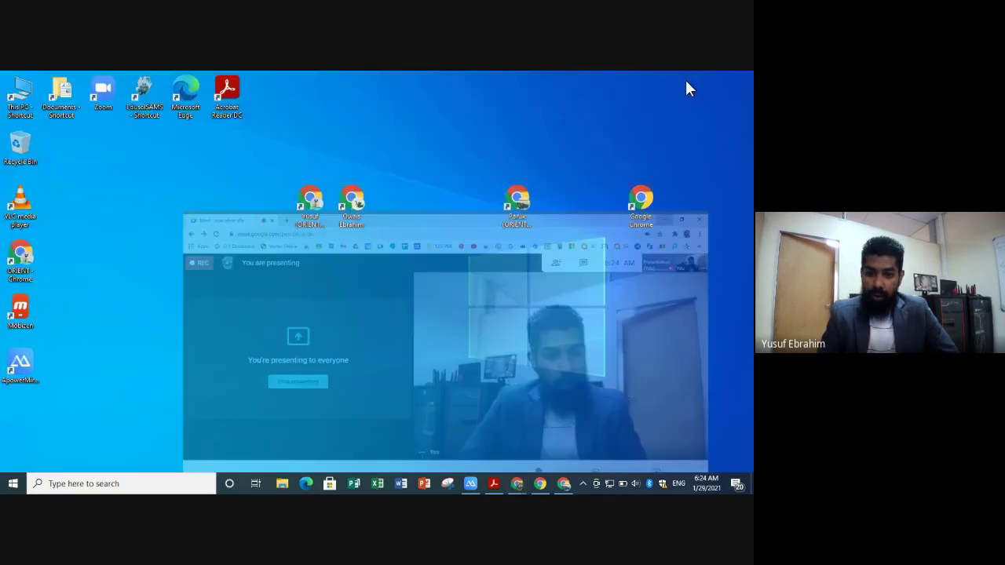
right_click(557, 190)
click(579, 222)
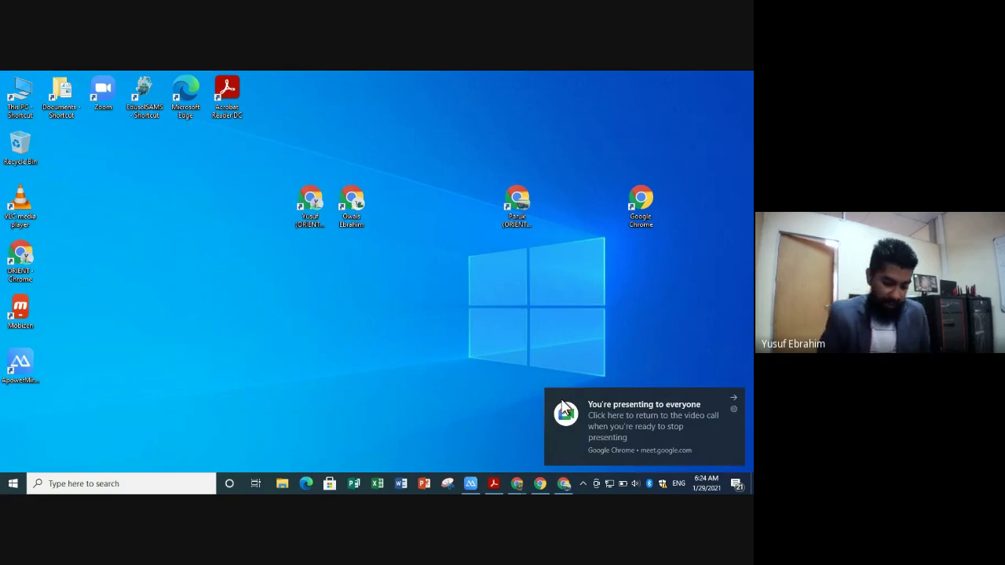
- Restore the ApowerMirror phone window and open the phone's Settings
click(472, 484)
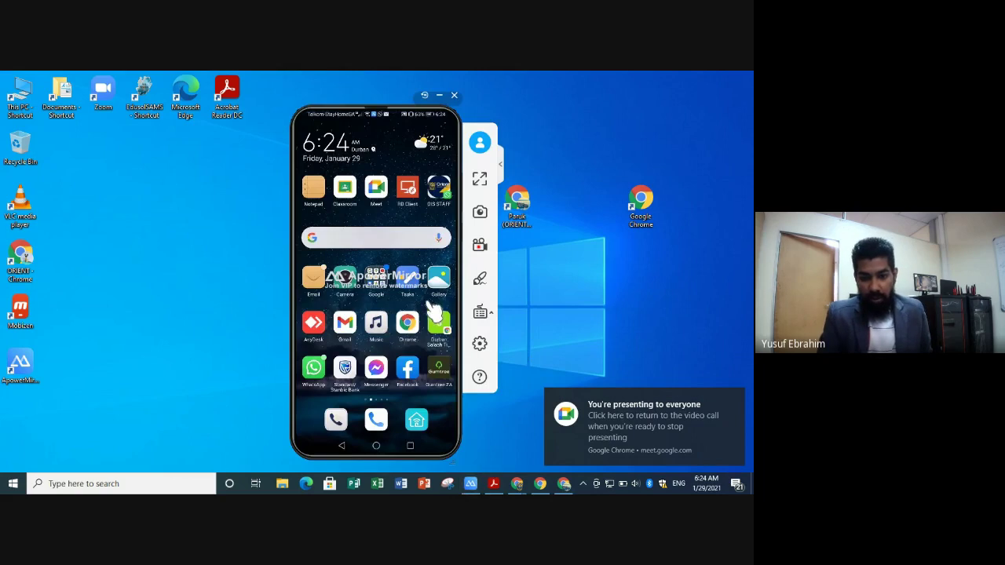
scroll(391, 369, down, 2)
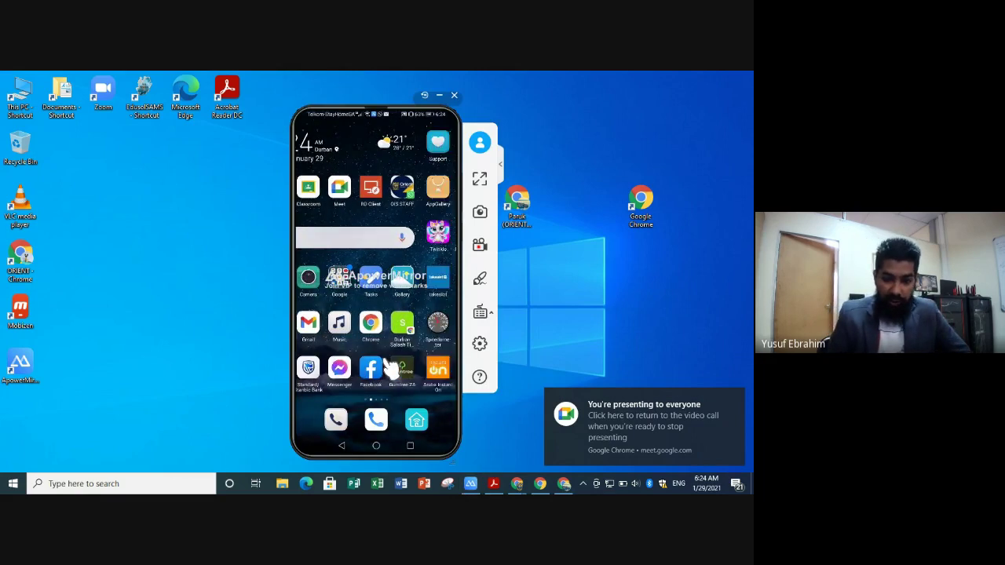
scroll(391, 369, up, 2)
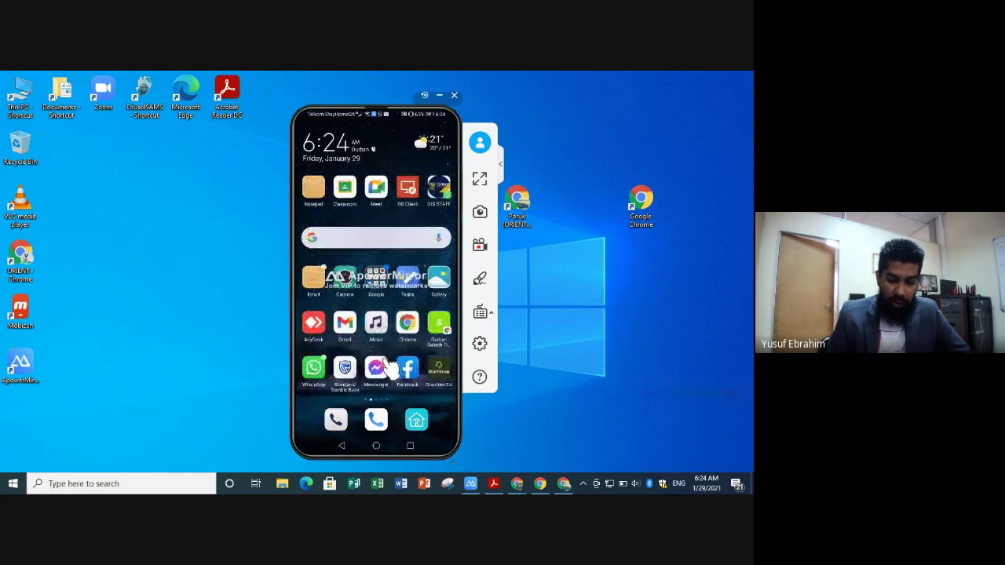
scroll(391, 369, up, 2)
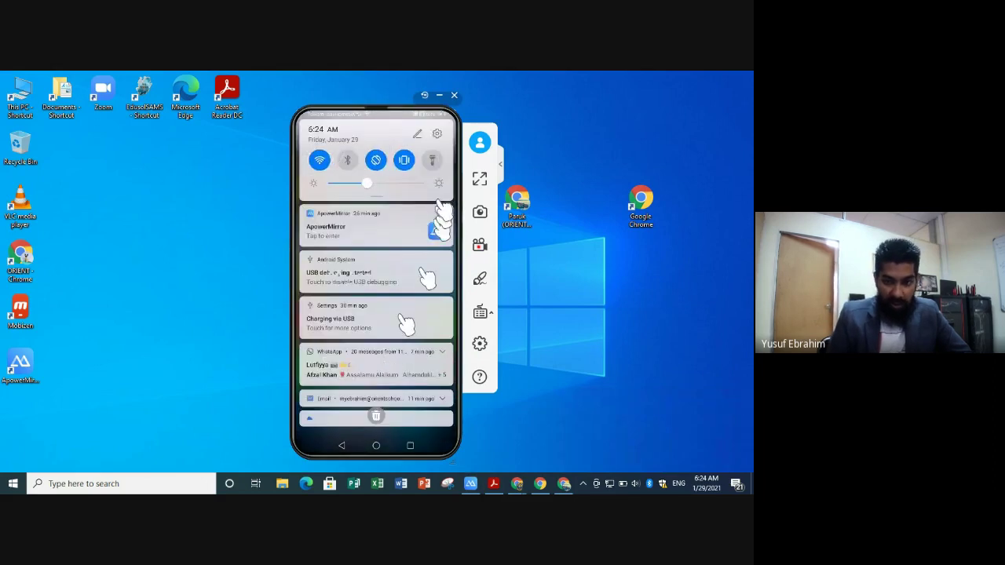
click(438, 136)
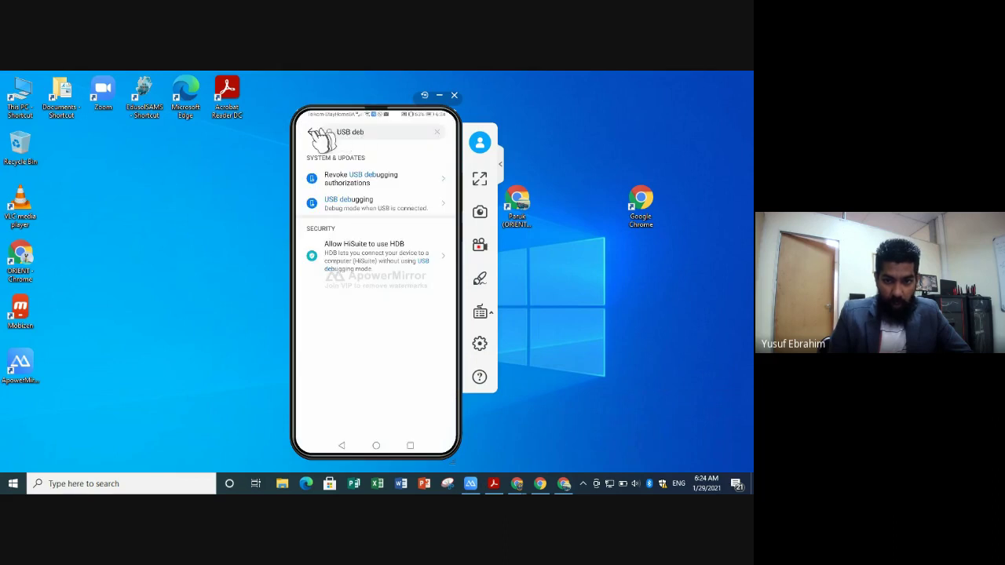
- Return to the main Settings list and scroll to the Google account entry
click(313, 134)
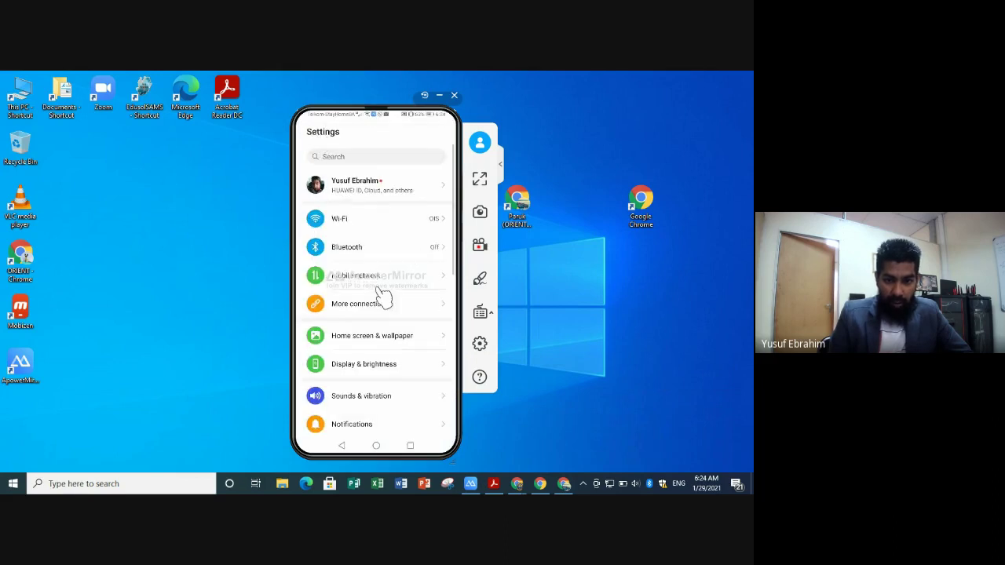
scroll(382, 296, down, 5)
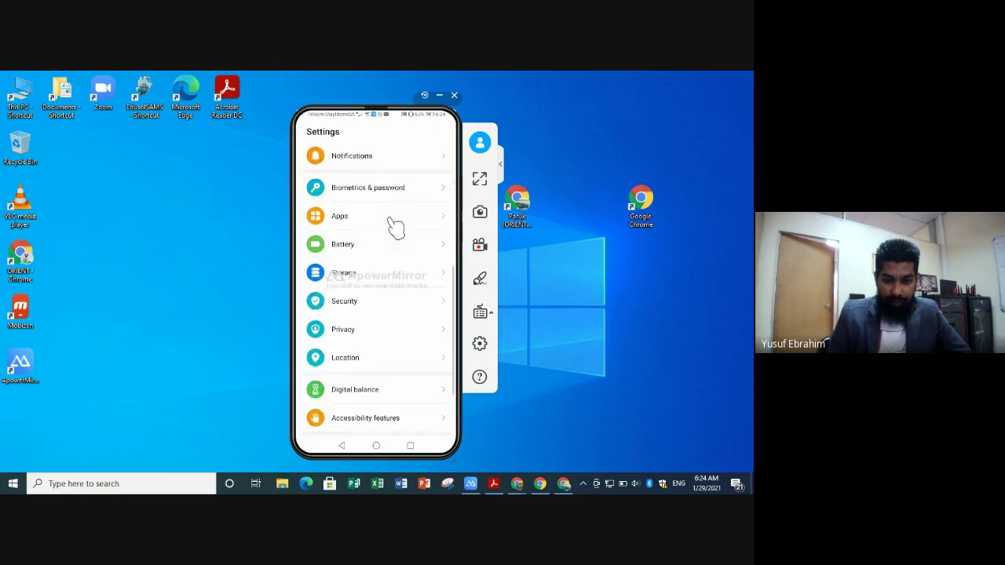
scroll(395, 226, up, 1)
scroll(395, 226, down, 1)
scroll(395, 226, up, 1)
scroll(387, 271, down, 1)
scroll(386, 270, up, 1)
scroll(386, 274, down, 2)
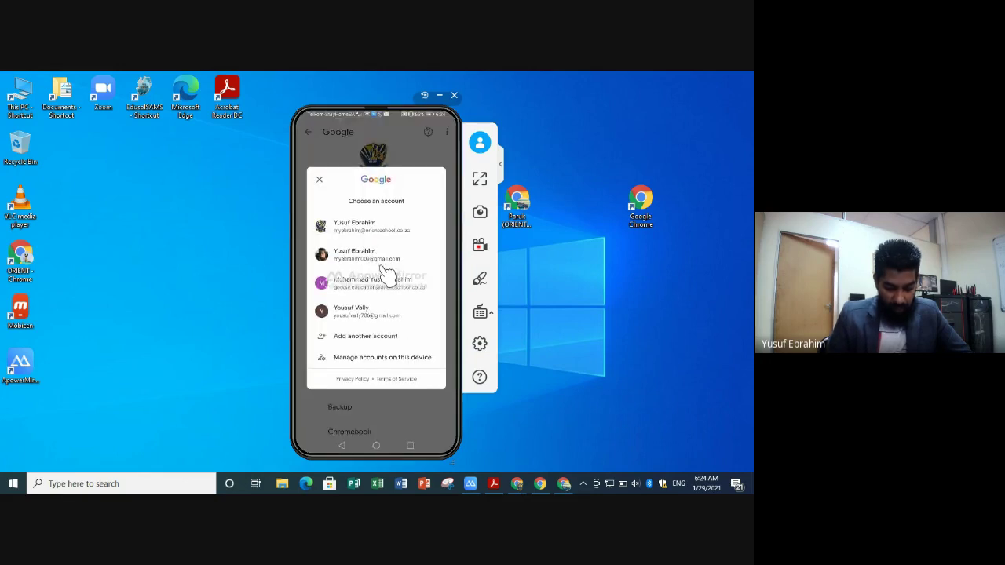
- Start adding another Google account, abandon the sign-in, and pick the school account instead
click(365, 336)
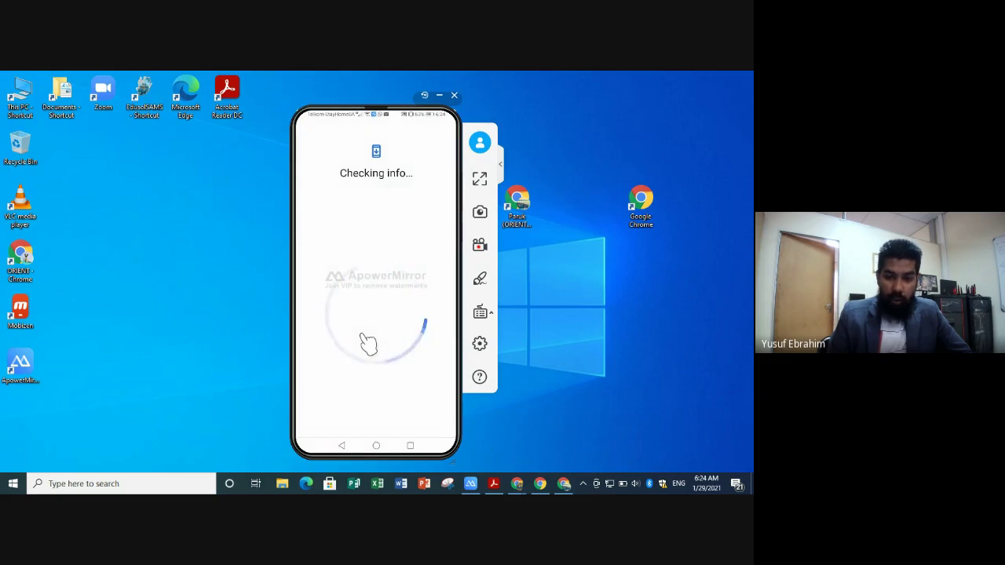
click(386, 225)
click(510, 210)
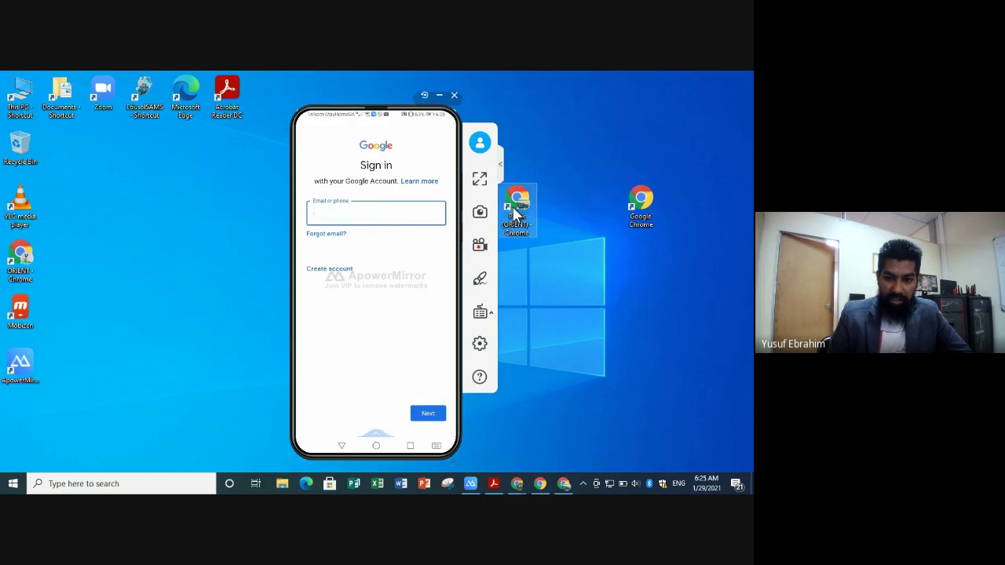
click(392, 212)
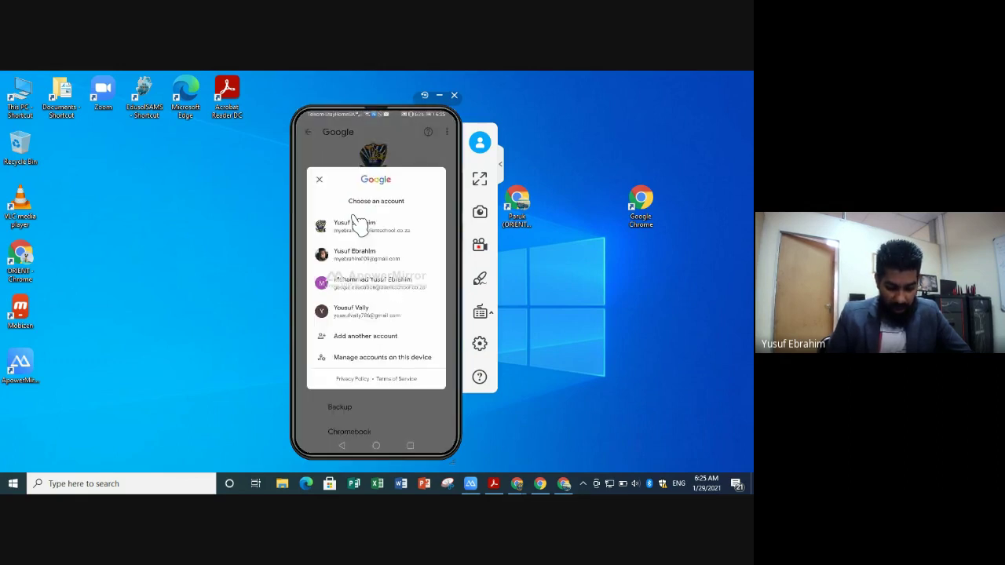
click(357, 224)
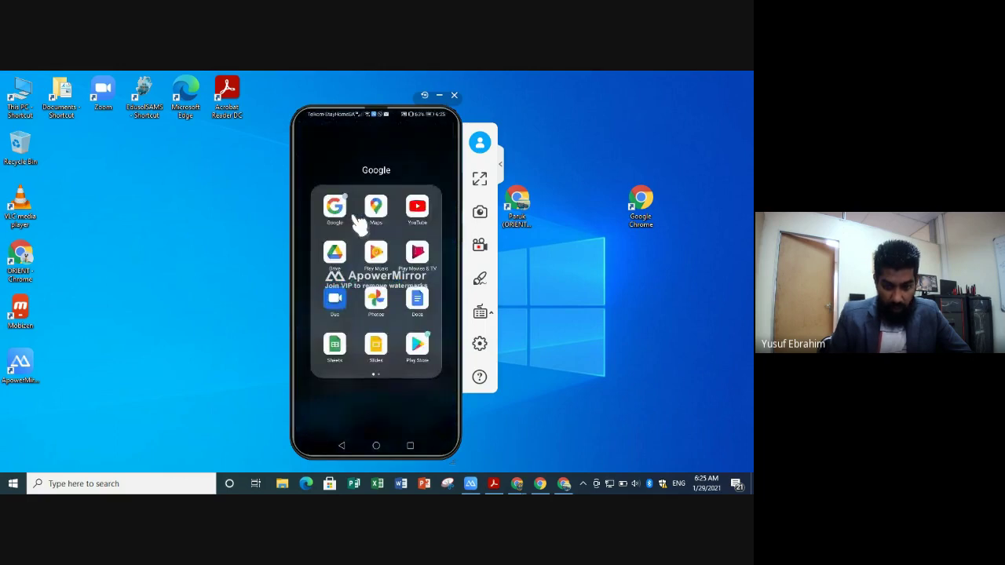
- Search the Play Store for 'classroom' and open the Google Classroom listing
click(418, 345)
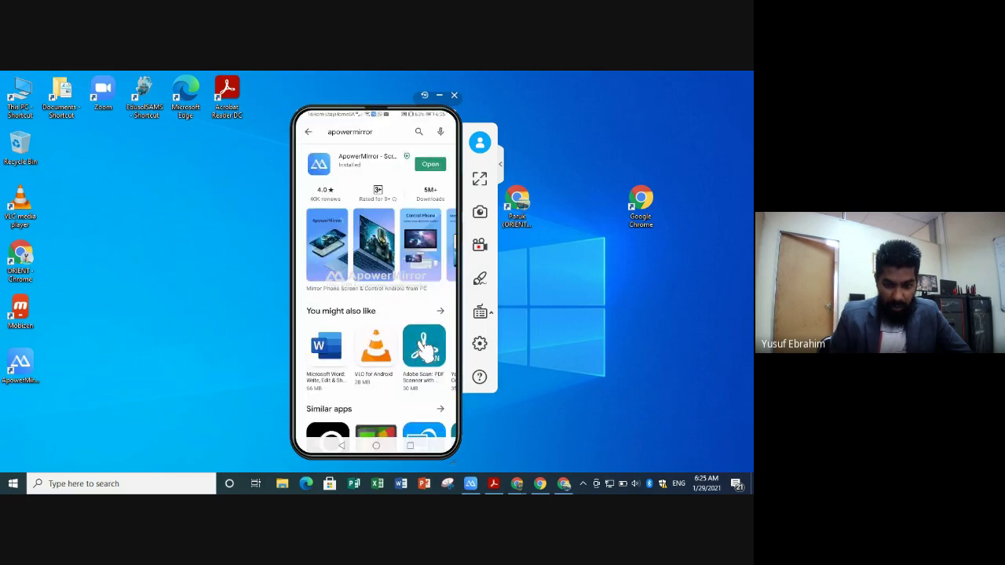
click(309, 133)
click(350, 137)
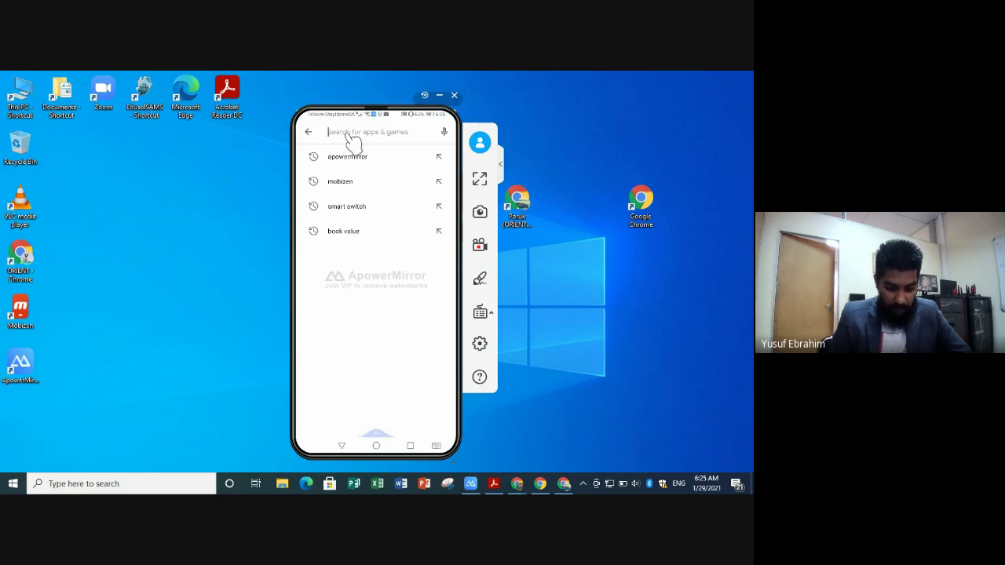
click(353, 135)
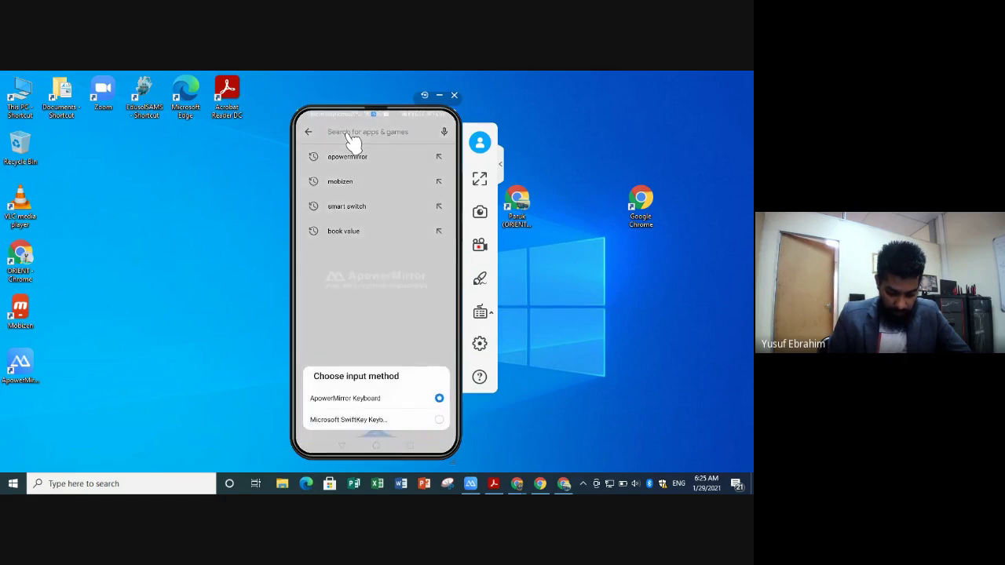
click(353, 137)
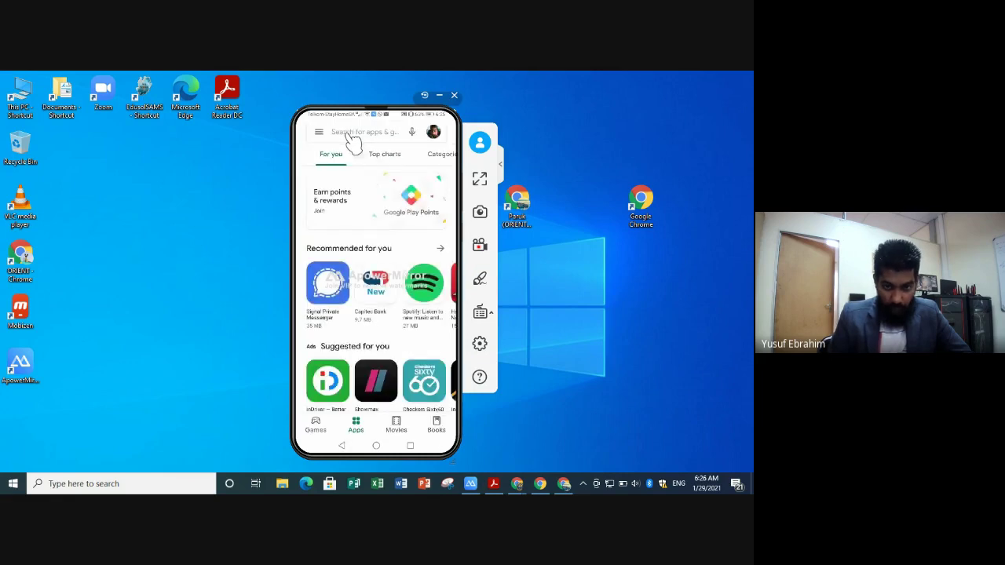
click(355, 133)
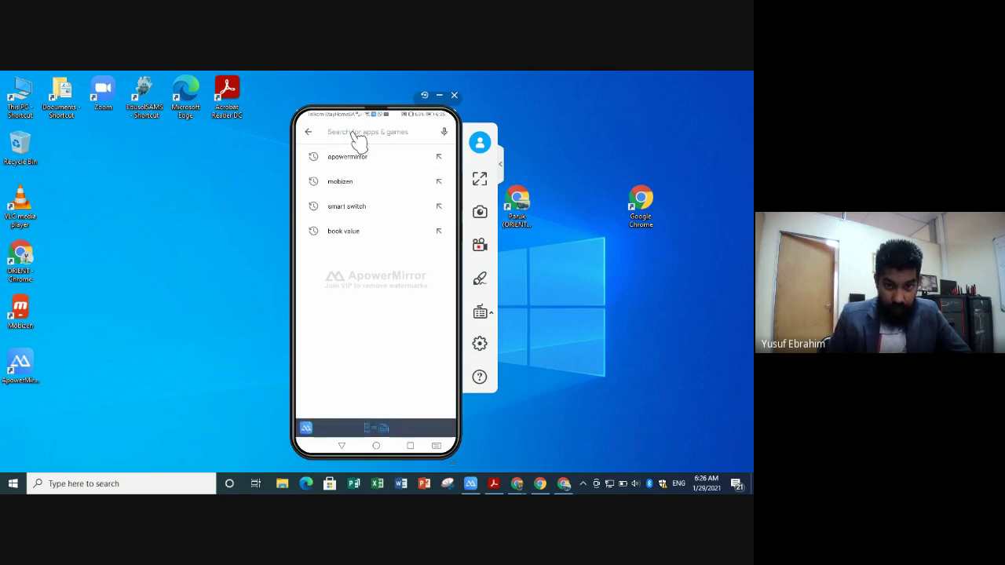
text(c)
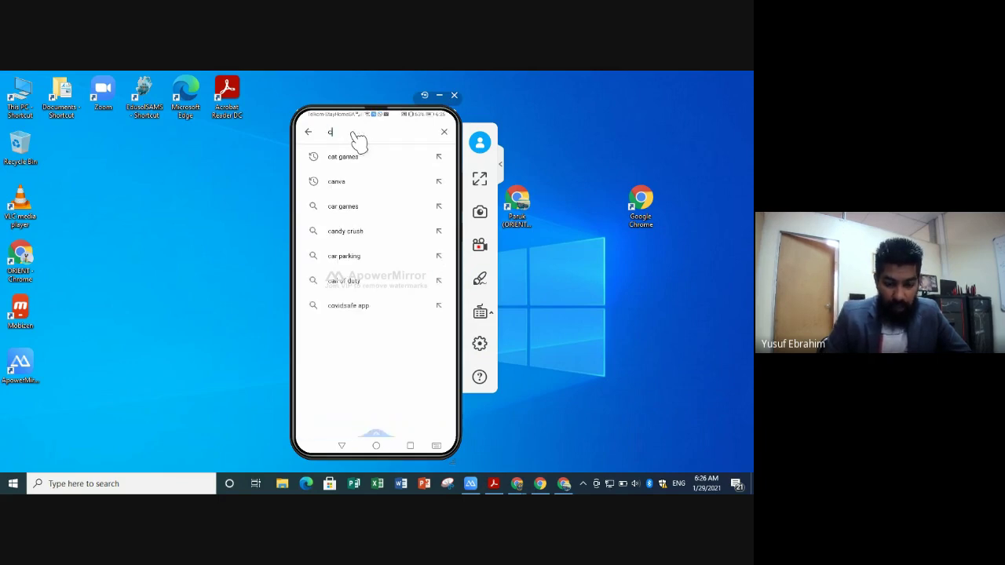
text(lassroom)
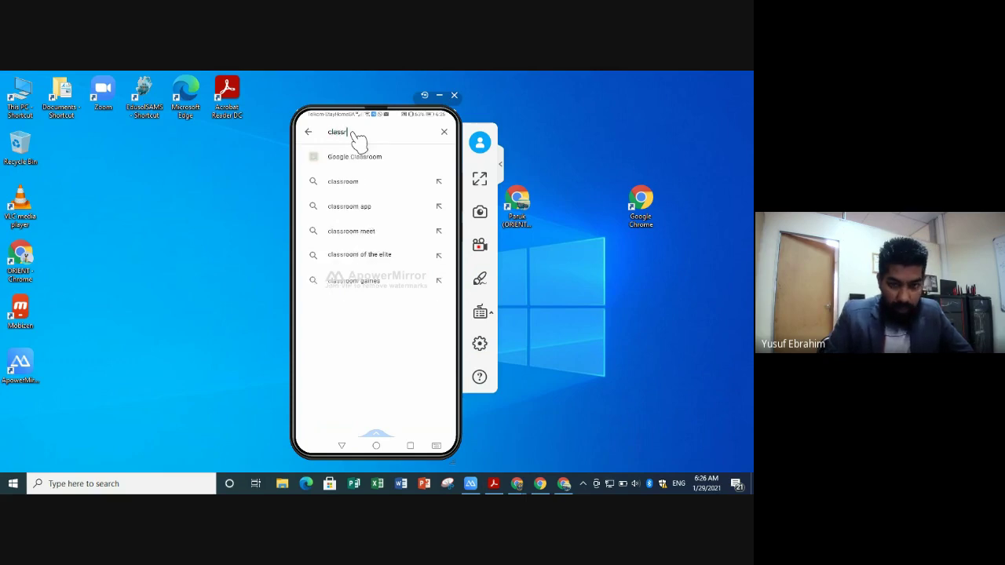
click(369, 161)
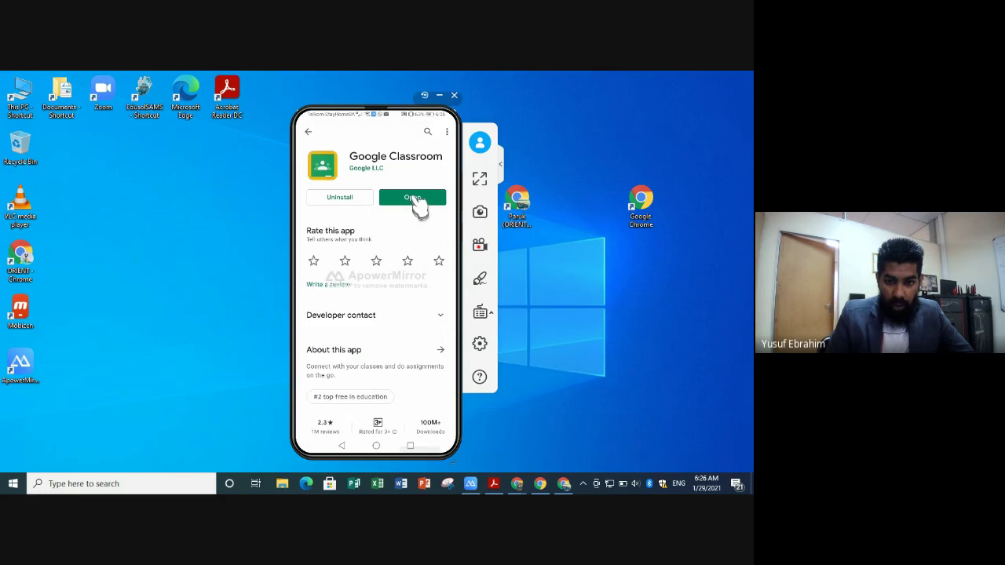
- Go back and search the Play Store for 'google m', selecting the suggested result
click(309, 131)
click(353, 134)
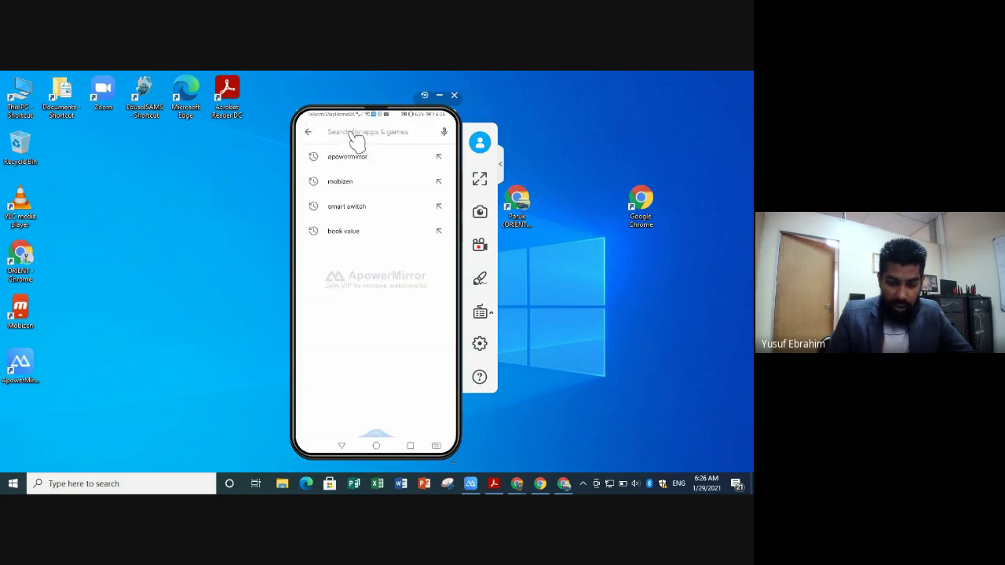
text(google)
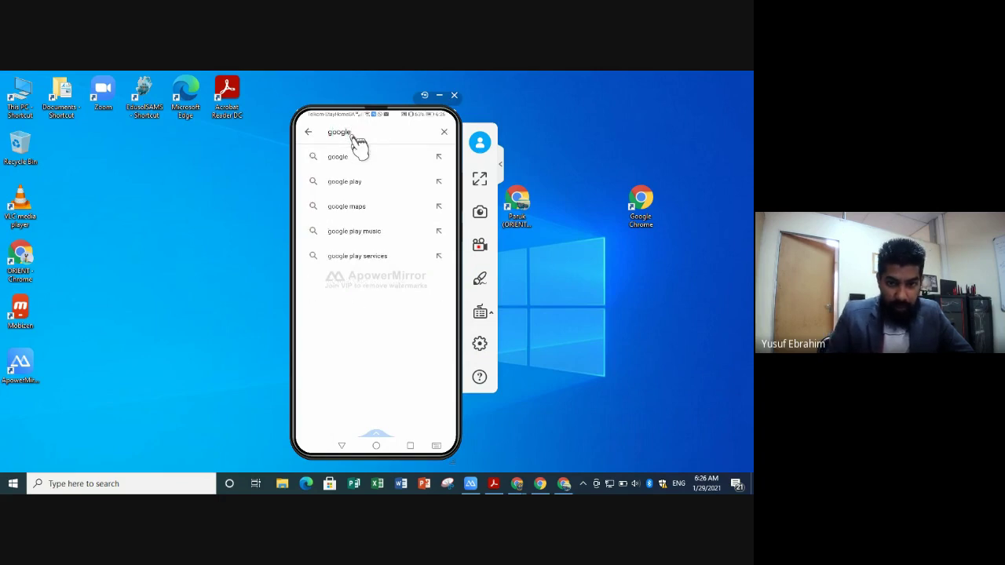
text( meet)
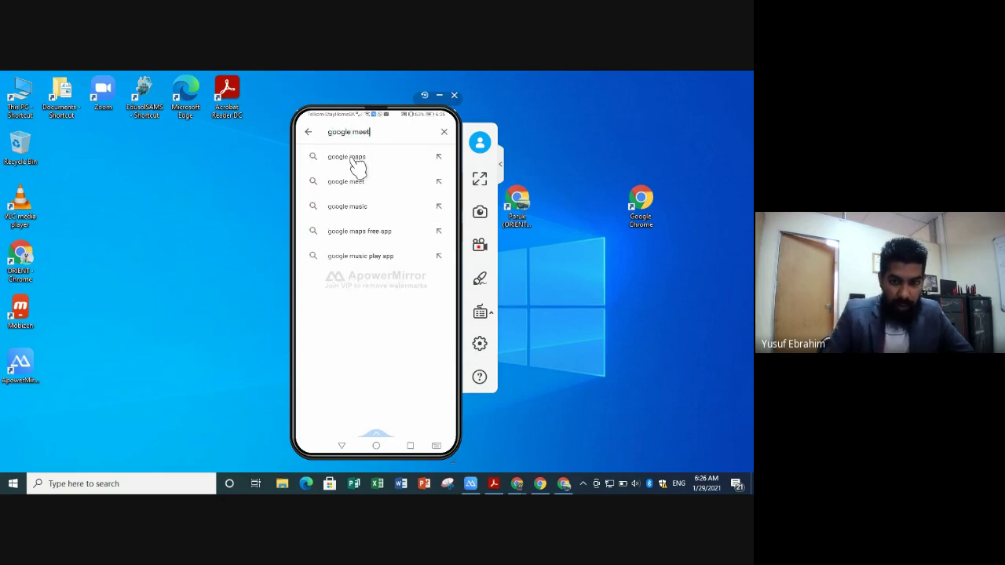
click(385, 168)
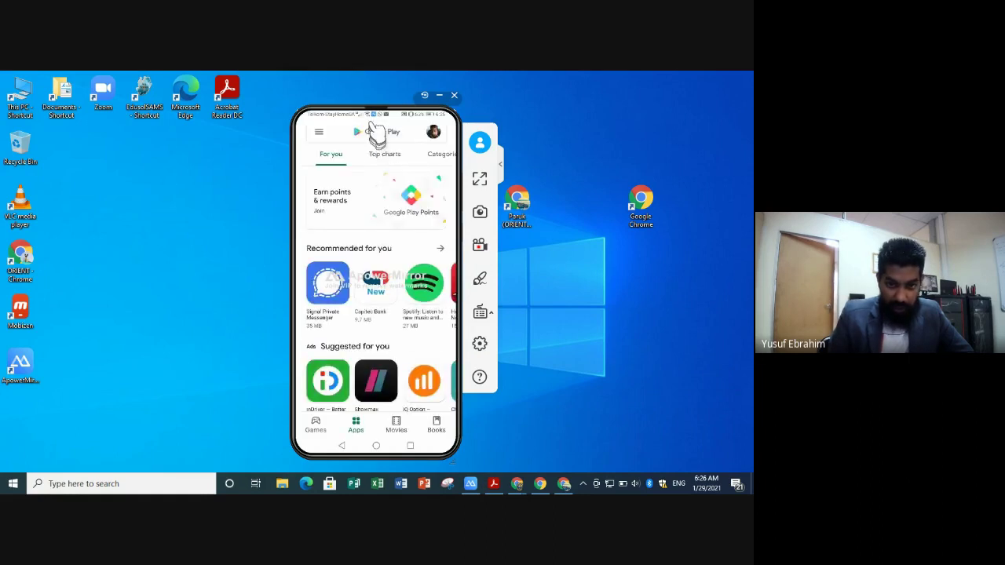
- Open the Google Meet store listing to confirm it's installed, then return to the store home
click(375, 142)
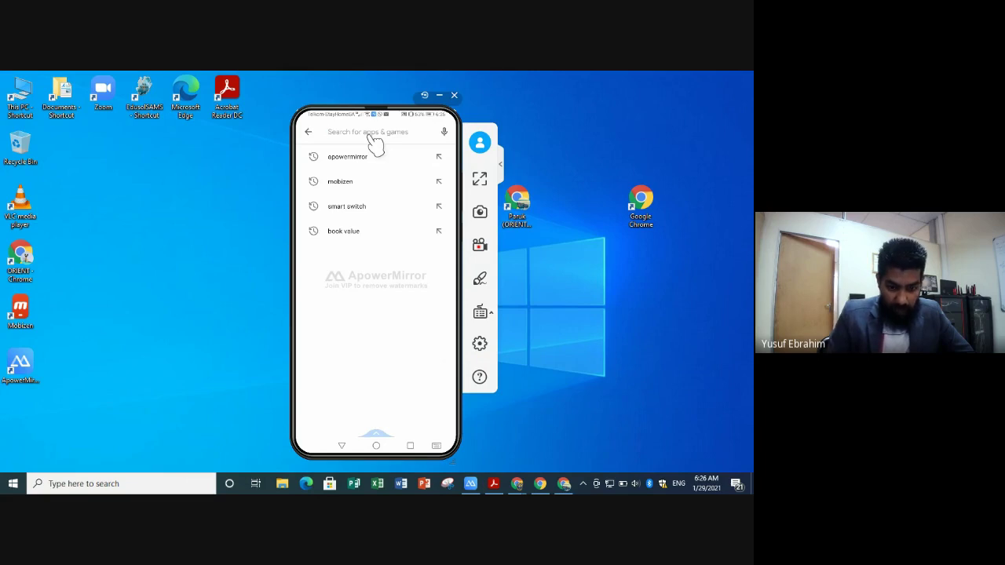
text(meet)
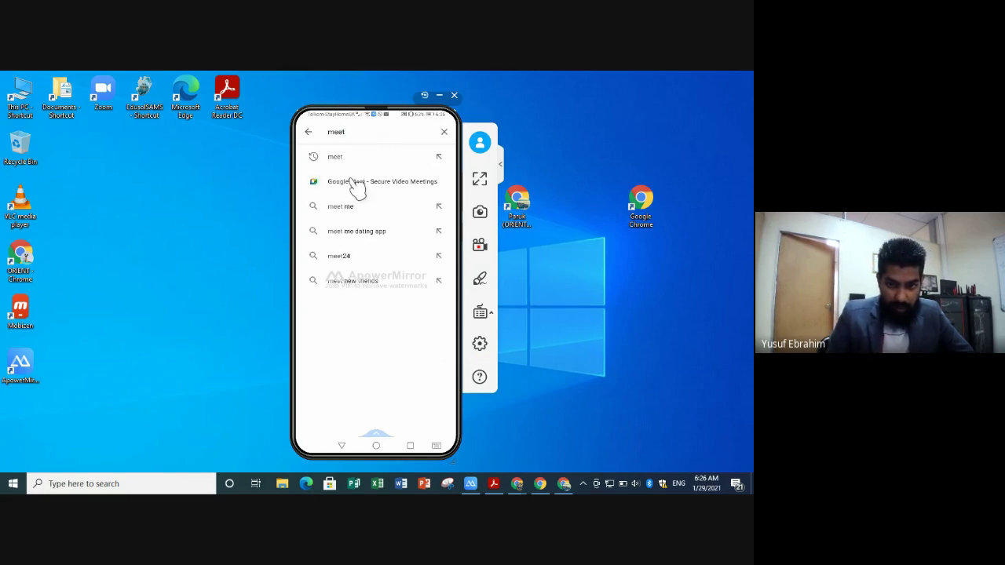
click(357, 185)
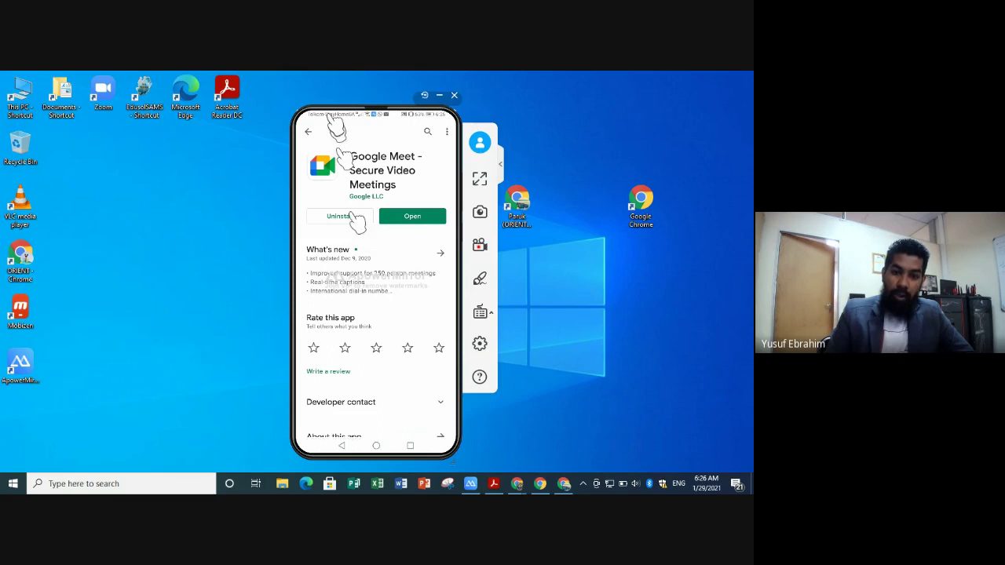
click(310, 132)
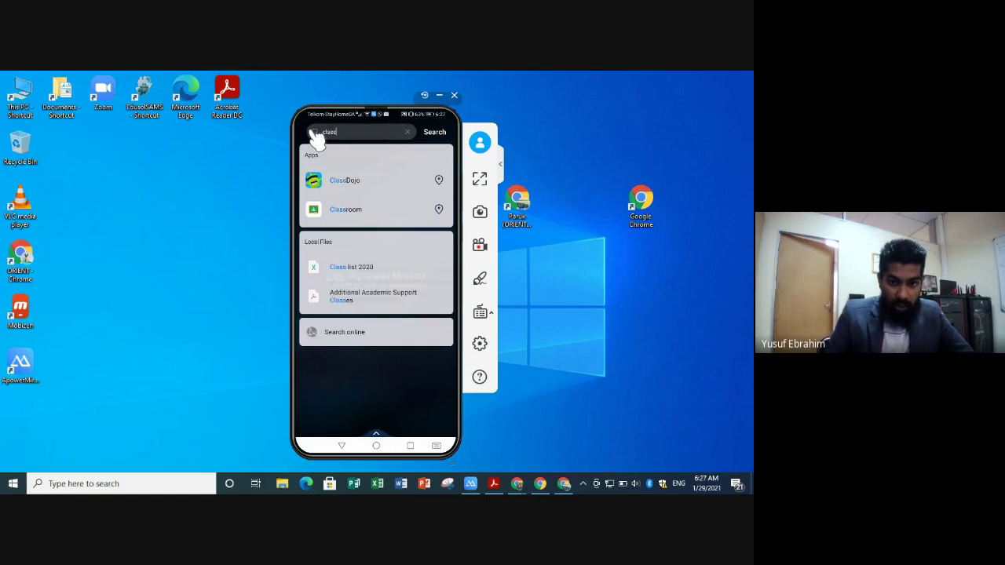
- Launch Classroom from the search results and view its signed-in Google accounts
click(351, 212)
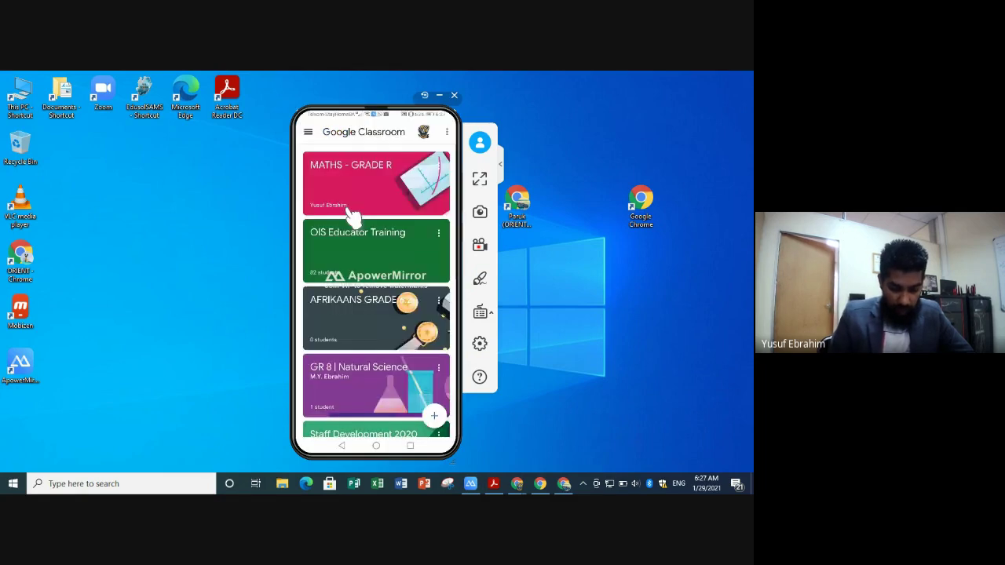
click(424, 134)
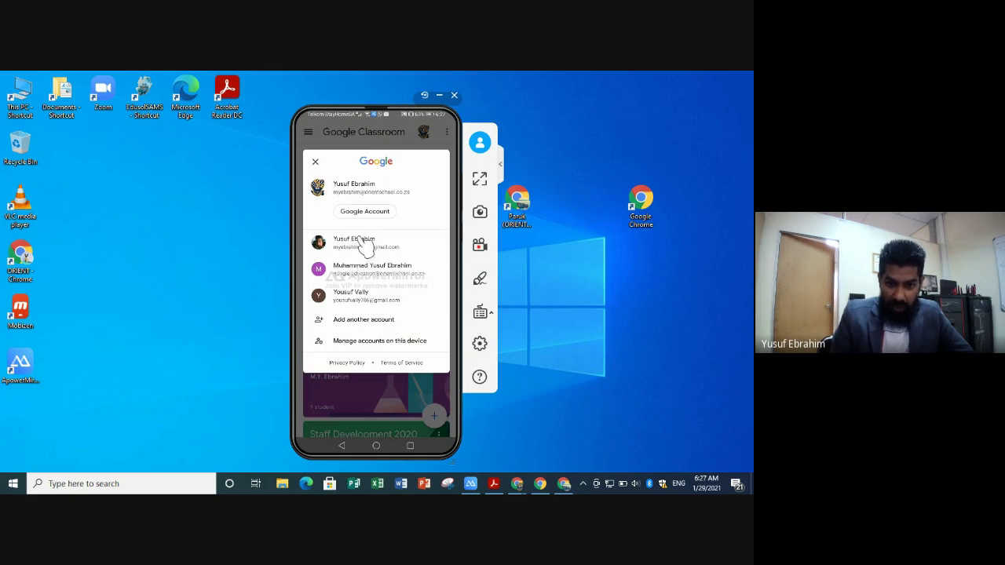
- Close the account chooser and open the MATHS - GRADE R class from the class list
click(315, 161)
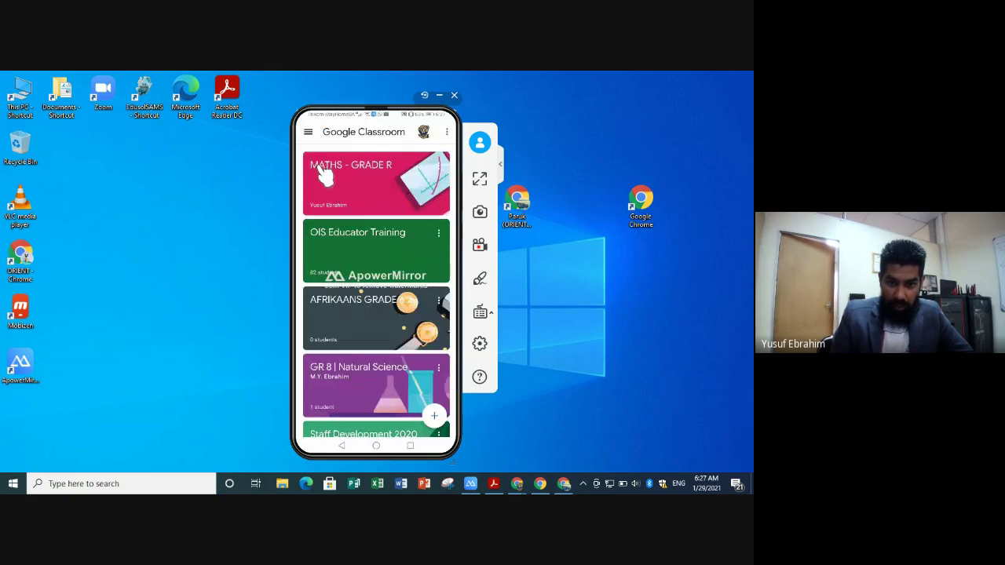
drag(363, 258, 400, 193)
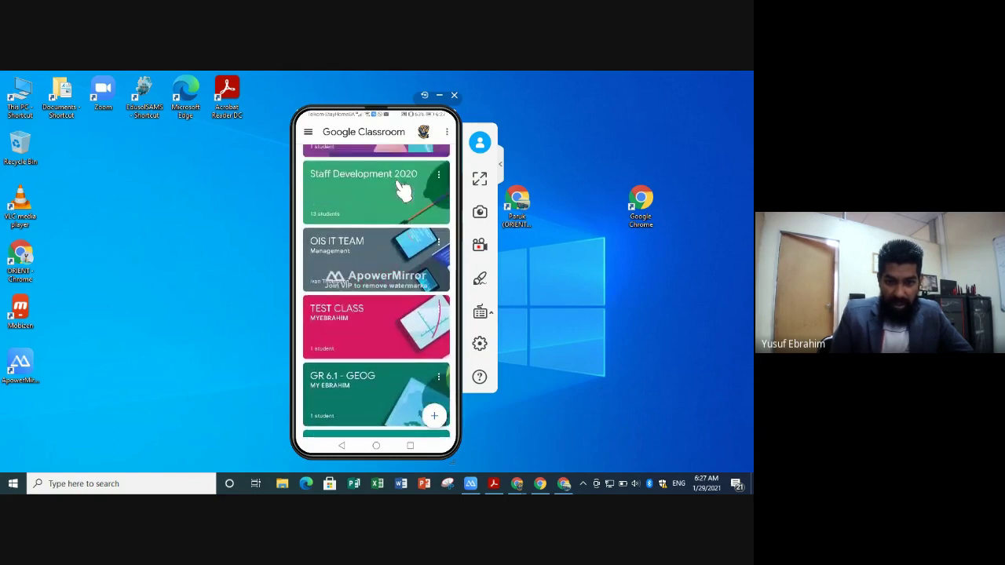
drag(399, 188, 460, 411)
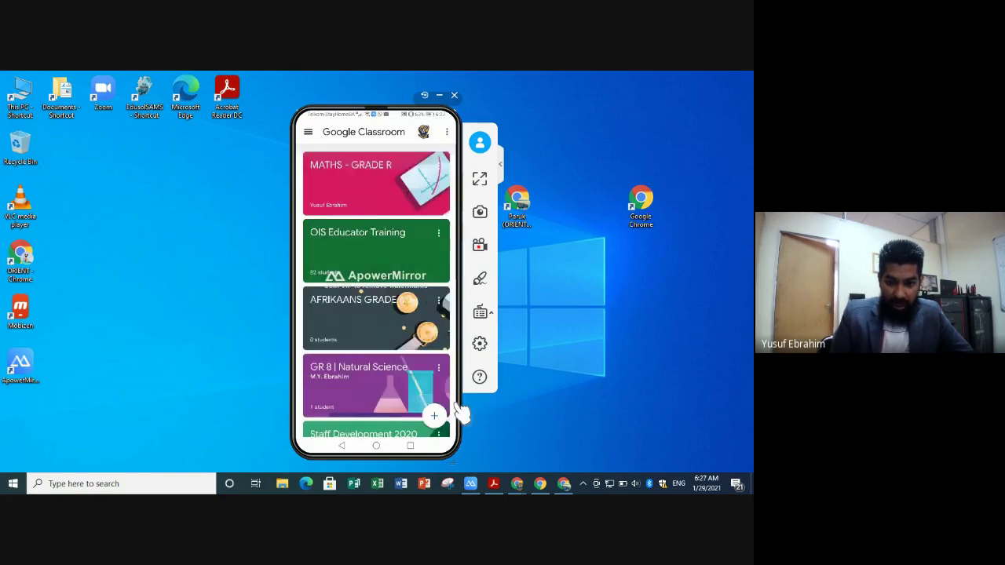
click(563, 483)
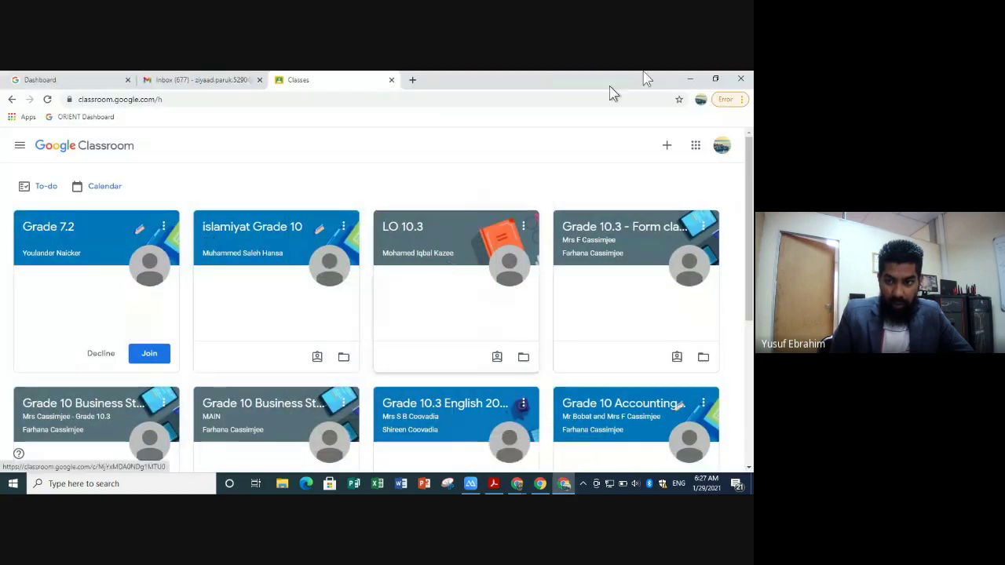
click(689, 78)
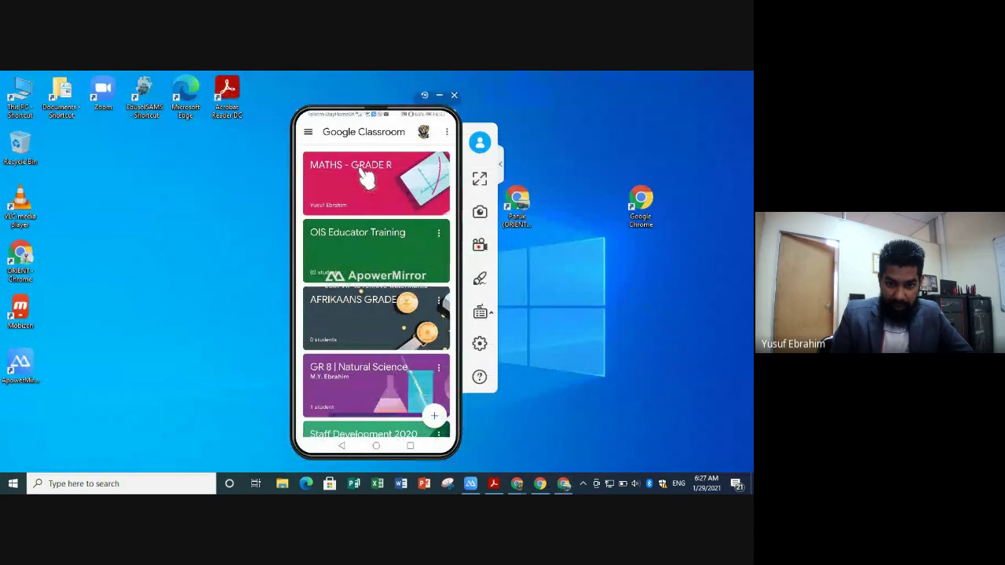
scroll(362, 171, down, 1)
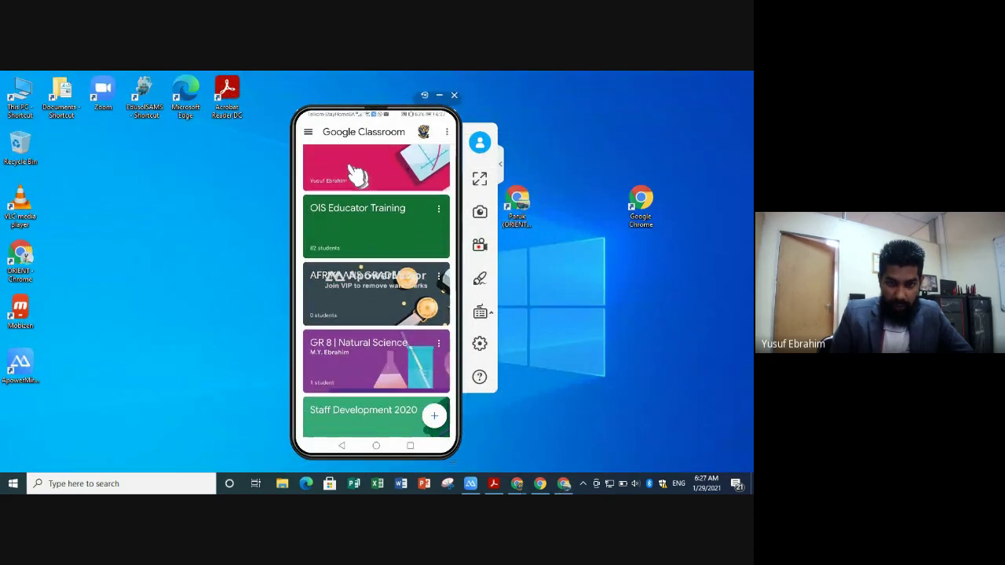
scroll(355, 172, up, 1)
click(355, 173)
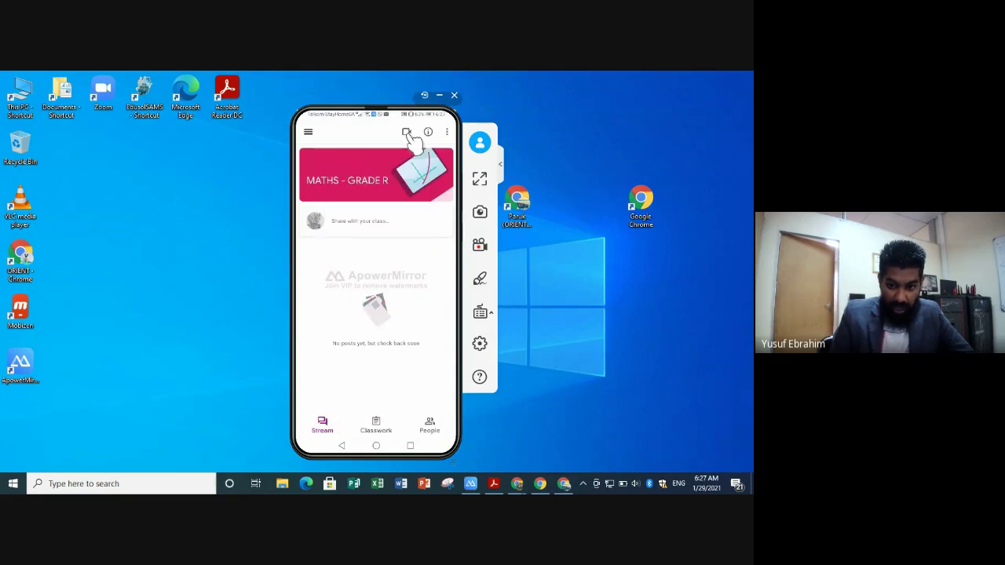
- Bring back the desktop Classroom window and open the 10.3 class stream
click(564, 484)
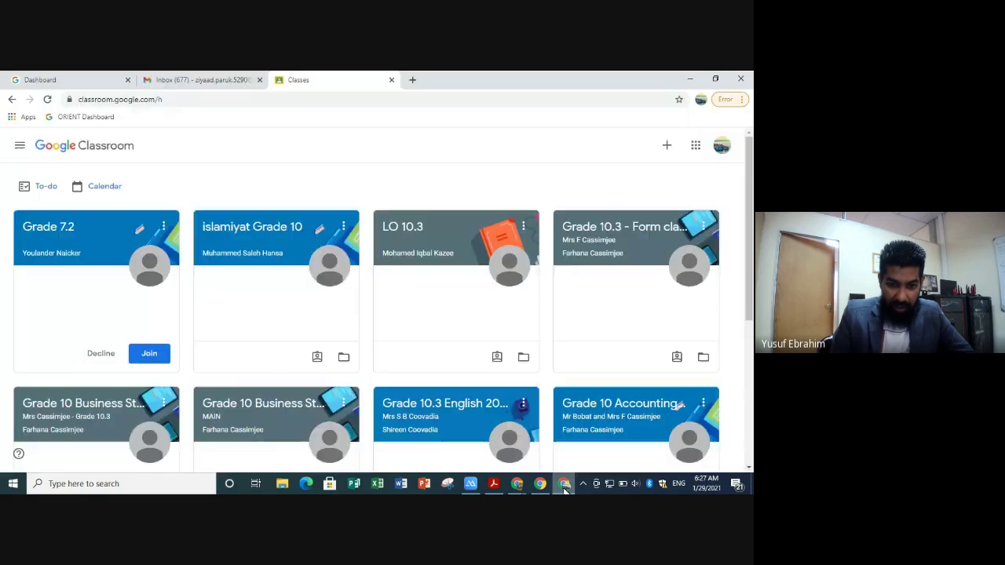
scroll(259, 354, down, 3)
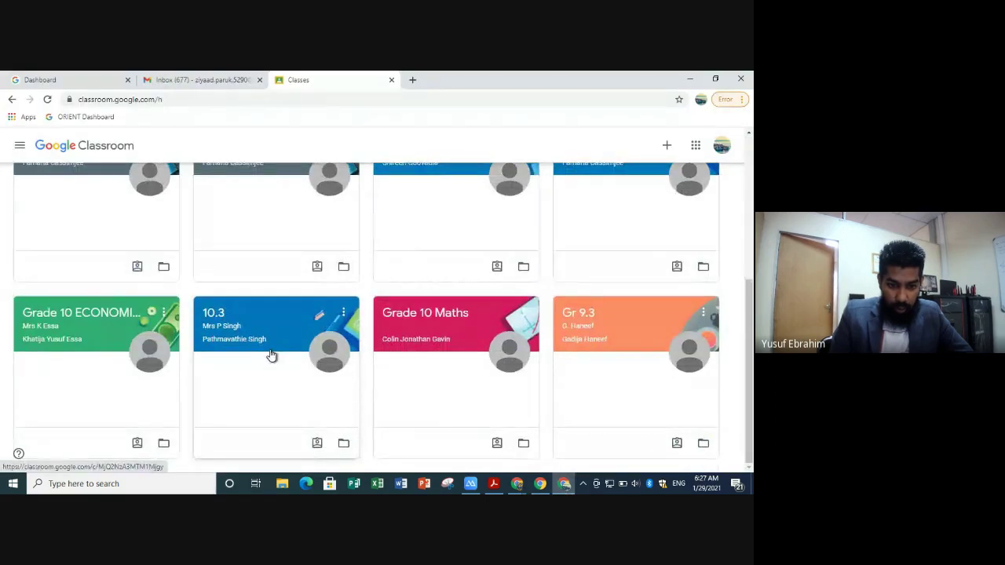
click(270, 356)
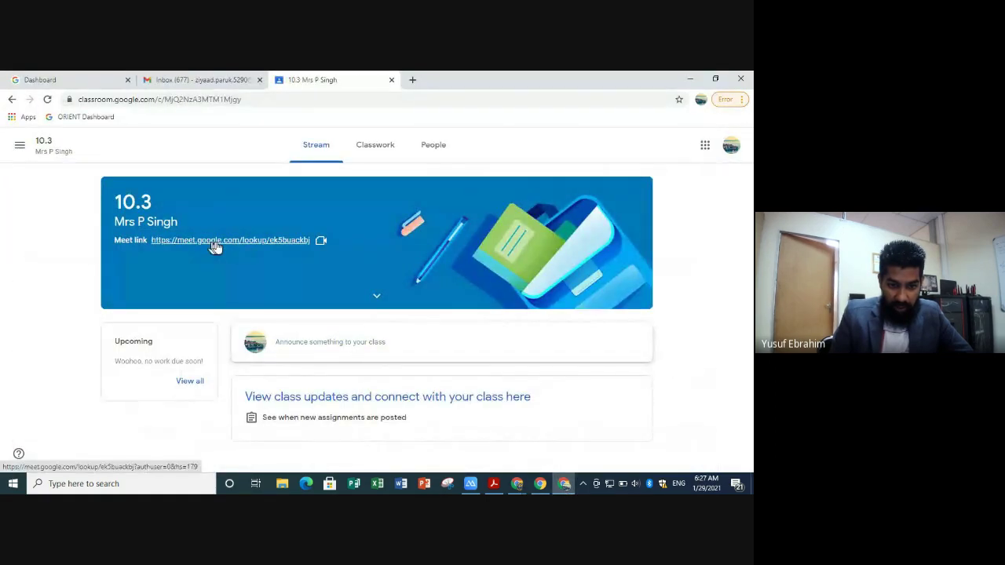
- On the mirrored phone, start the class's Meet call, retrying after it fails to connect
click(471, 484)
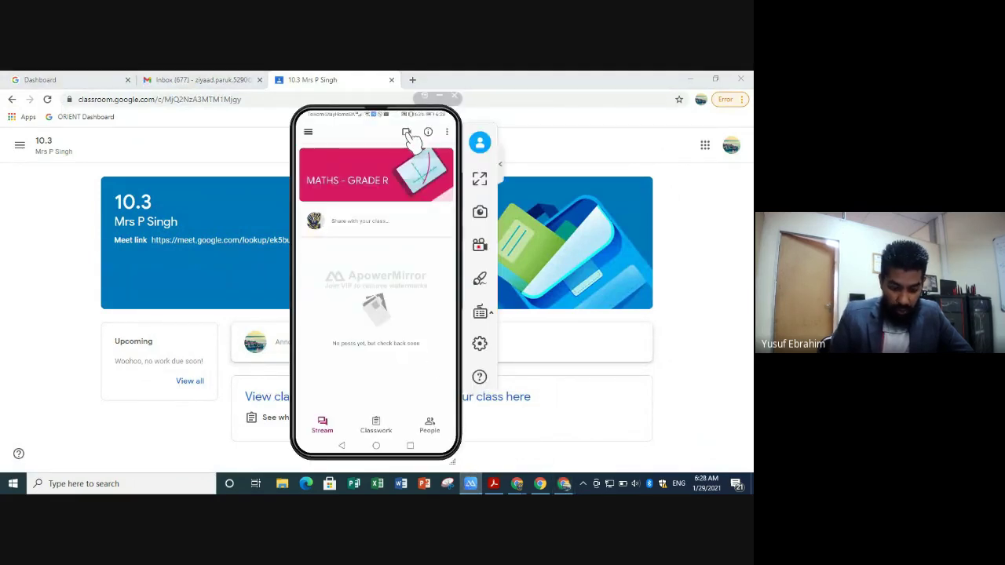
click(407, 134)
click(407, 133)
click(406, 134)
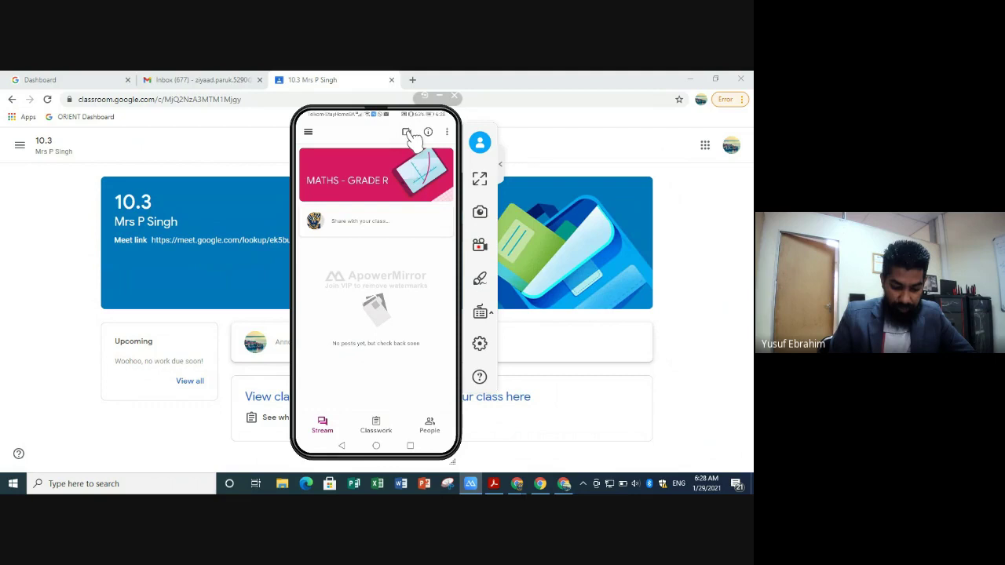
click(407, 133)
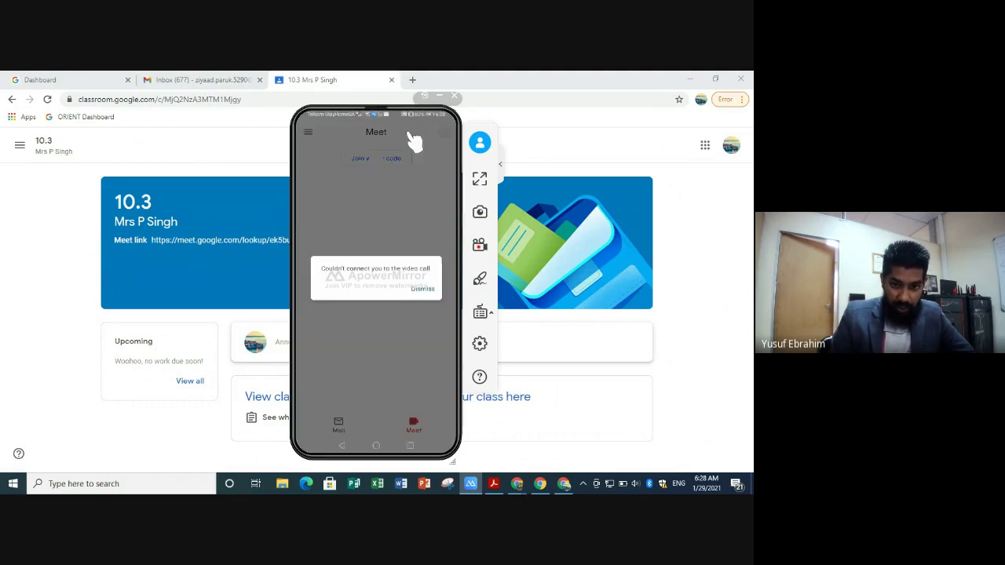
- Dismiss the couldn't-connect error, briefly open Meet, then relaunch Classroom from the home screen
click(422, 289)
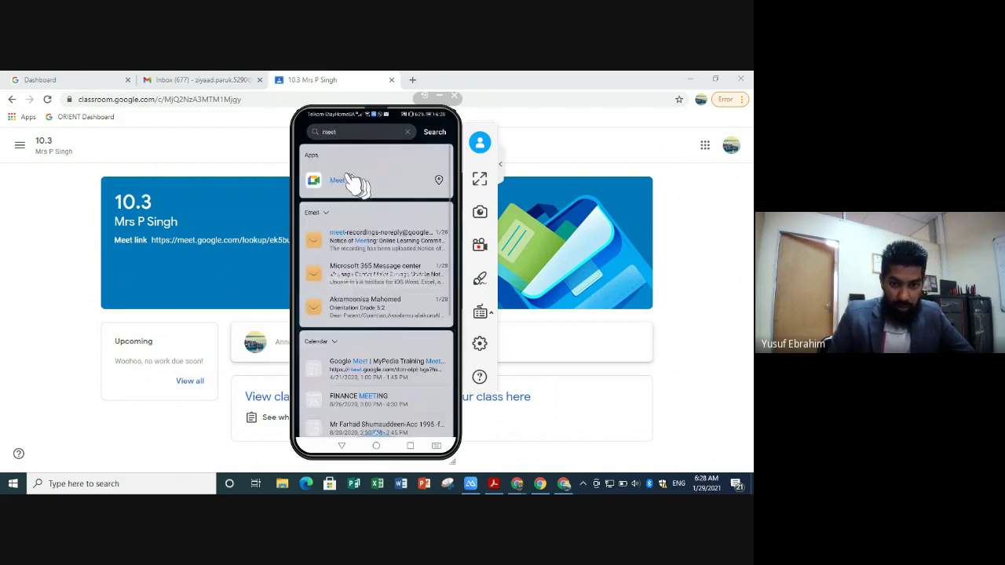
click(338, 182)
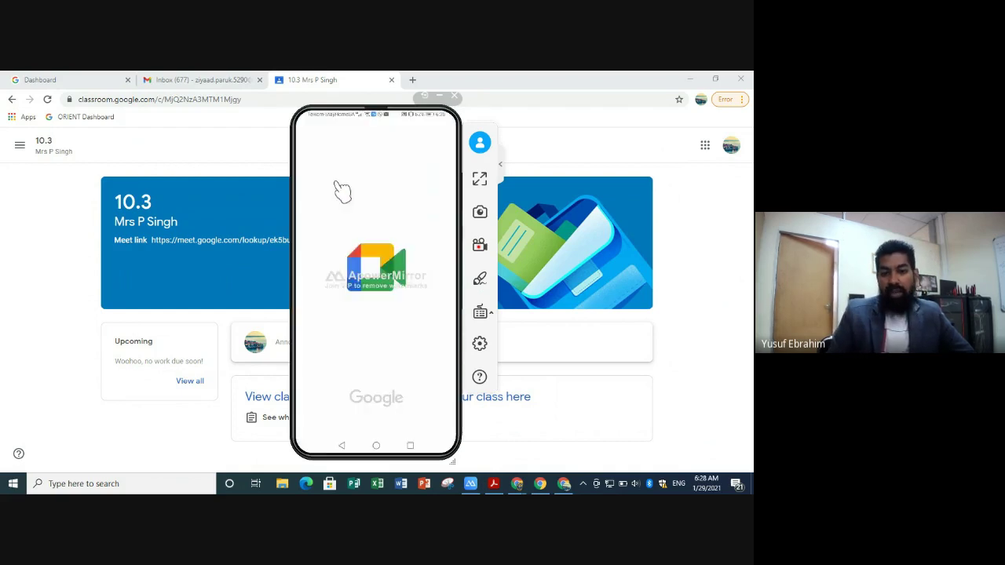
click(379, 446)
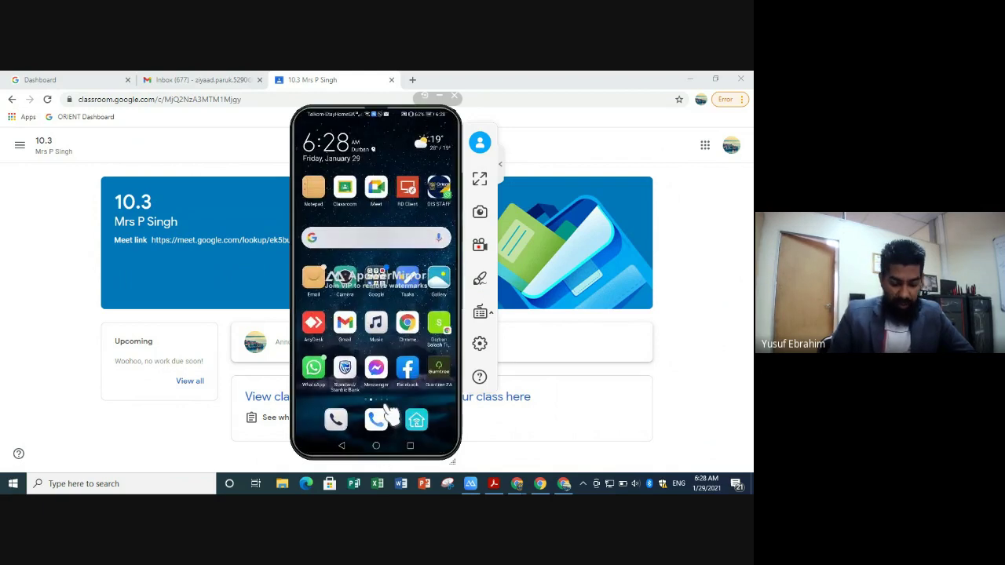
scroll(388, 415, up, 2)
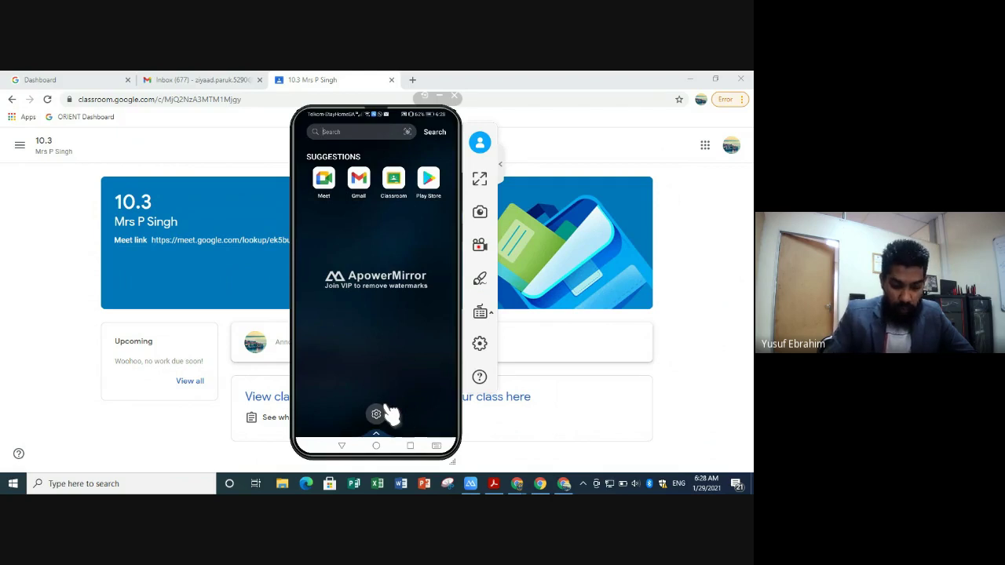
click(397, 192)
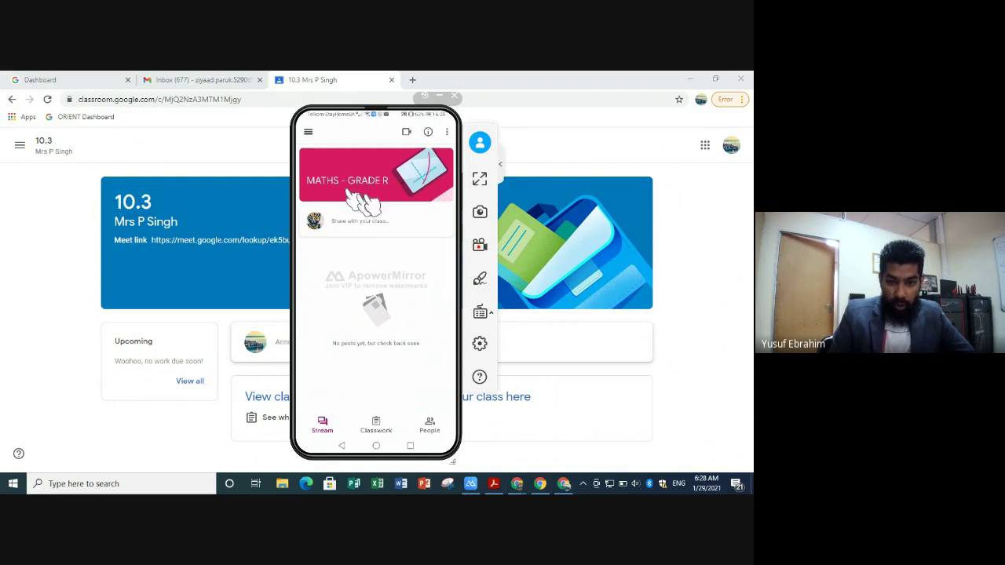
- Open the Maths - Grade R class through the app's Classes drawer
click(308, 133)
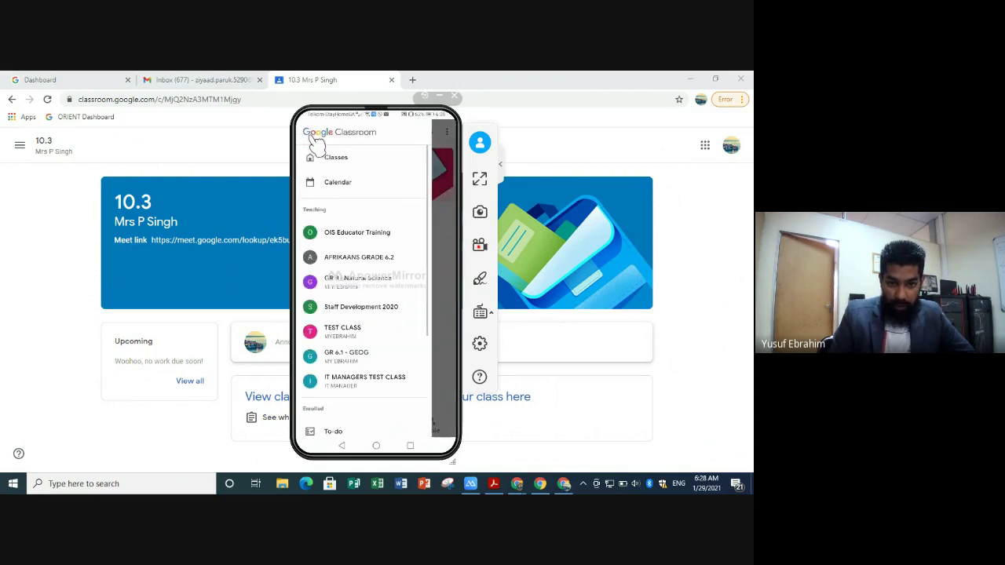
click(340, 165)
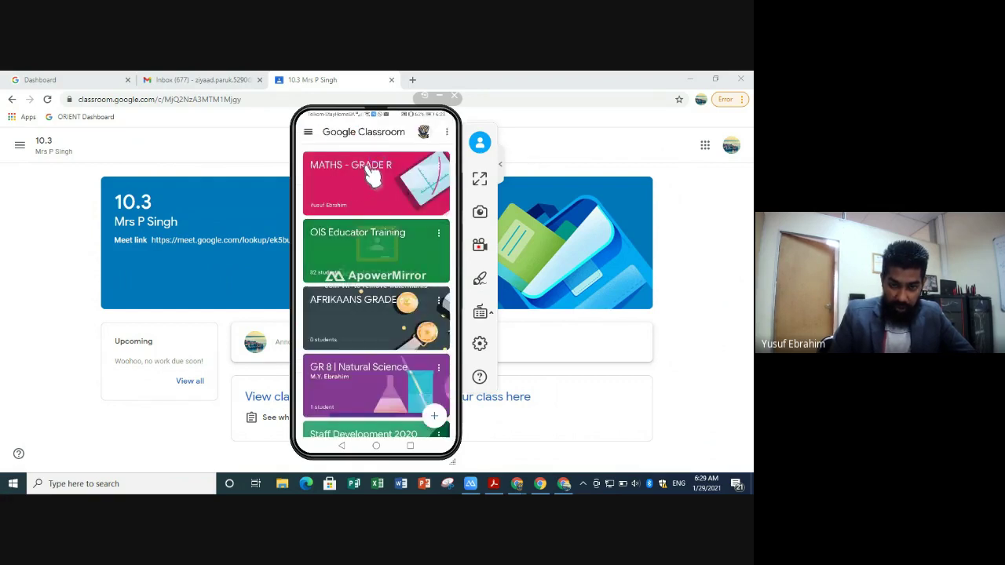
click(373, 177)
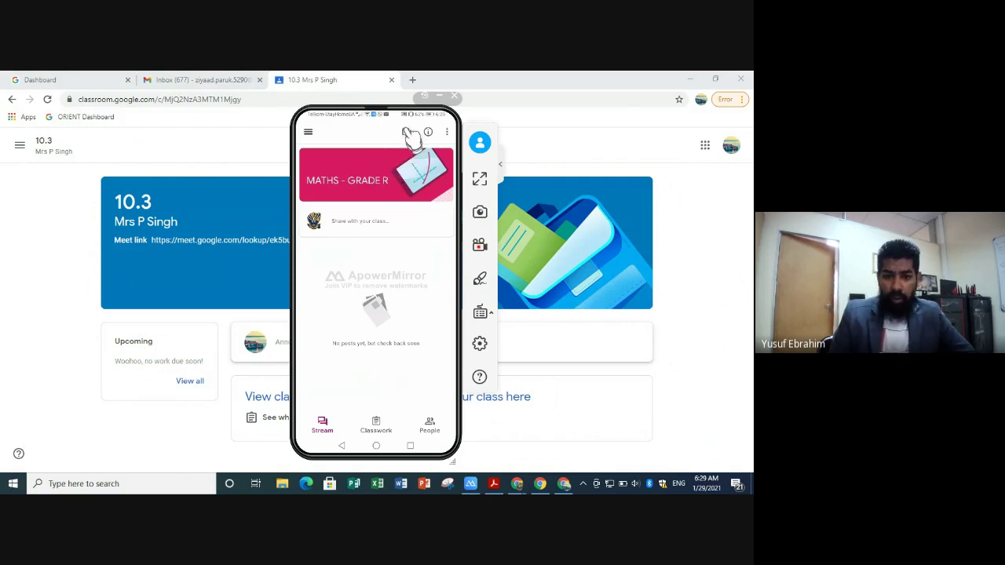
- Open the class's Meet join screen, leave it, and hide the phone mirror window
click(567, 484)
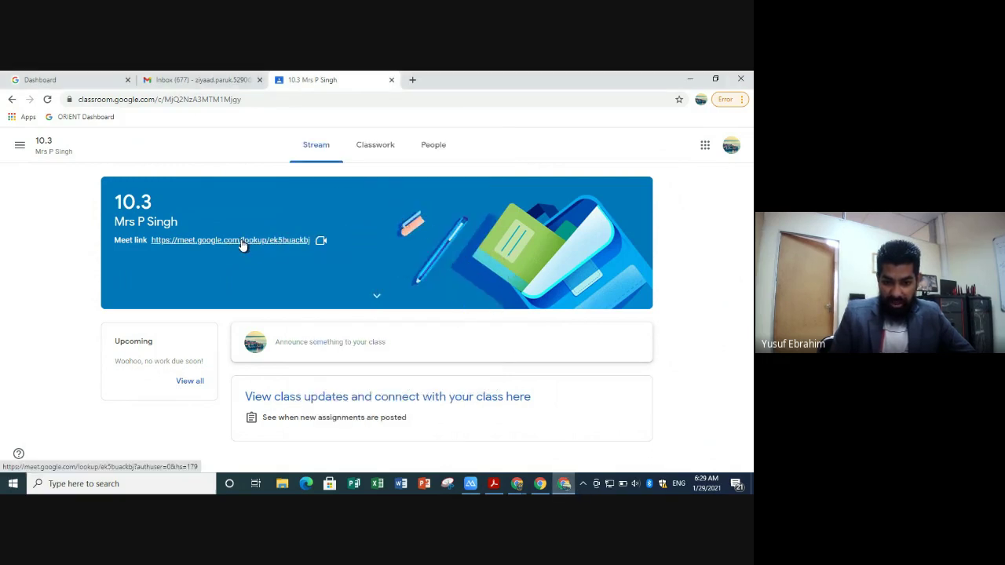
click(470, 483)
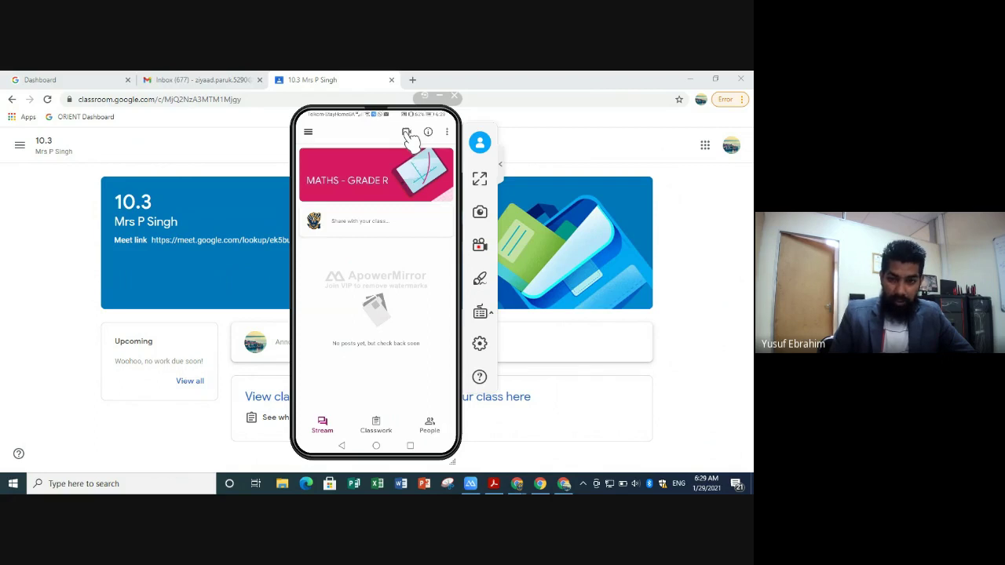
click(407, 133)
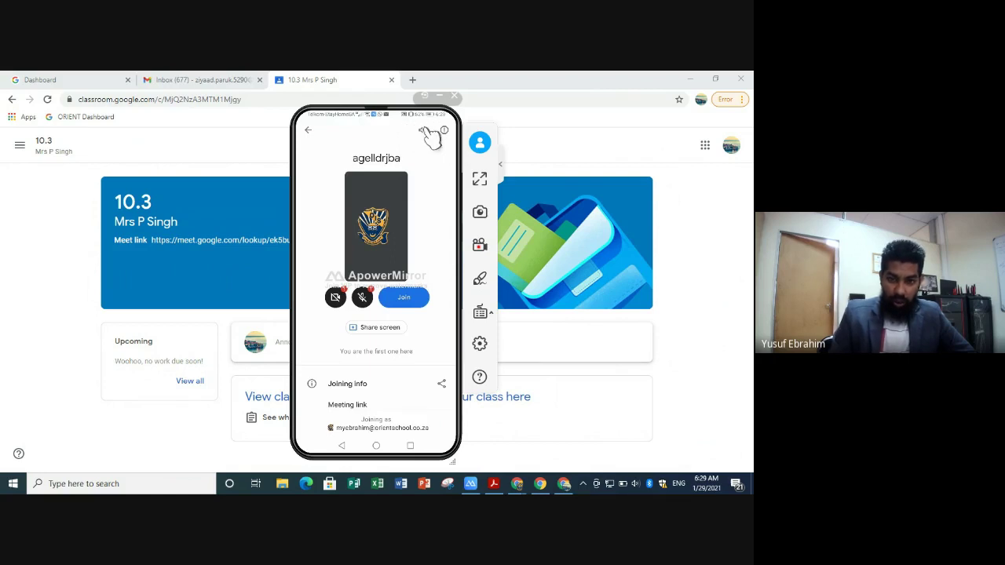
click(314, 135)
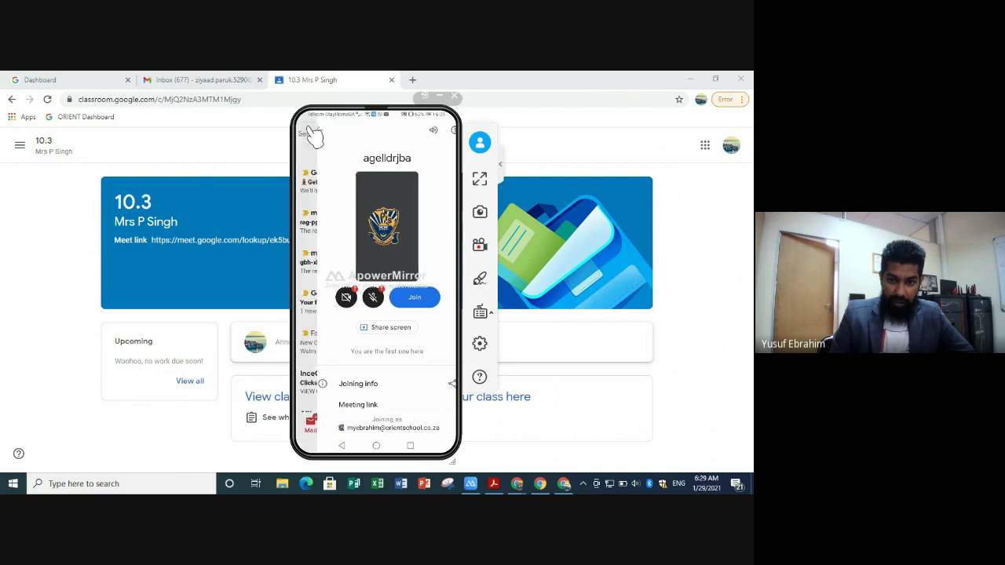
click(439, 96)
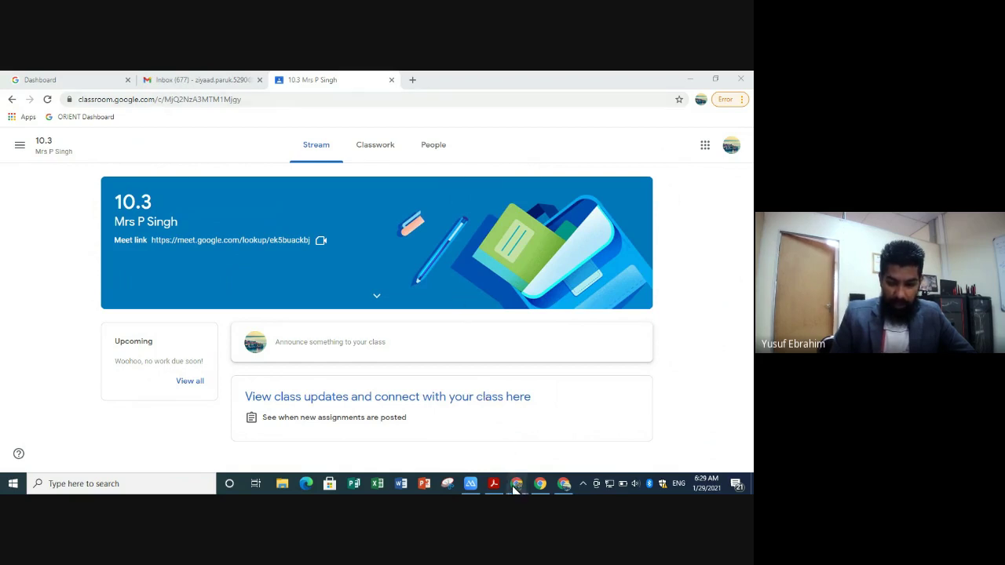
- Bring the Google Classroom guide forward in Acrobat Reader and scroll to page 3
mouse_move(514, 486)
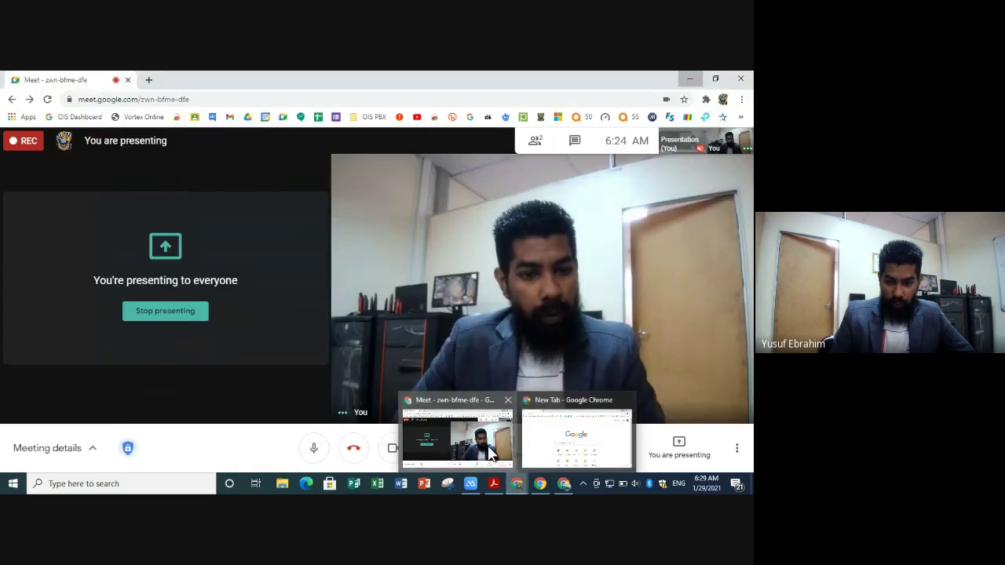
click(490, 453)
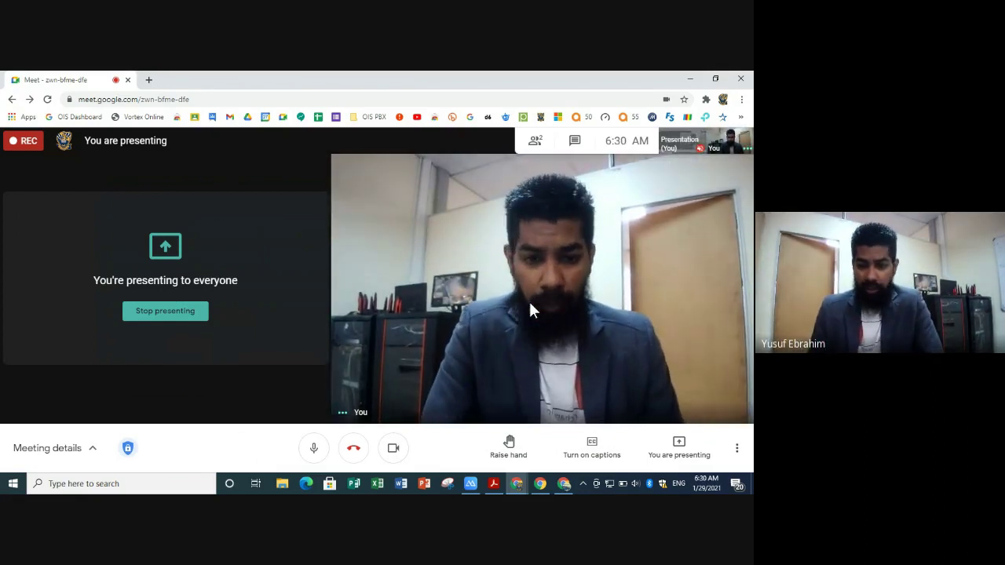
click(494, 484)
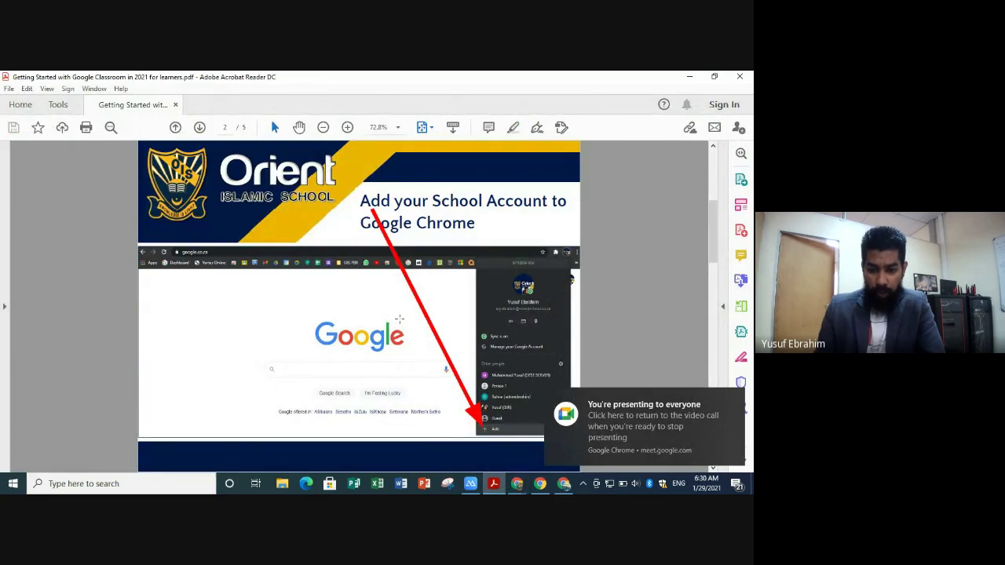
scroll(399, 319, down, 2)
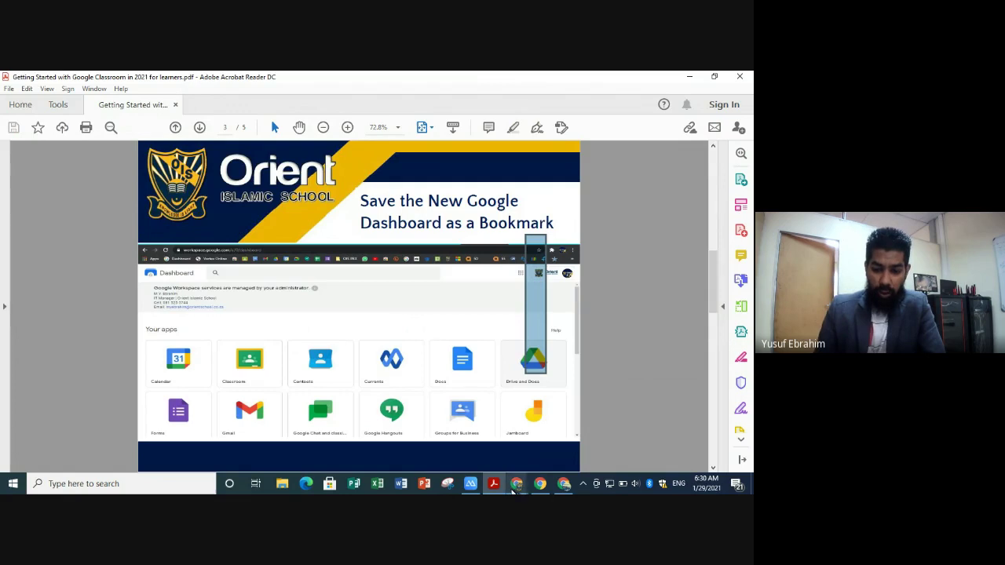
- Restore the ApowerMirror phone window over the guide
mouse_move(469, 485)
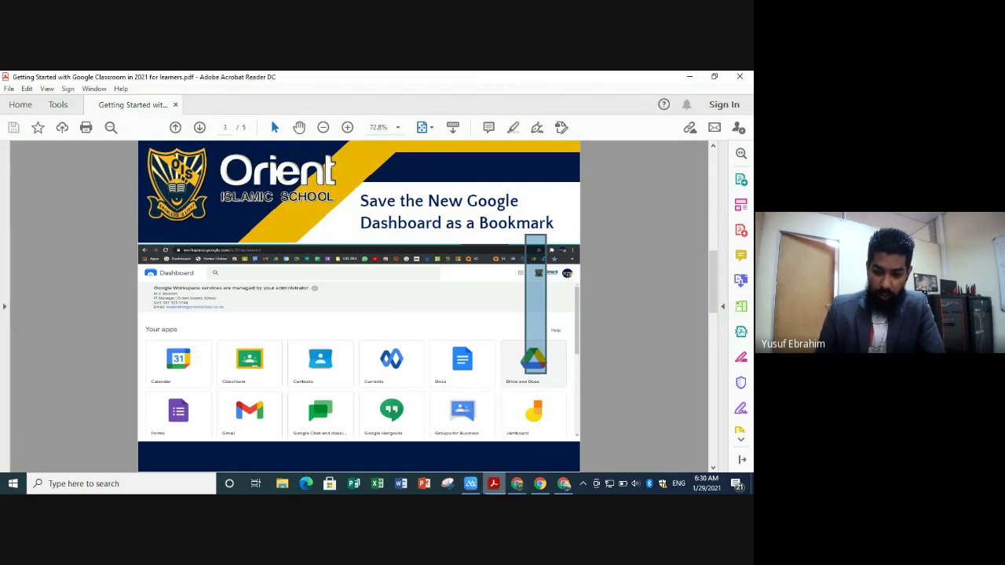
click(471, 485)
click(383, 345)
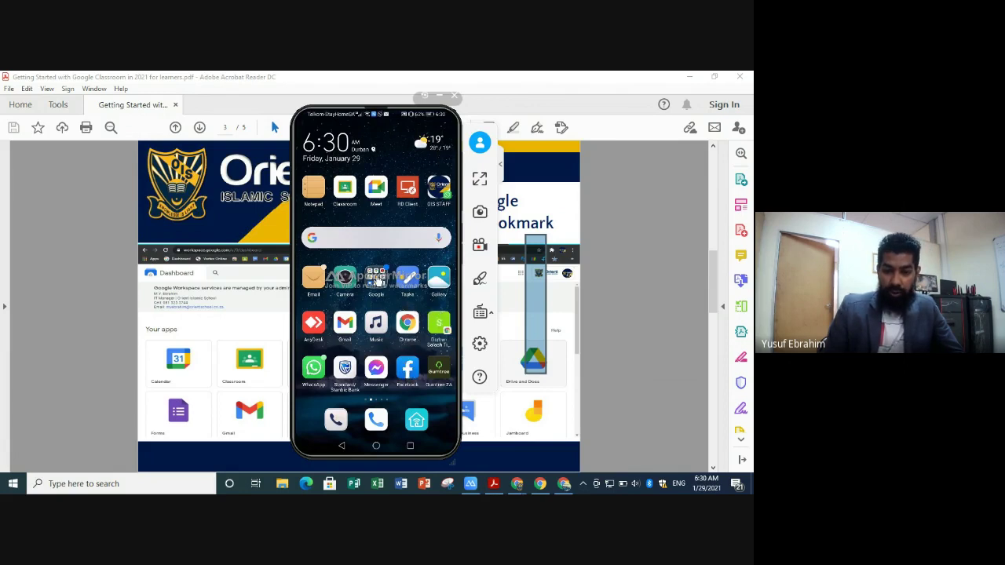
- Switch from the 10.3 class page to the Classroom list of all classes
click(565, 485)
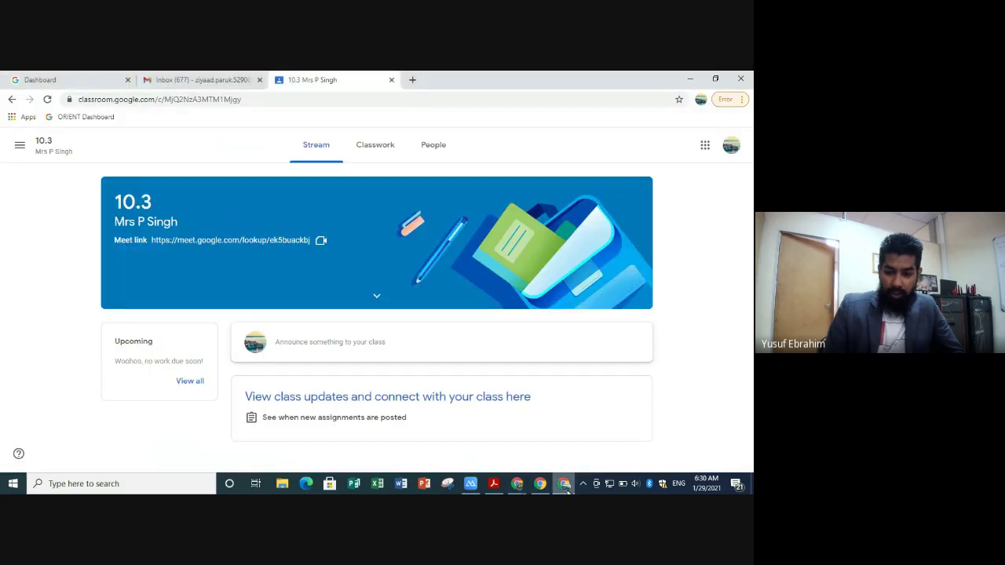
mouse_move(472, 490)
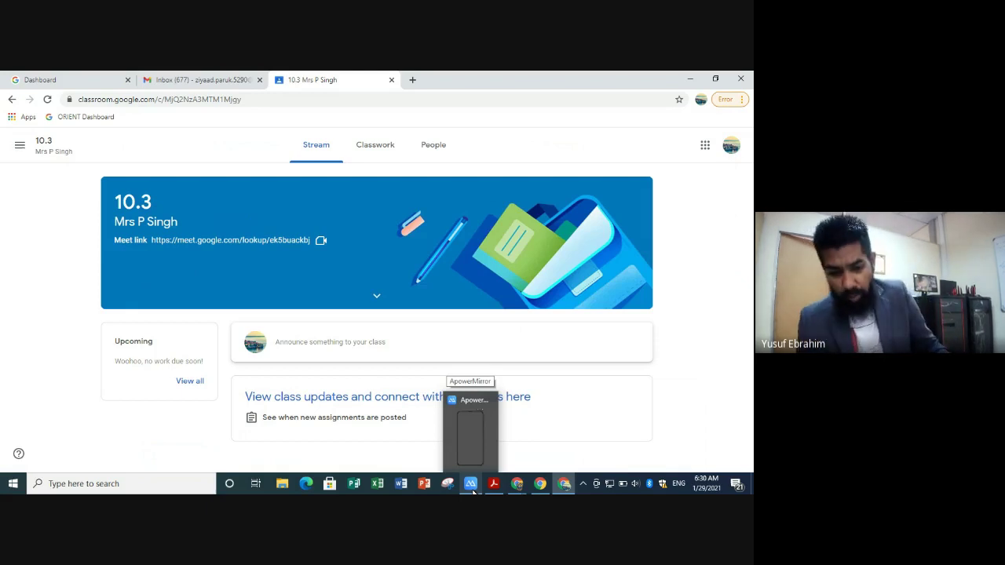
click(19, 147)
click(40, 153)
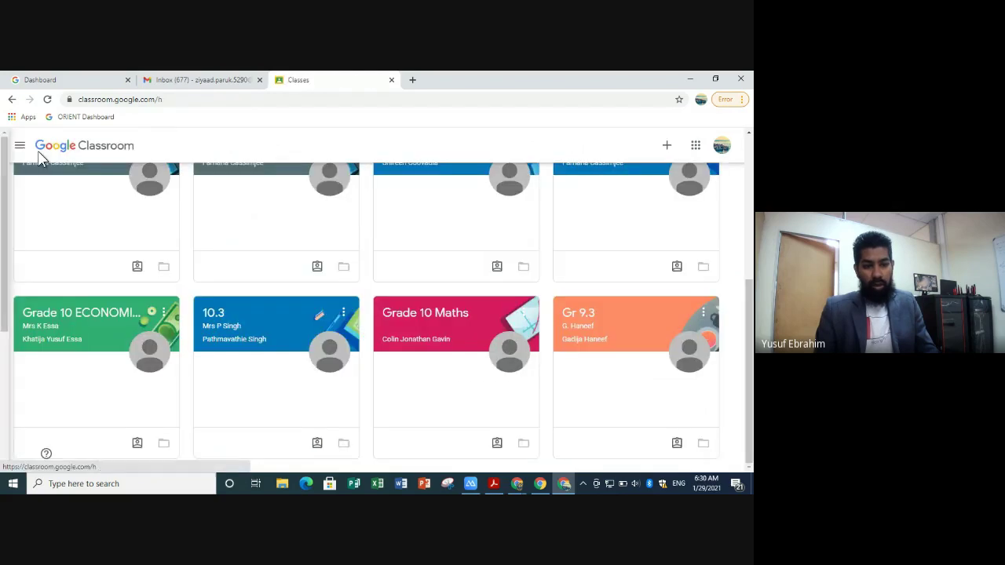
scroll(271, 288, up, 5)
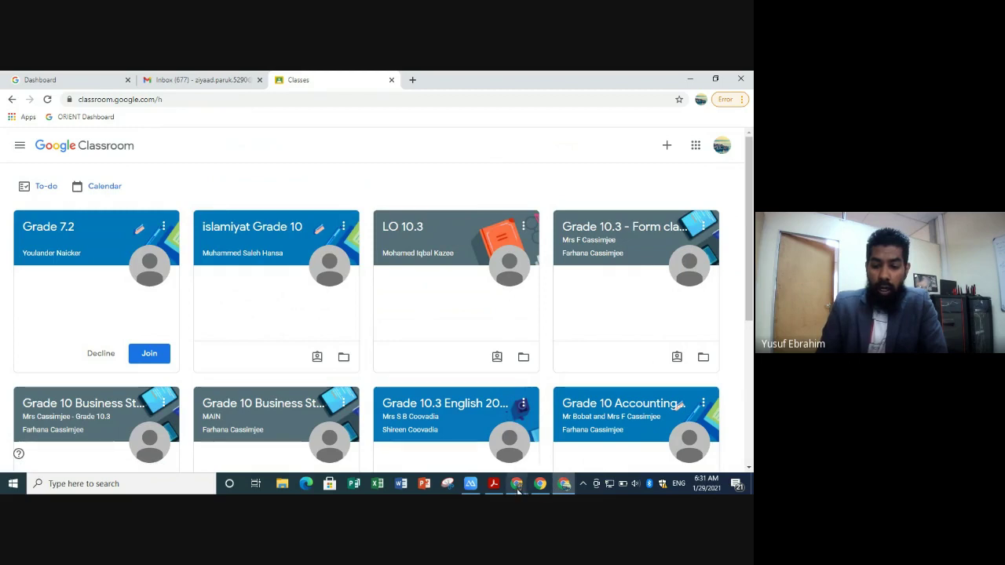
- Bring the Google Meet call window back to the front
click(566, 488)
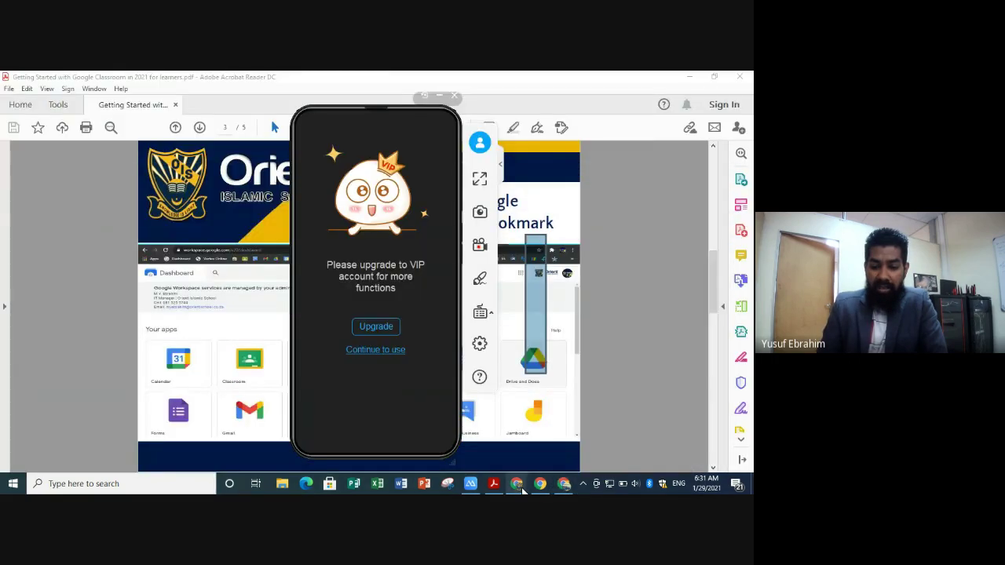
mouse_move(521, 487)
click(470, 455)
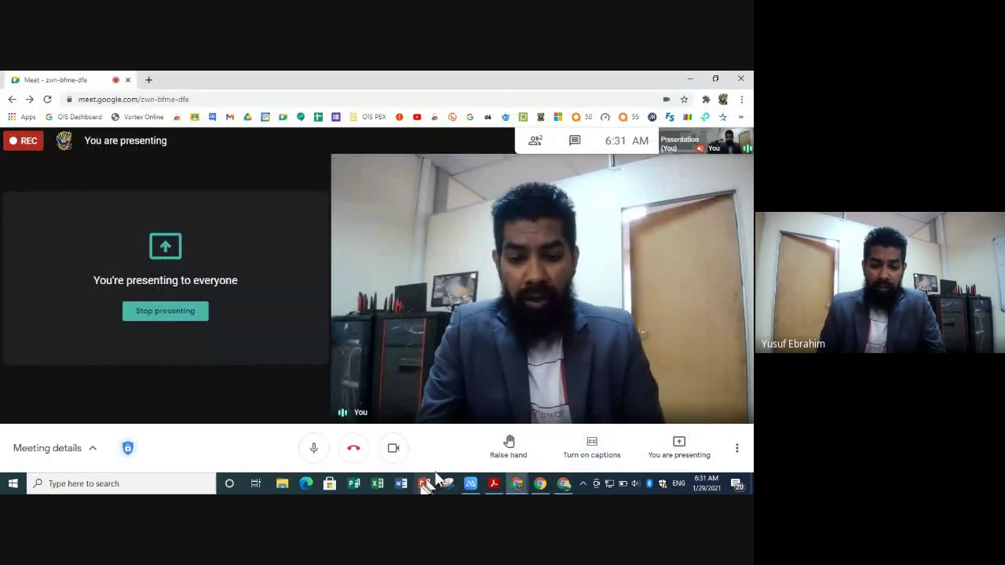
- Start a blank Word document and type the teacher's school email address
click(404, 486)
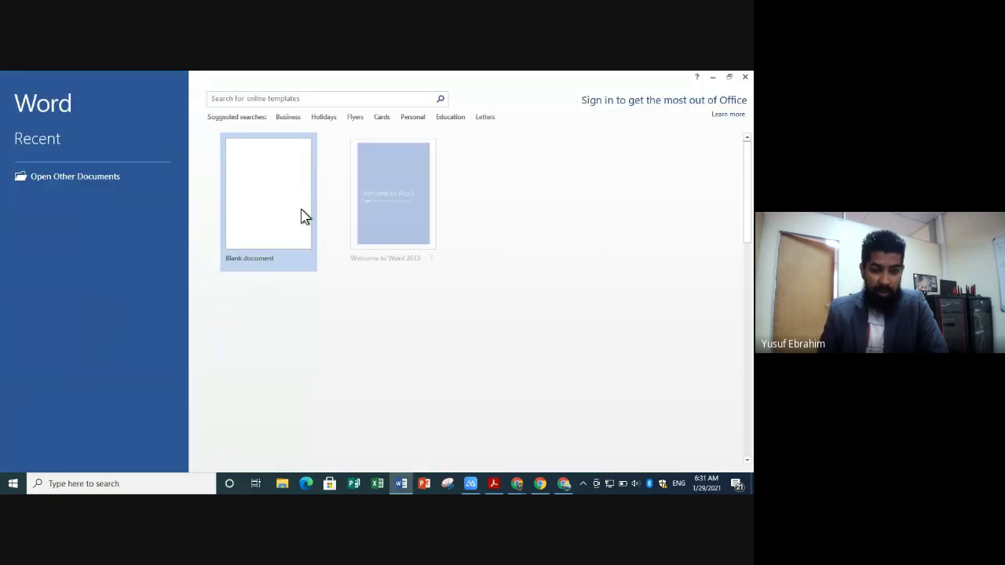
click(301, 208)
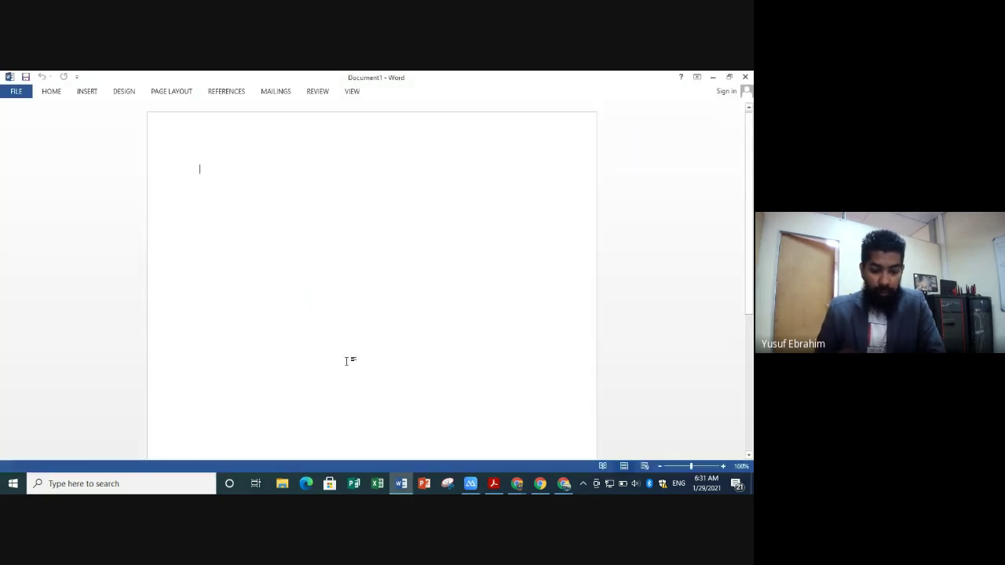
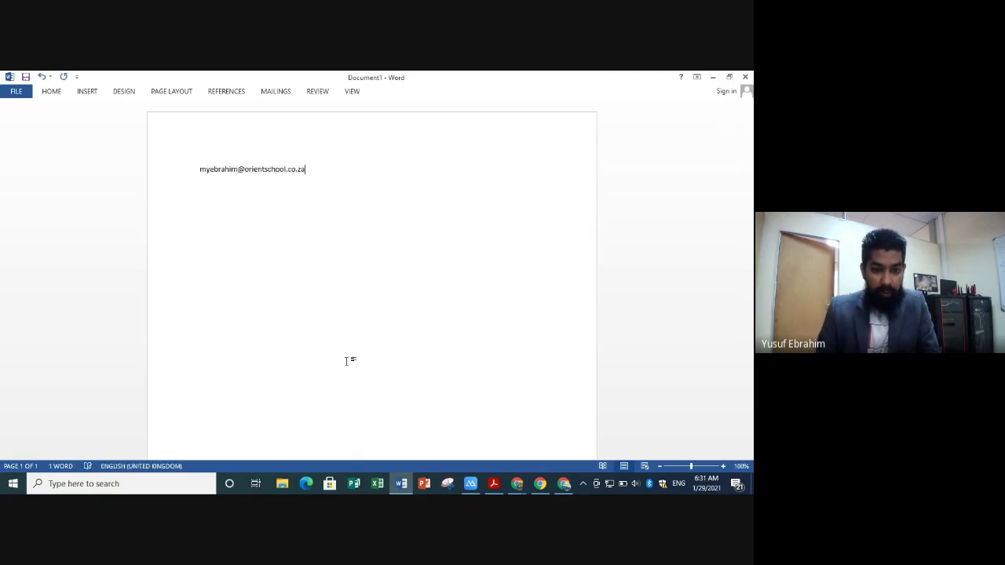
key(Caps_Lock)
- Grow the email text to 36 pt, then return to the Meet call
click(158, 314)
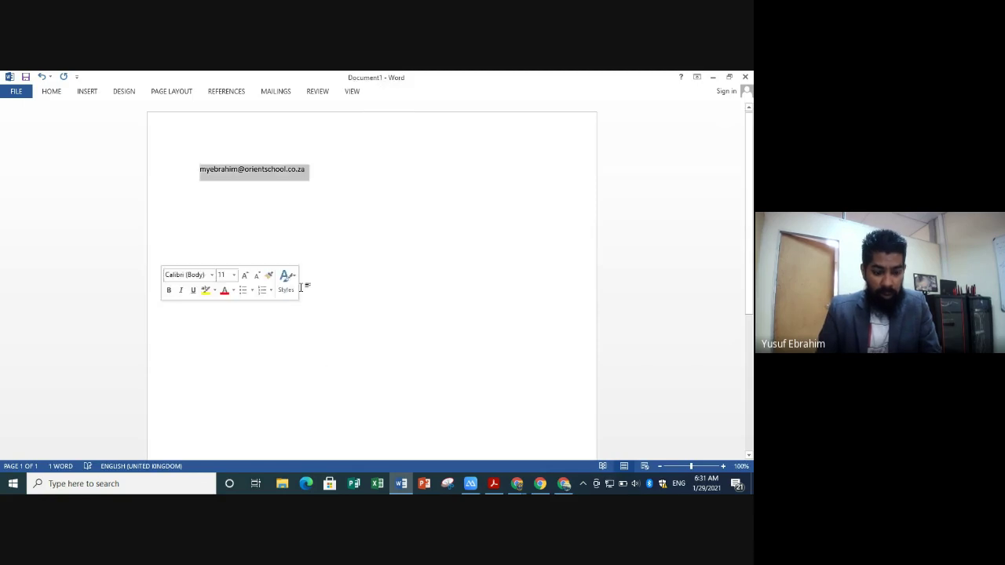
click(52, 92)
click(171, 111)
click(171, 110)
click(171, 111)
click(171, 111)
click(171, 111)
click(171, 111)
click(171, 110)
click(171, 111)
click(171, 111)
click(171, 111)
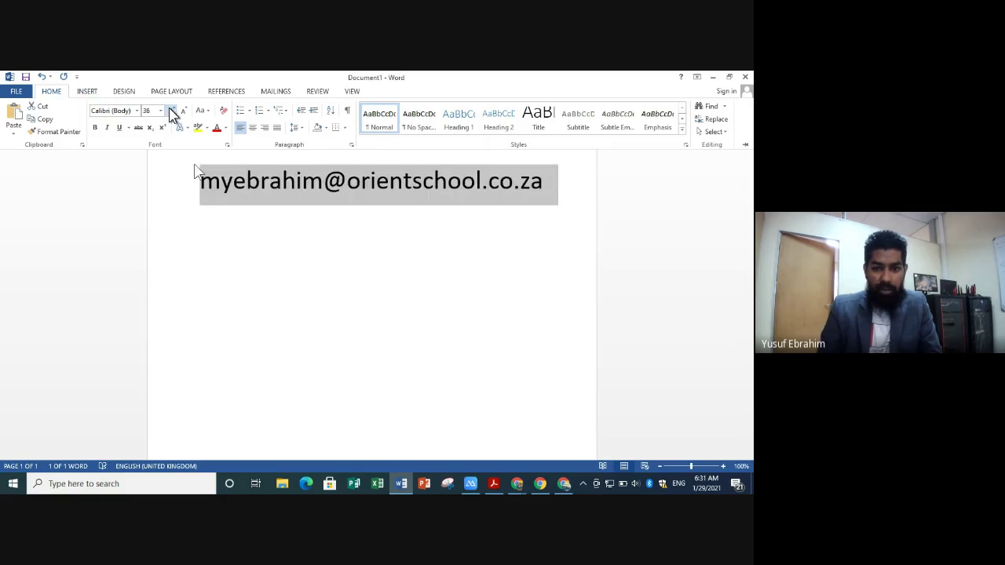
click(285, 353)
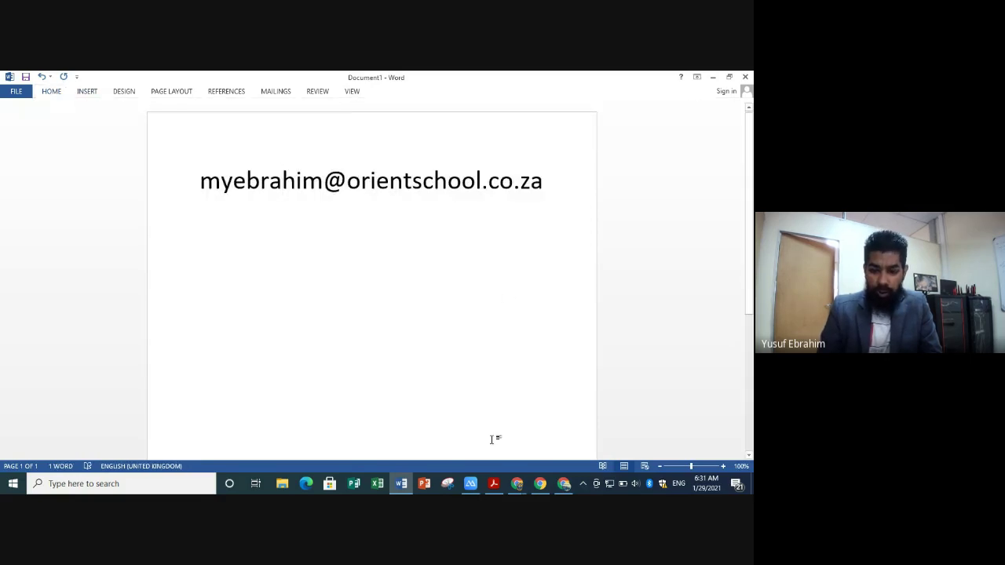
mouse_move(519, 485)
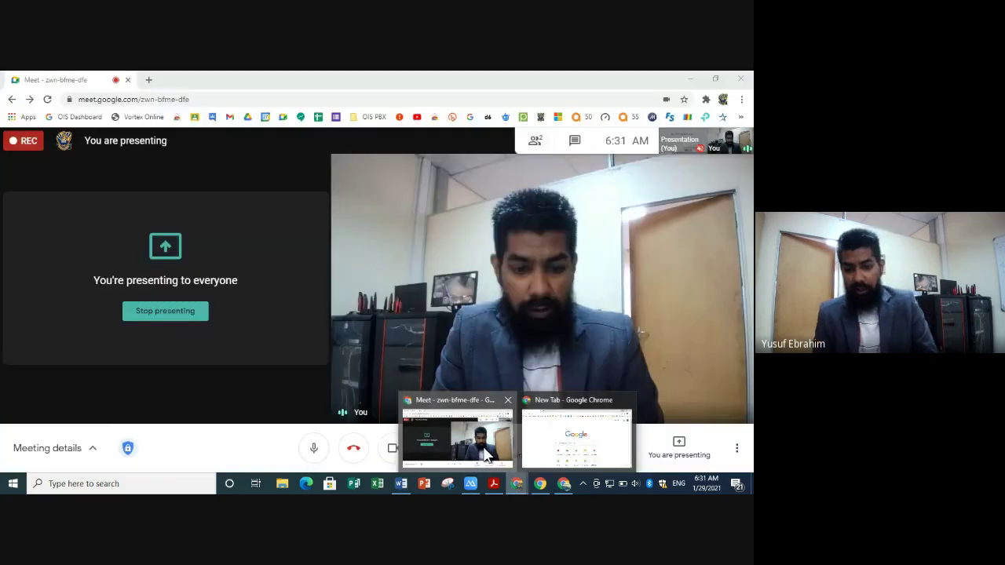
click(458, 435)
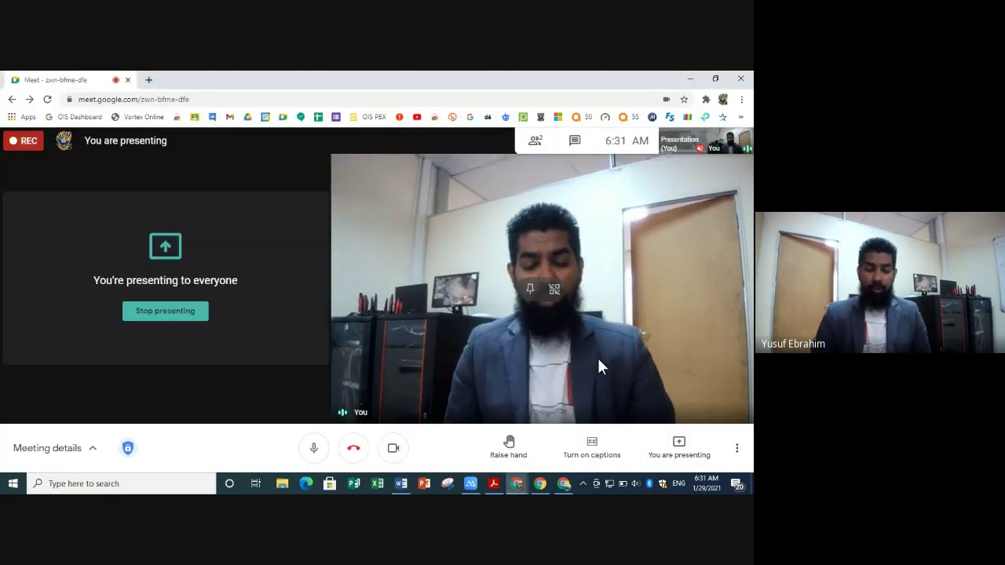